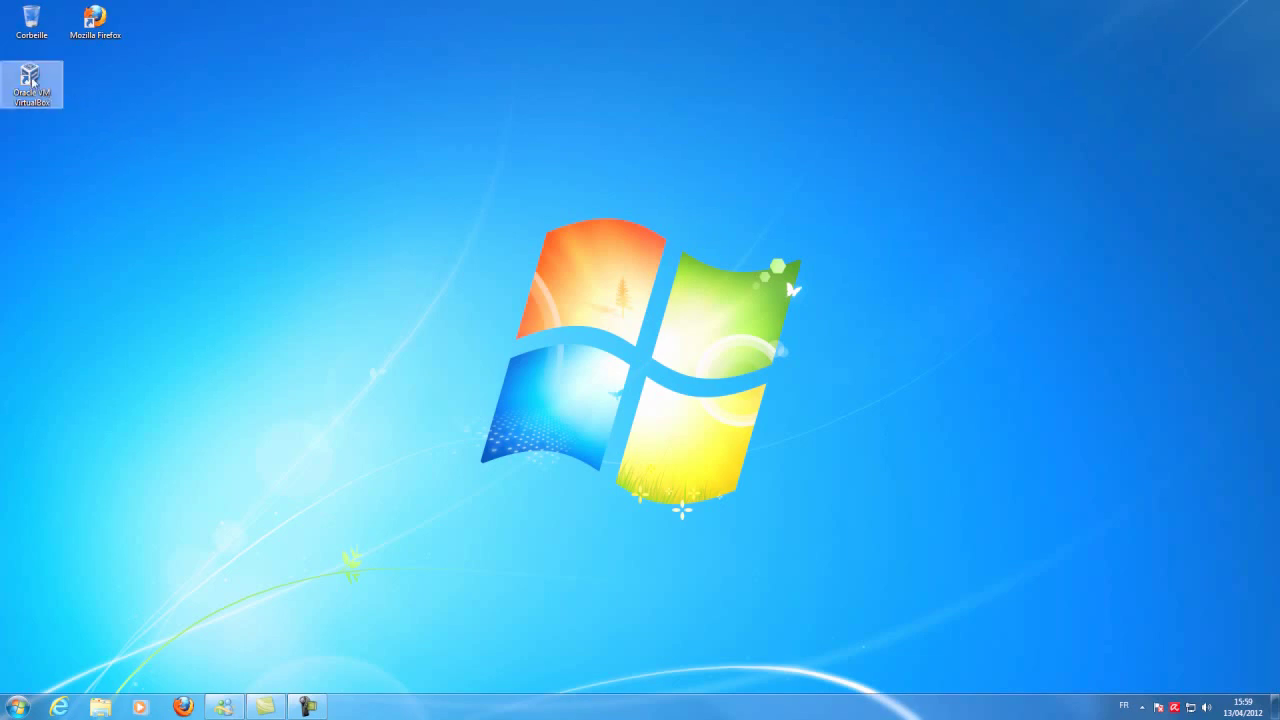
Step: Open Oracle VM VirtualBox and select the Macintosh virtual machine
{"action": "double_click", "coordinate": [30, 82]}
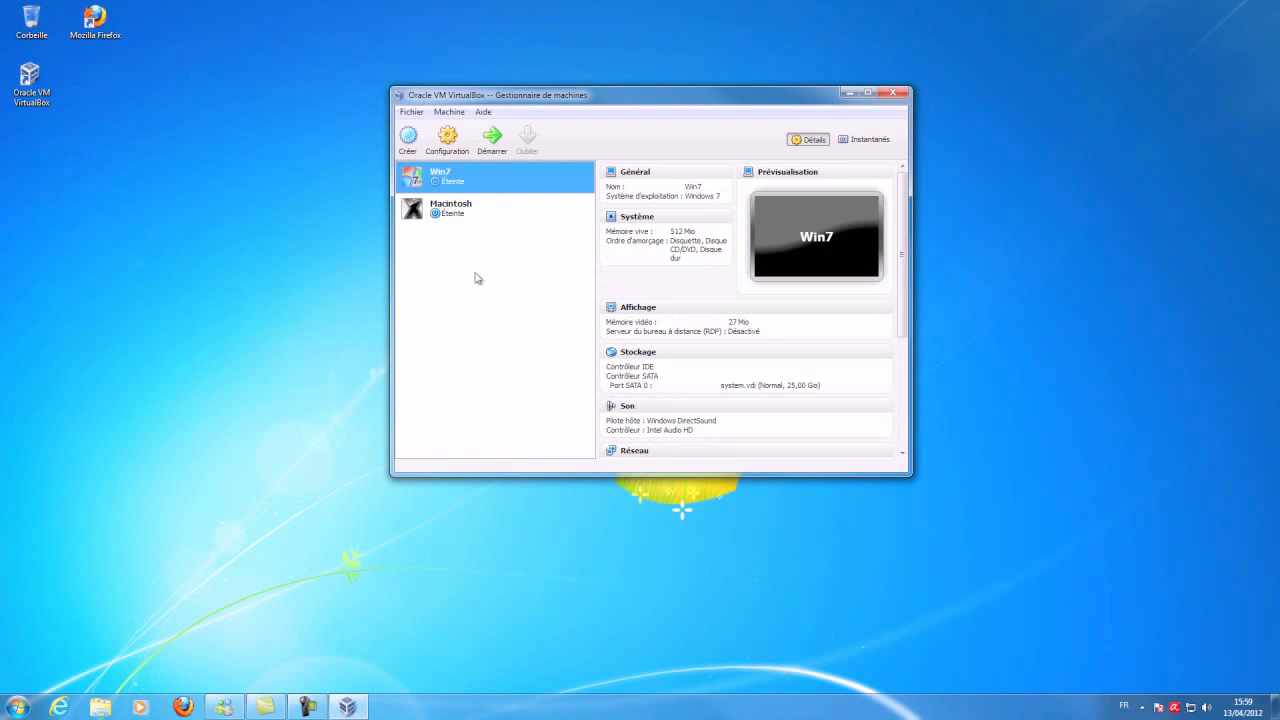
{"action": "key", "text": "Down"}
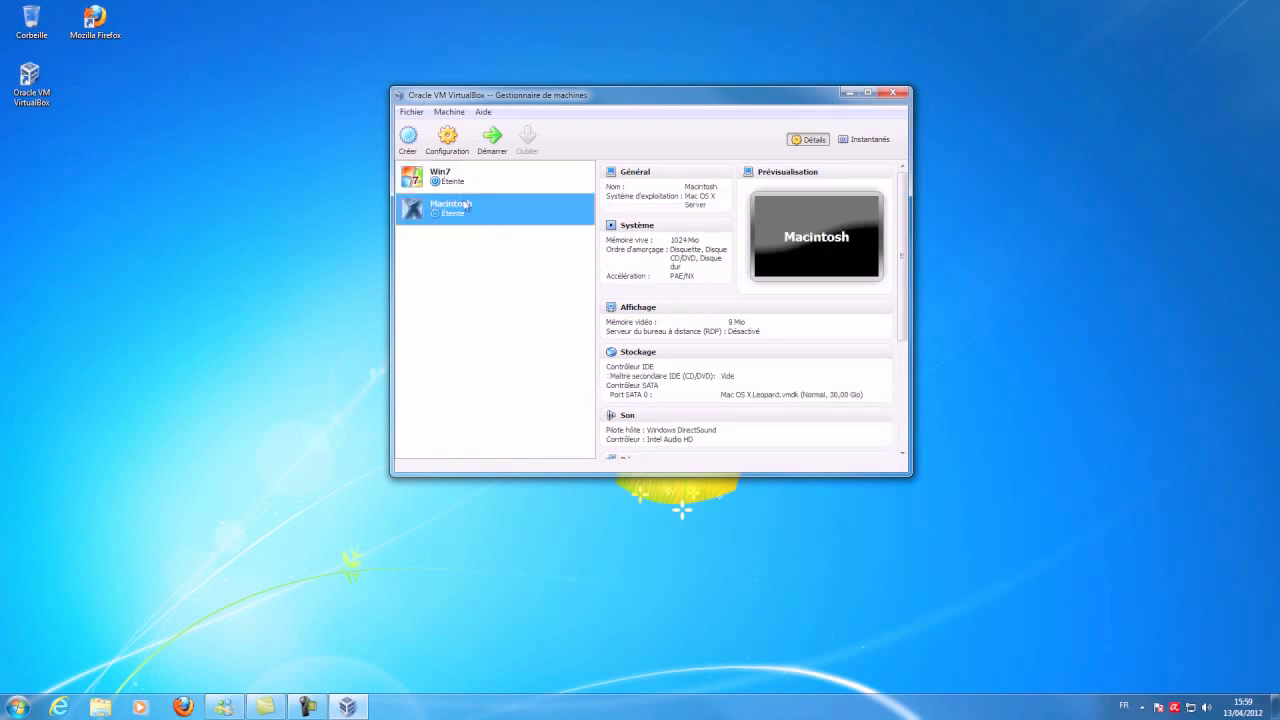
{"action": "left_click_drag", "start_coordinate": [597, 100], "coordinate": [561, 121]}
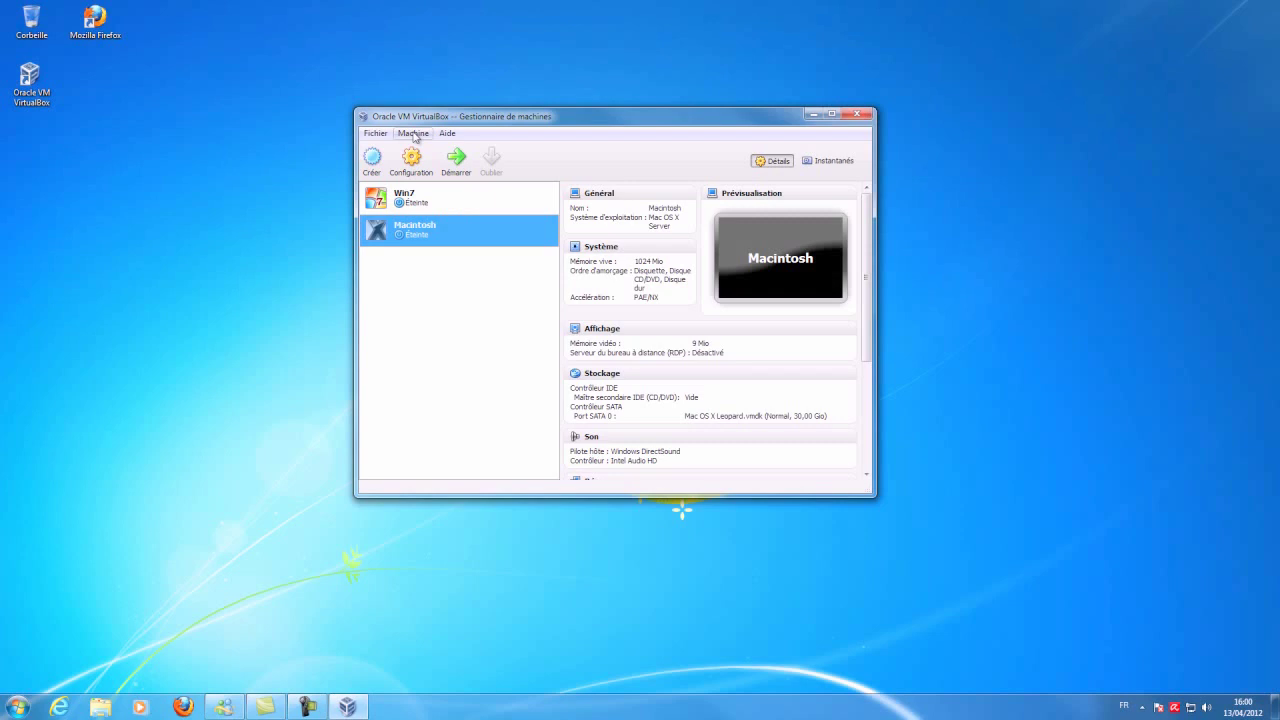
{"action": "left_click", "coordinate": [162, 390]}
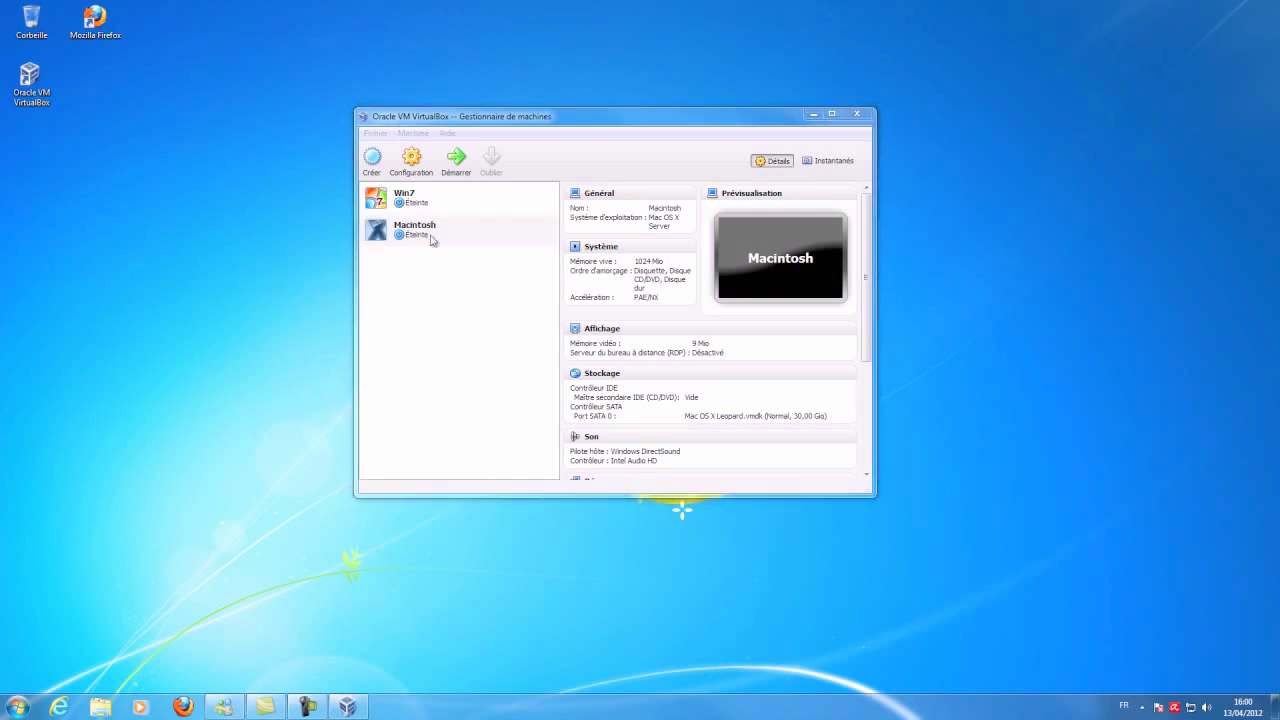
{"action": "left_click", "coordinate": [424, 120]}
{"action": "left_click", "coordinate": [415, 133]}
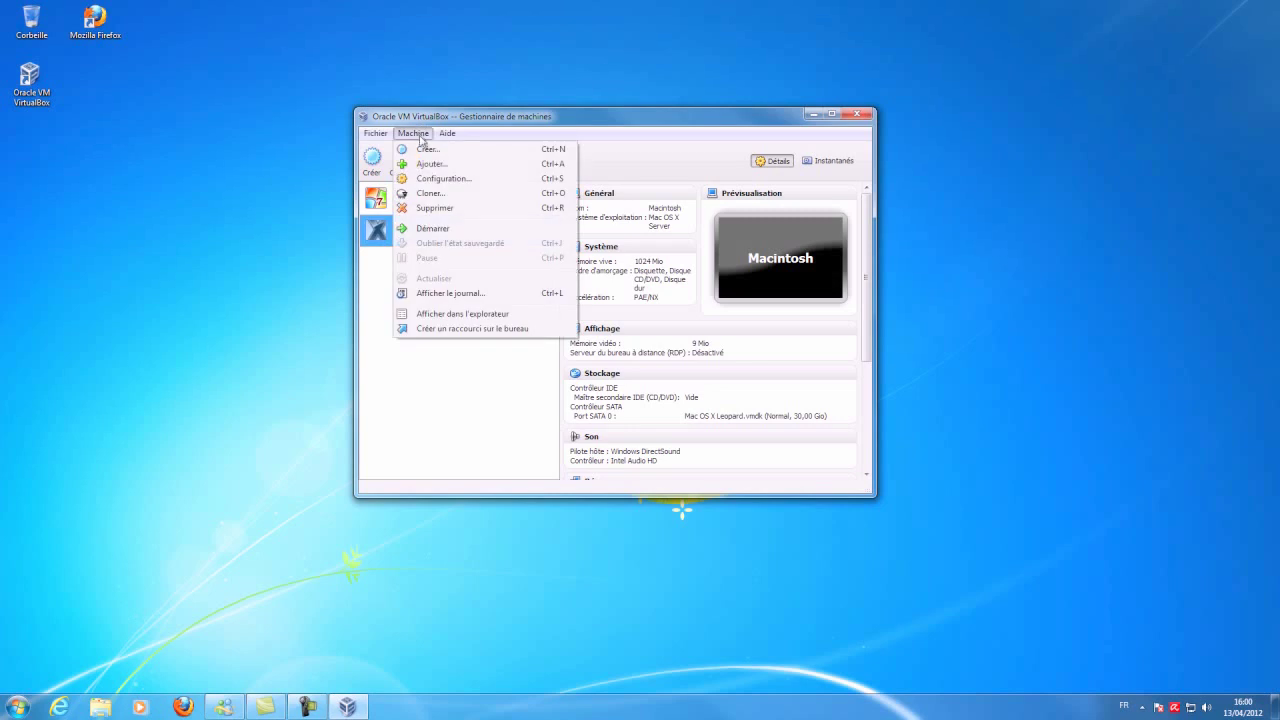
{"action": "left_click", "coordinate": [437, 178]}
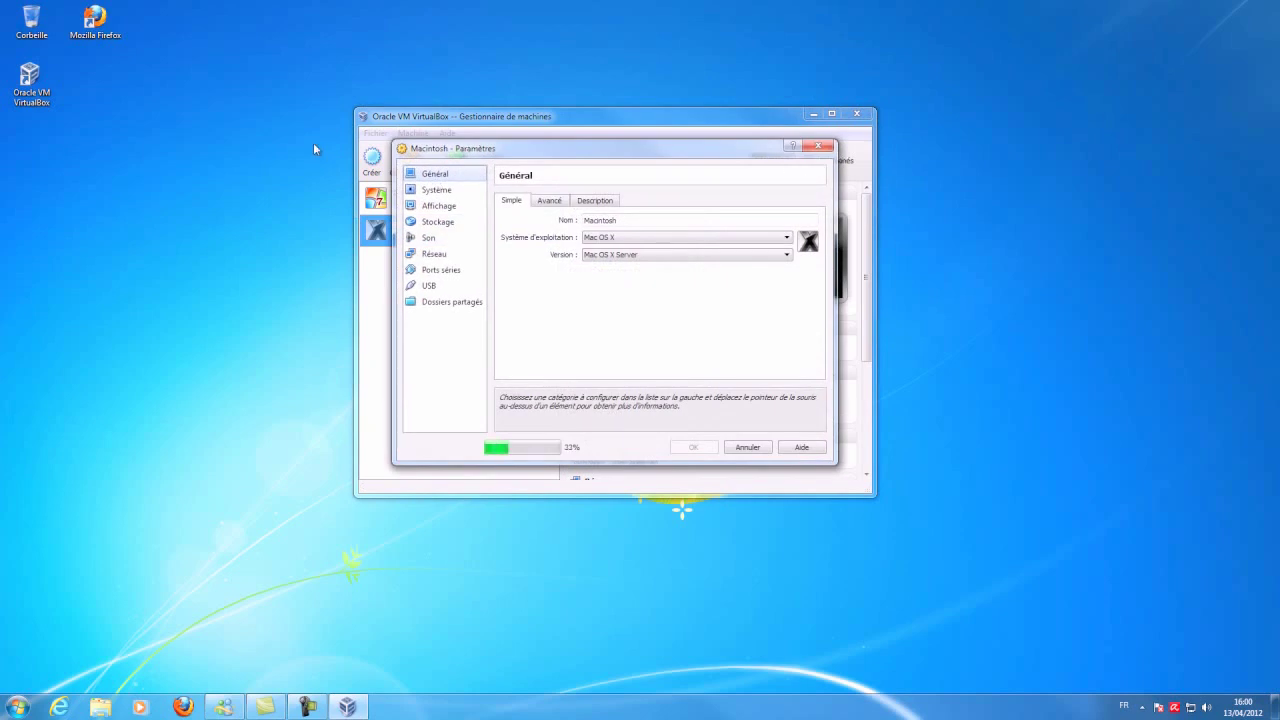
{"action": "left_click", "coordinate": [818, 148]}
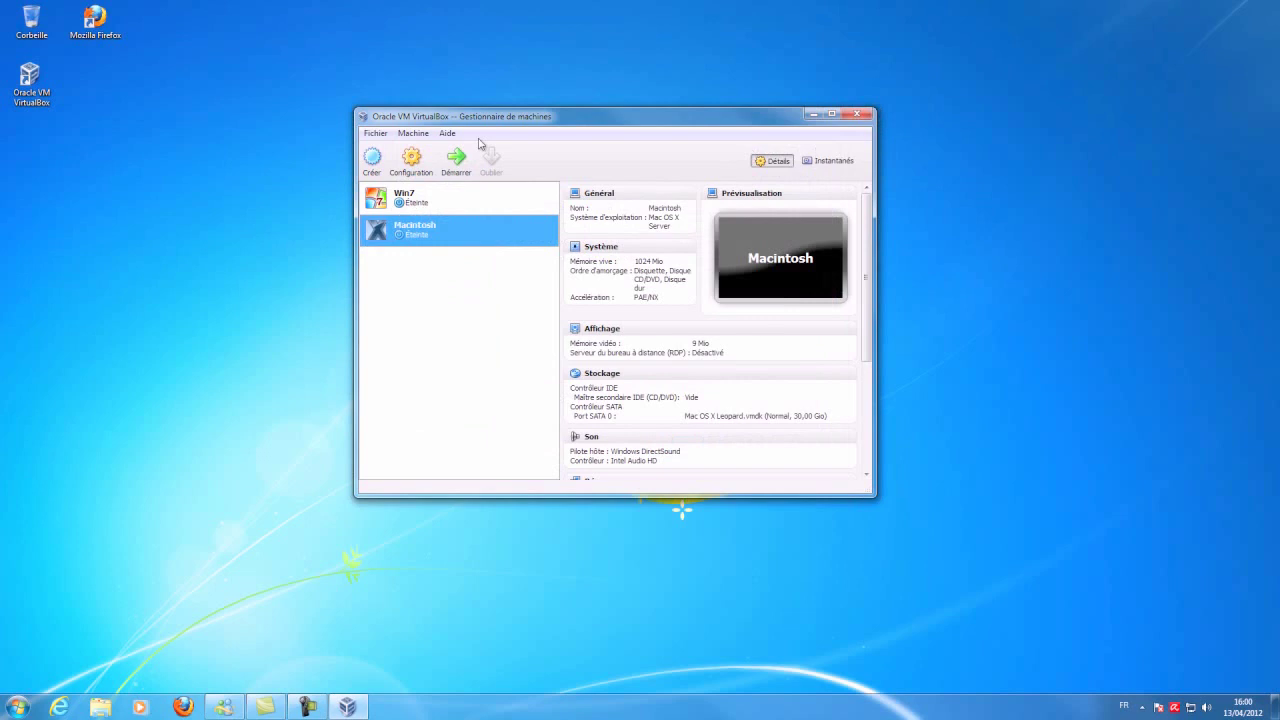
Step: Check the default virtual machine folder in the general preferences and the free space on the W7 USER (K:) drive that holds it
{"action": "left_click", "coordinate": [375, 133]}
{"action": "left_click", "coordinate": [412, 200]}
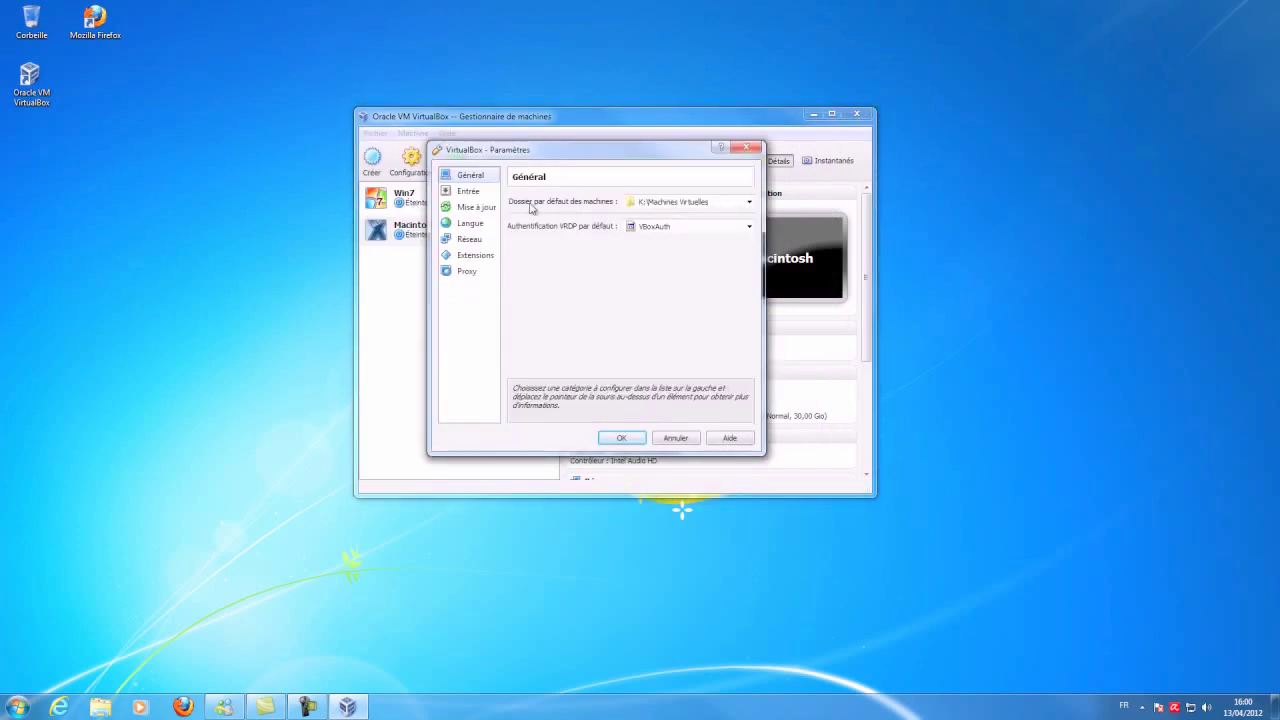
{"action": "left_click_drag", "start_coordinate": [711, 201], "coordinate": [596, 202]}
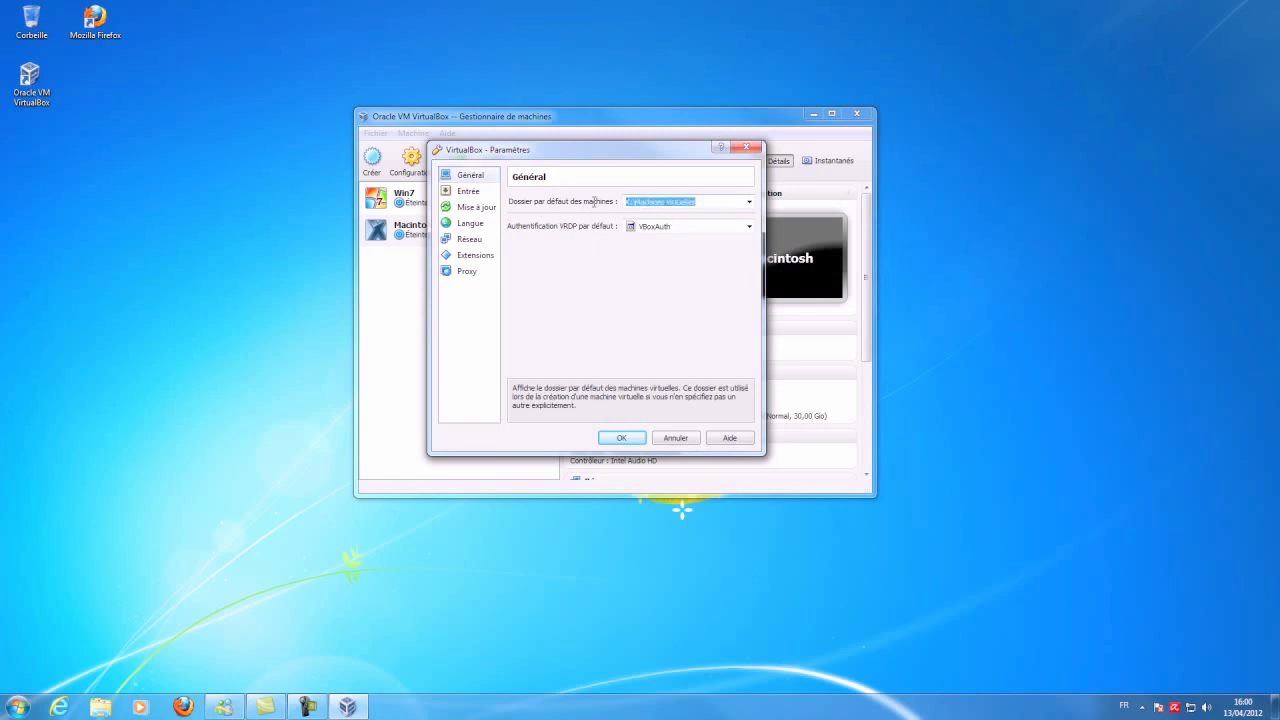
{"action": "left_click", "coordinate": [17, 706]}
{"action": "left_click", "coordinate": [256, 528]}
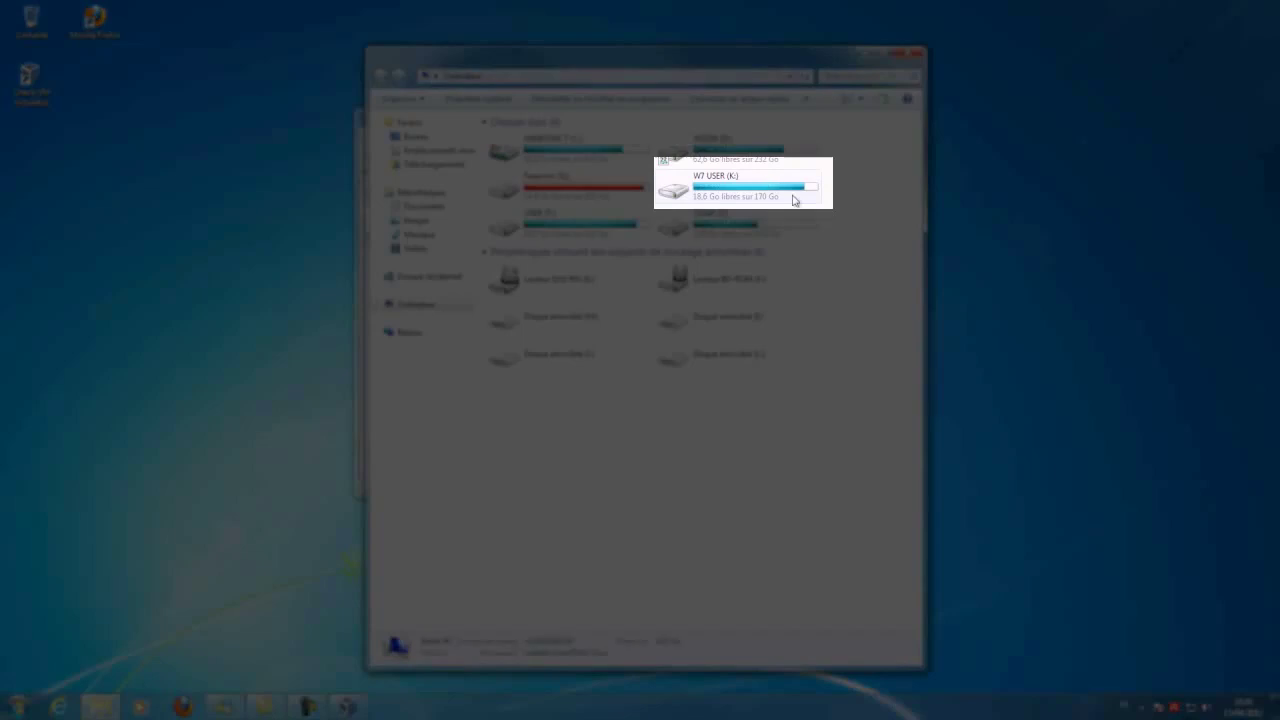
{"action": "left_click", "coordinate": [765, 184]}
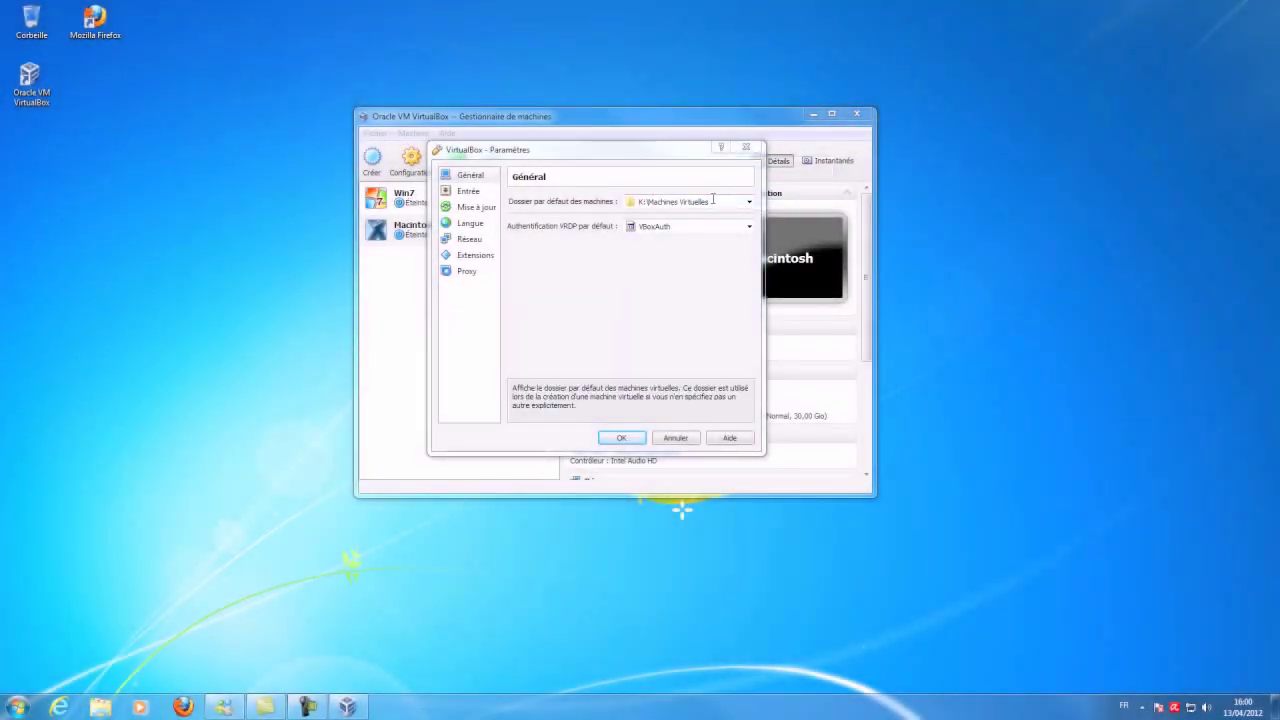
{"action": "left_click_drag", "start_coordinate": [713, 201], "coordinate": [635, 202]}
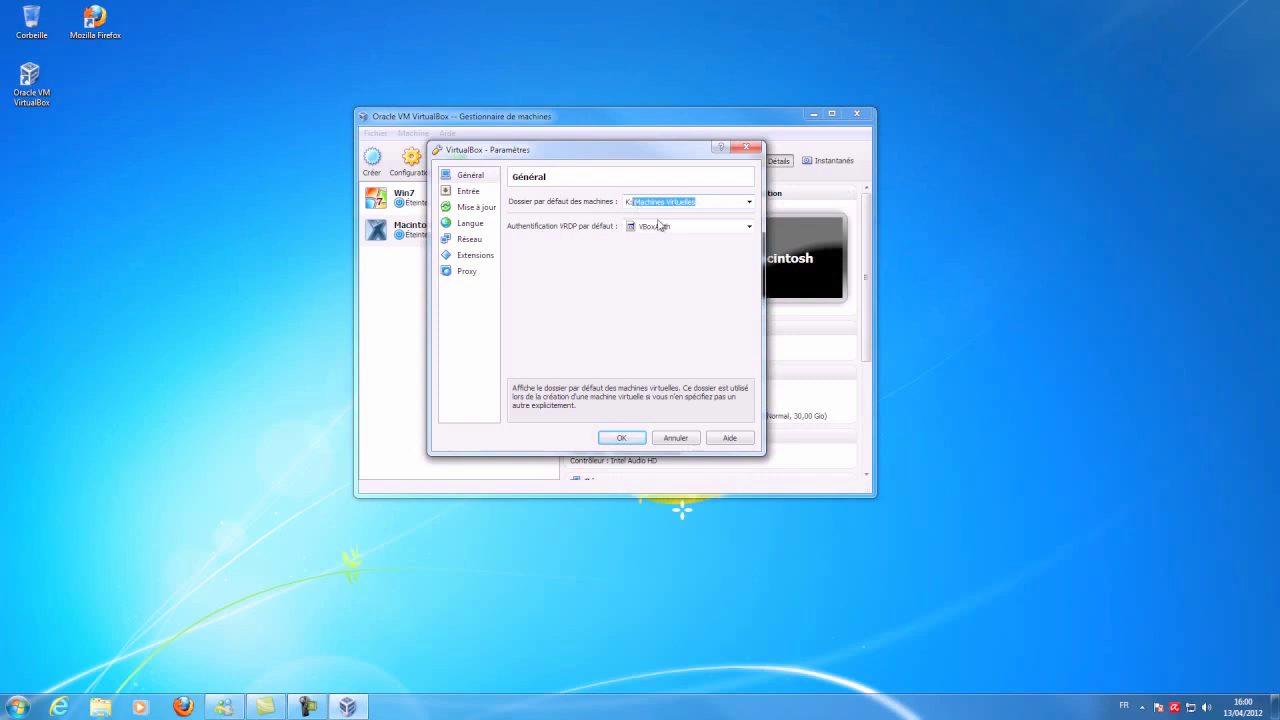
{"action": "left_click", "coordinate": [716, 202]}
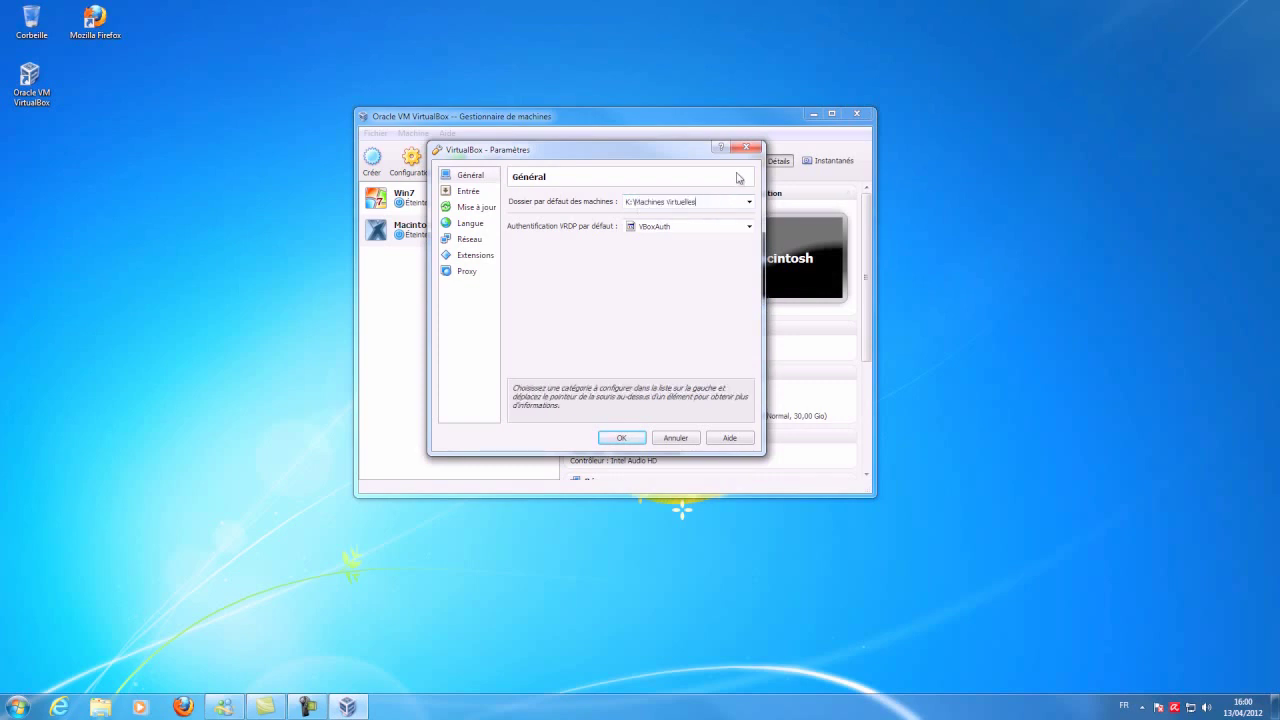
{"action": "left_click", "coordinate": [745, 147]}
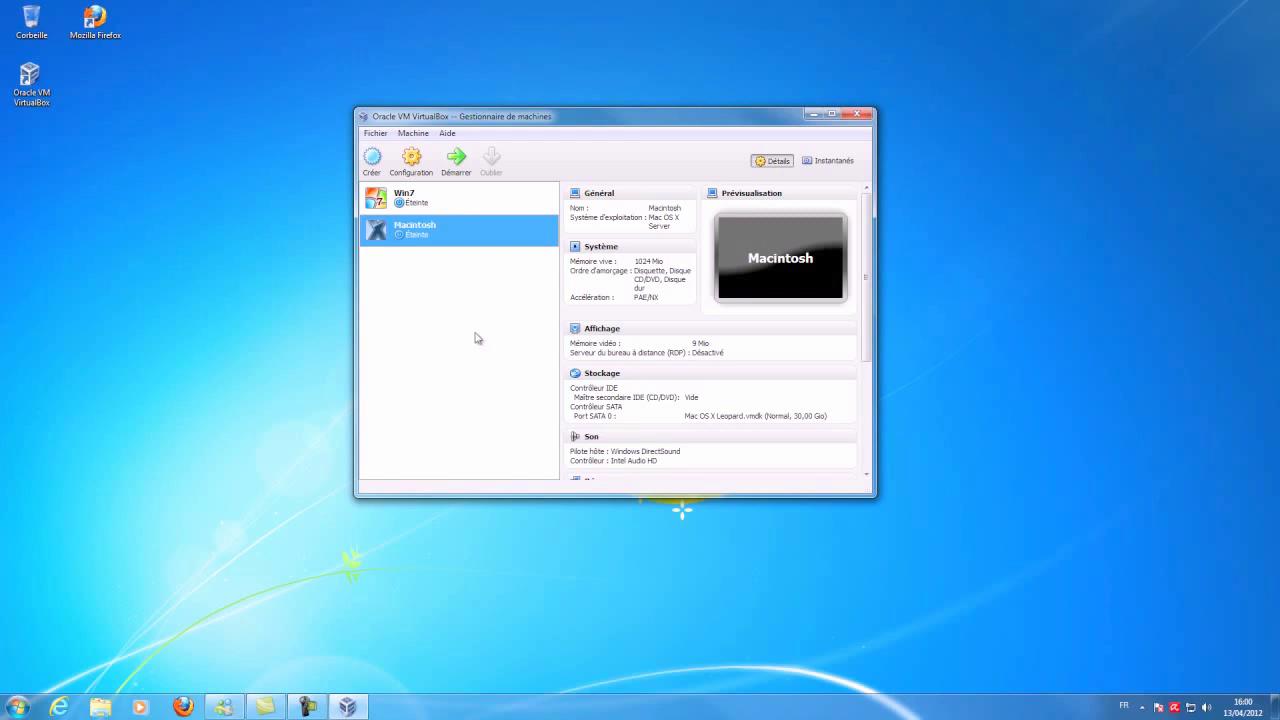
Step: Start a new virtual machine named Windows Seven with Microsoft Windows as operating system and Windows 7 as version
{"action": "left_click", "coordinate": [372, 160]}
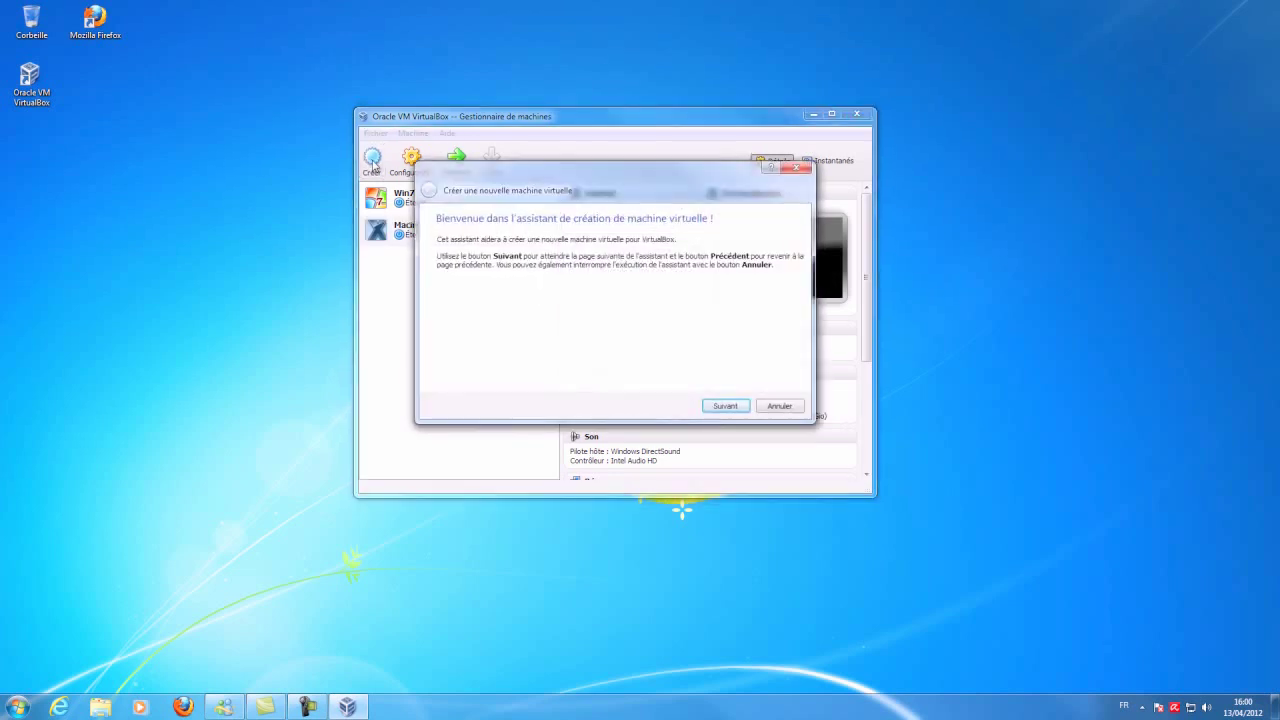
{"action": "left_click_drag", "start_coordinate": [633, 185], "coordinate": [619, 223]}
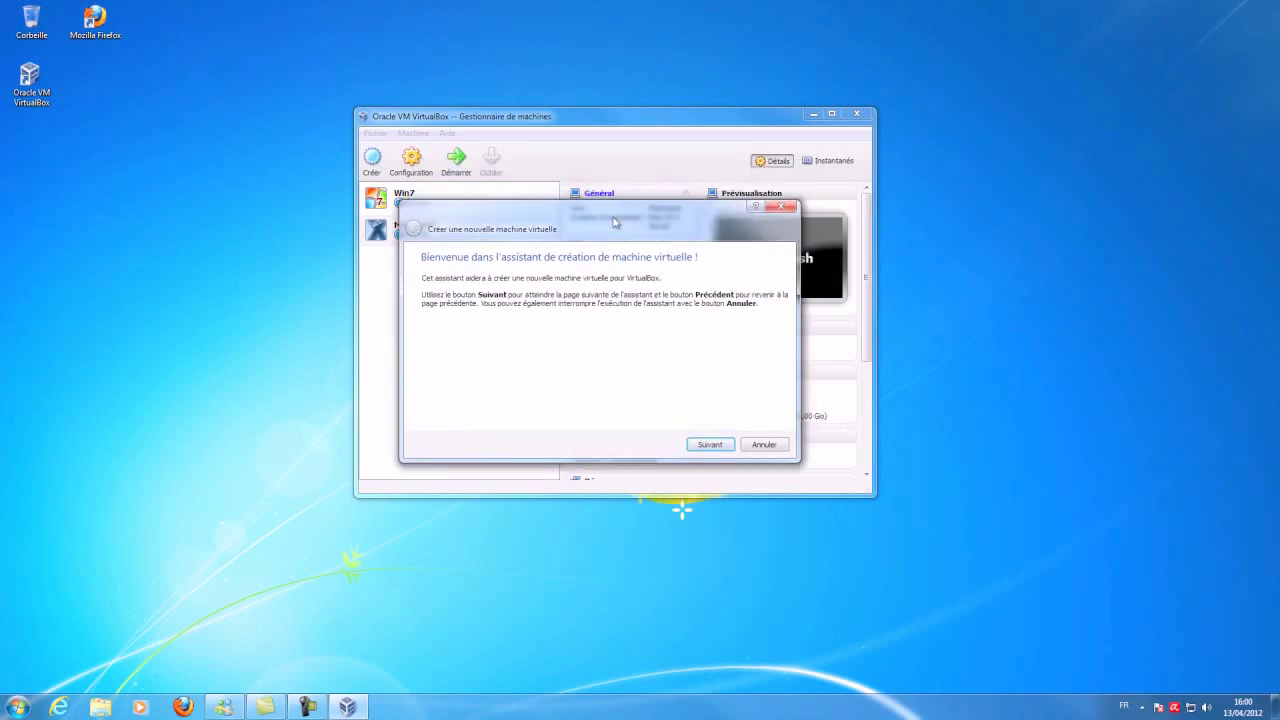
{"action": "left_click", "coordinate": [710, 444]}
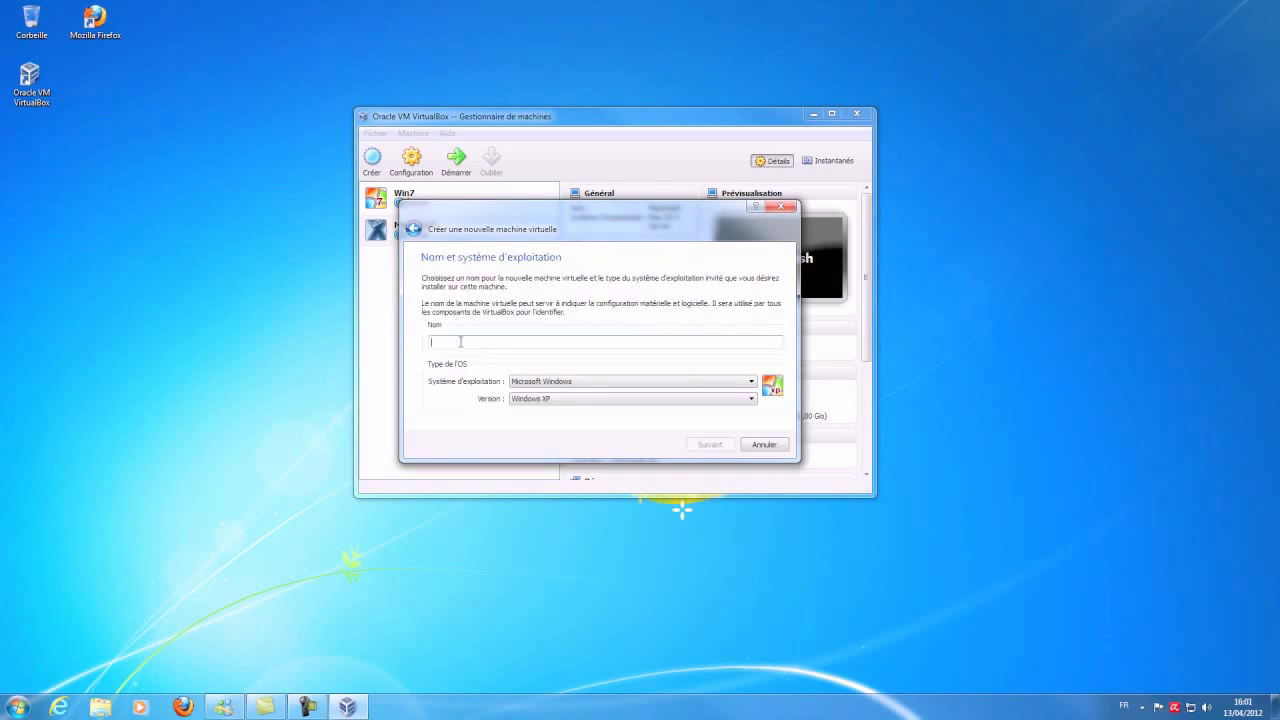
{"action": "type", "text": "Windows Seven"}
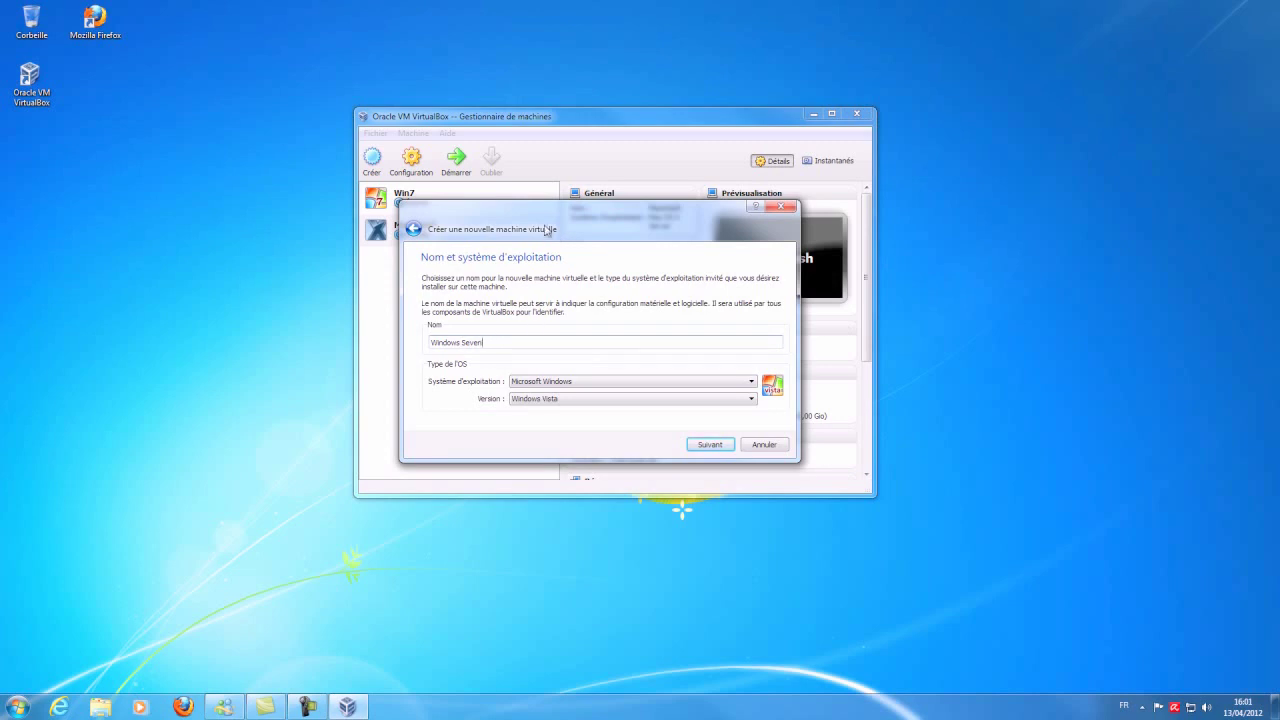
{"action": "left_click", "coordinate": [604, 398]}
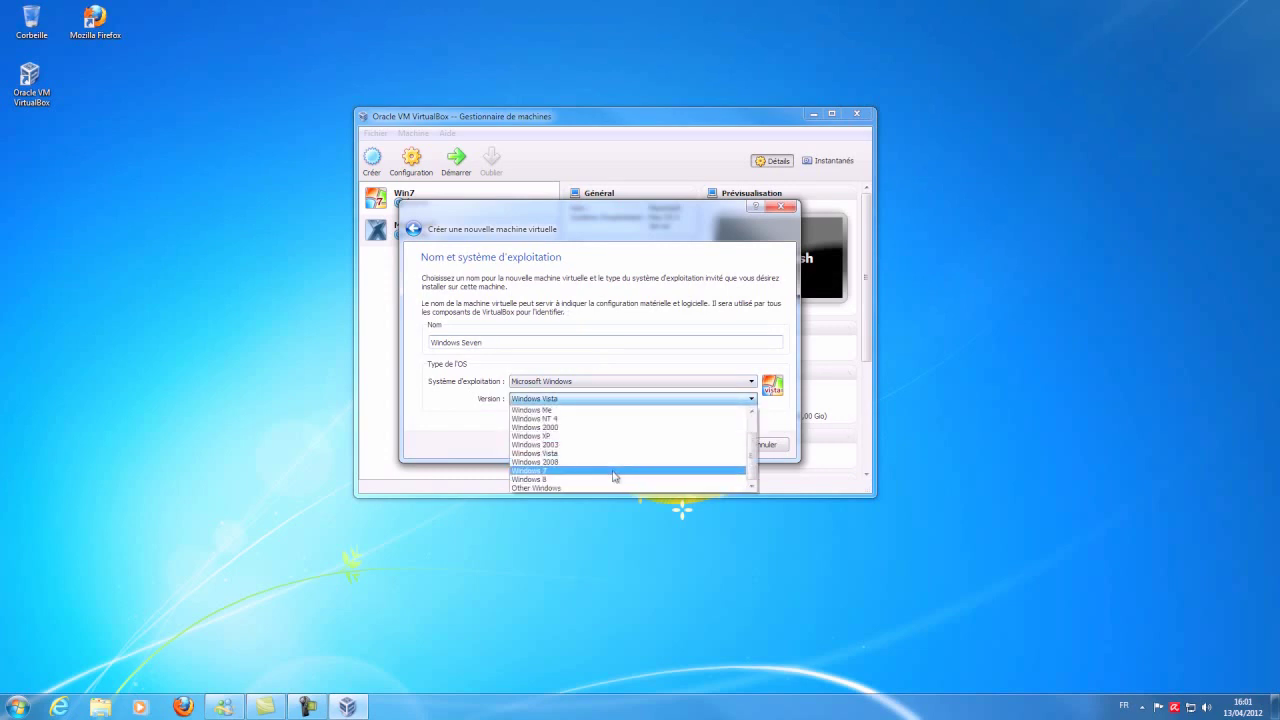
{"action": "left_click", "coordinate": [619, 470]}
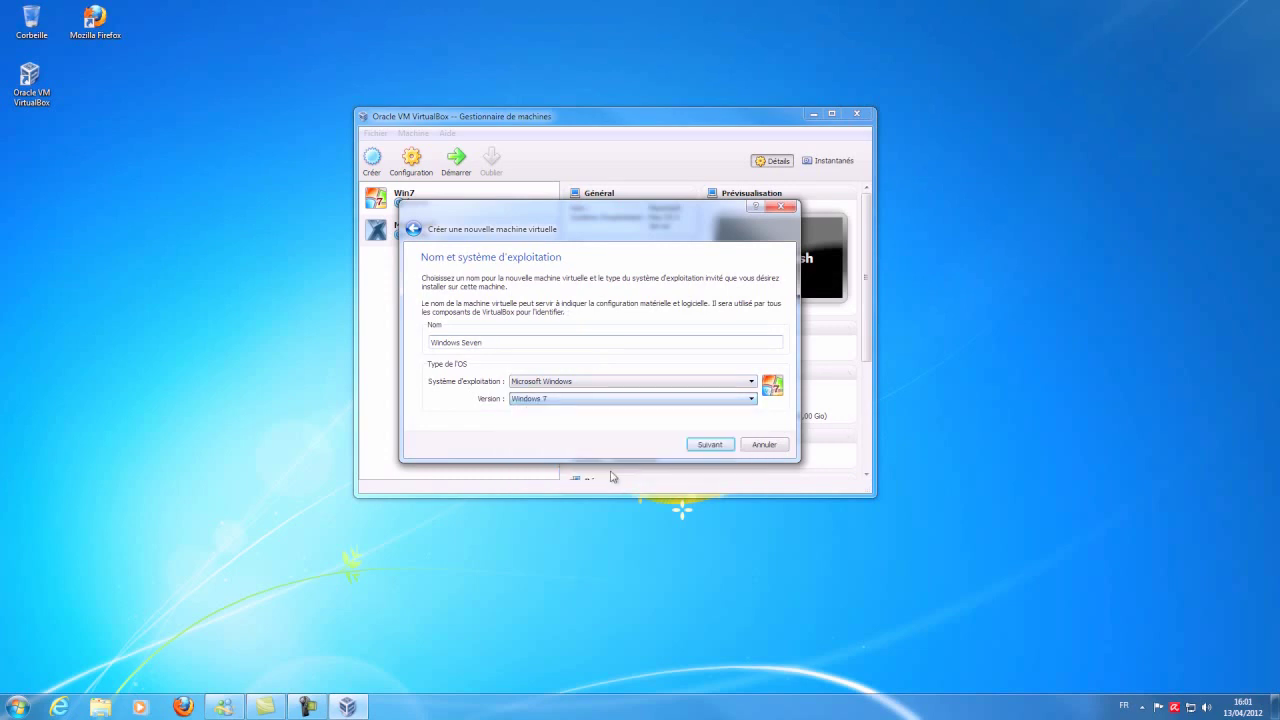
{"action": "left_click", "coordinate": [710, 444]}
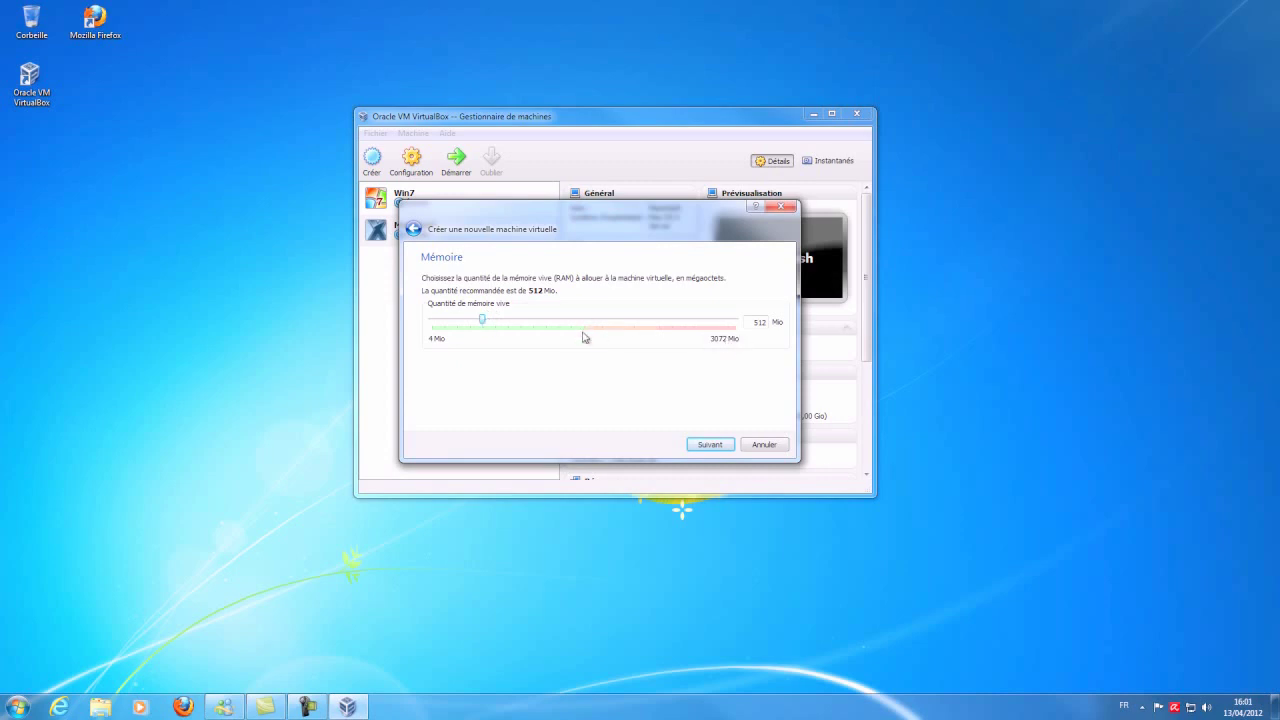
Step: Allocate 512 Mio of RAM to the new virtual machine and continue to the virtual hard disk settings
{"action": "left_click_drag", "start_coordinate": [483, 320], "coordinate": [589, 334]}
{"action": "left_click_drag", "start_coordinate": [588, 333], "coordinate": [539, 329]}
{"action": "left_click_drag", "start_coordinate": [535, 323], "coordinate": [482, 322]}
{"action": "left_click", "coordinate": [710, 444]}
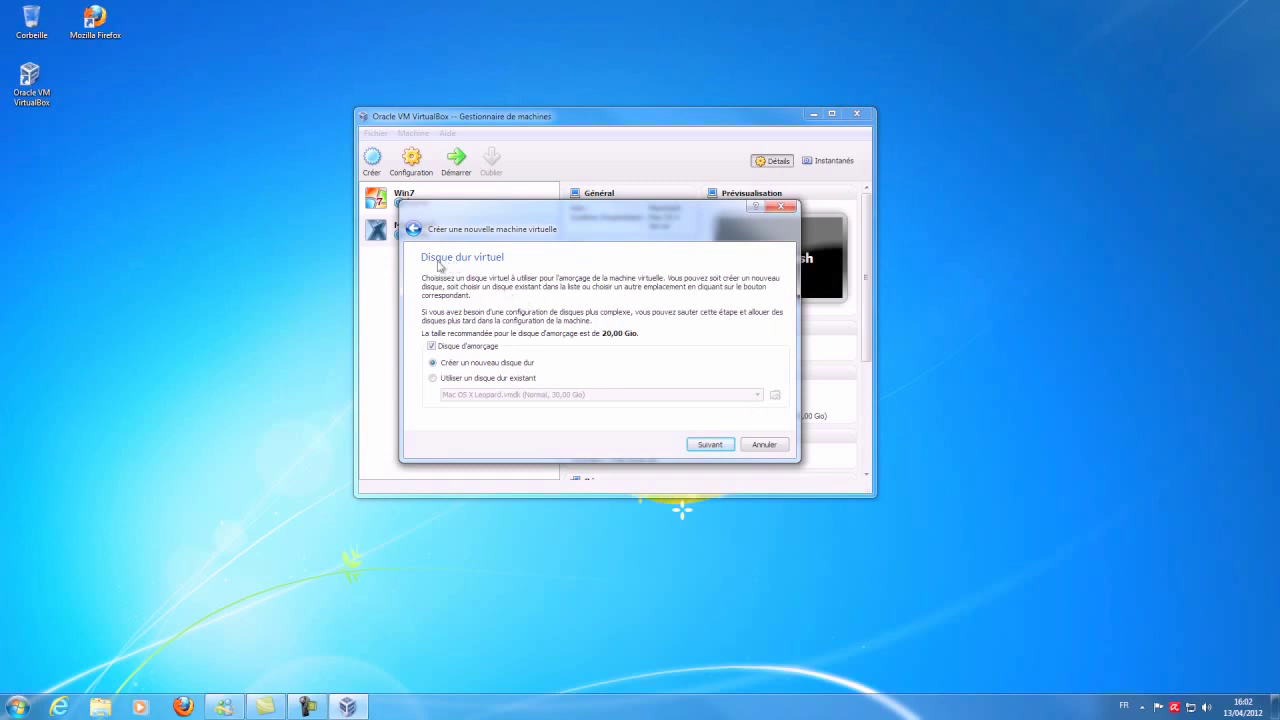
{"action": "left_click", "coordinate": [433, 379]}
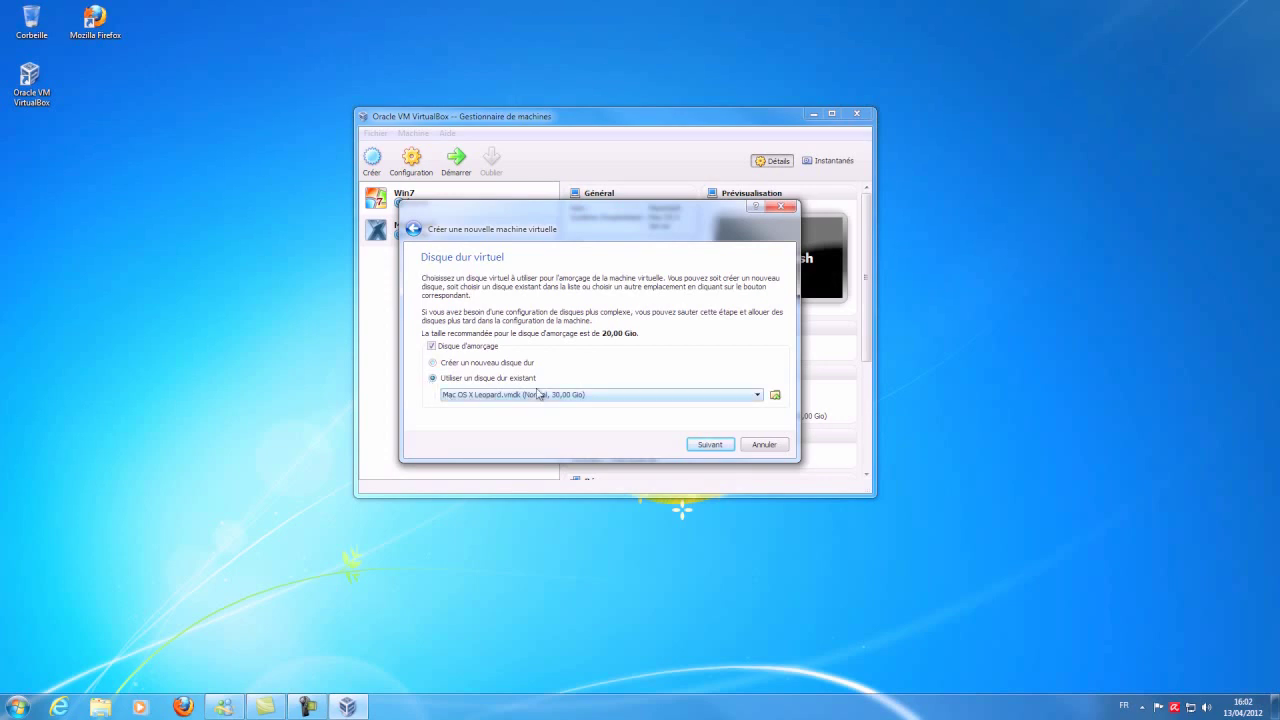
{"action": "left_click", "coordinate": [538, 393]}
{"action": "left_click", "coordinate": [540, 414]}
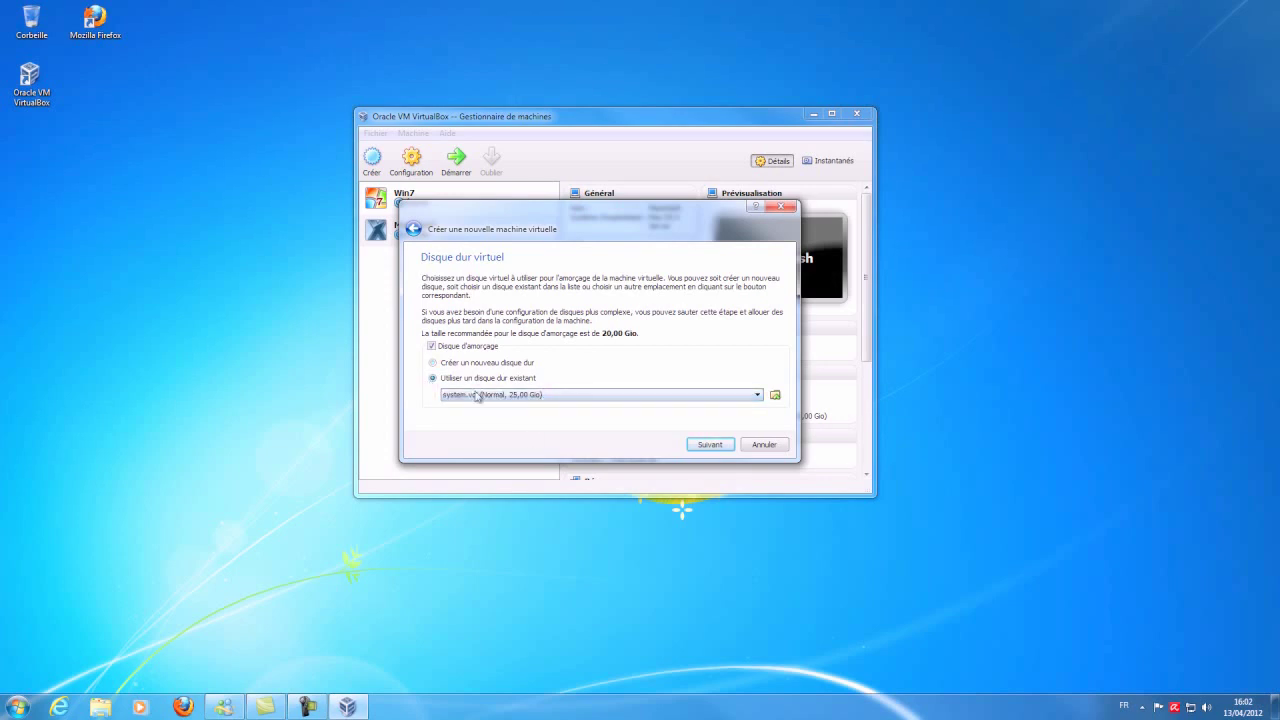
{"action": "left_click", "coordinate": [433, 364]}
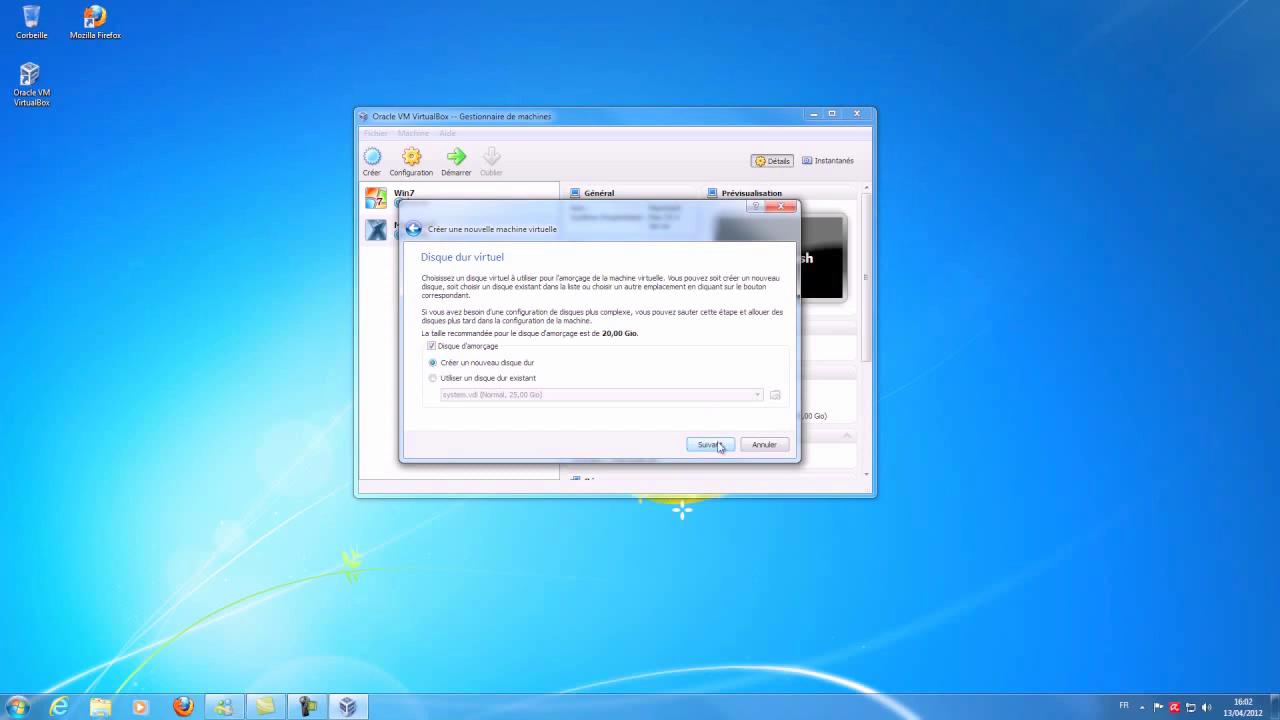
Step: Configure a new boot disk with the VMDK (Virtual Machine Disk) file type and dynamically allocated storage
{"action": "left_click", "coordinate": [718, 447]}
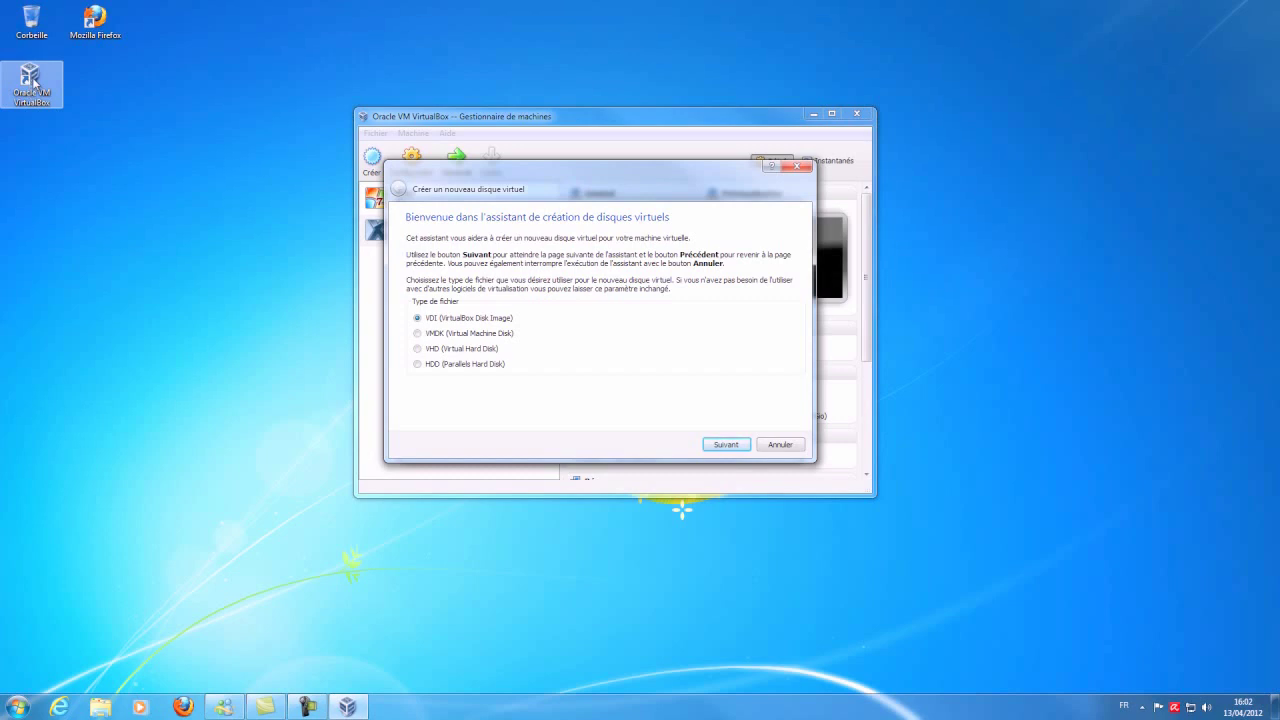
{"action": "left_click_drag", "start_coordinate": [613, 186], "coordinate": [618, 185]}
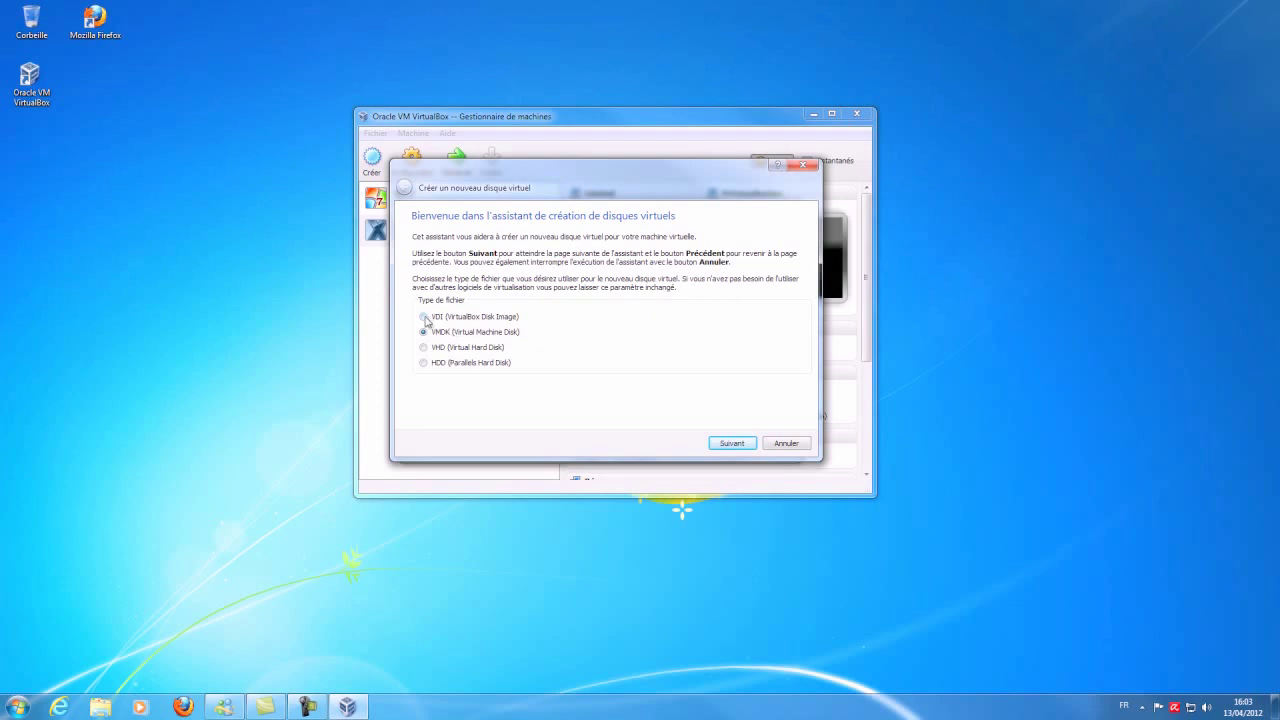
{"action": "left_click", "coordinate": [424, 317]}
{"action": "left_click", "coordinate": [733, 443]}
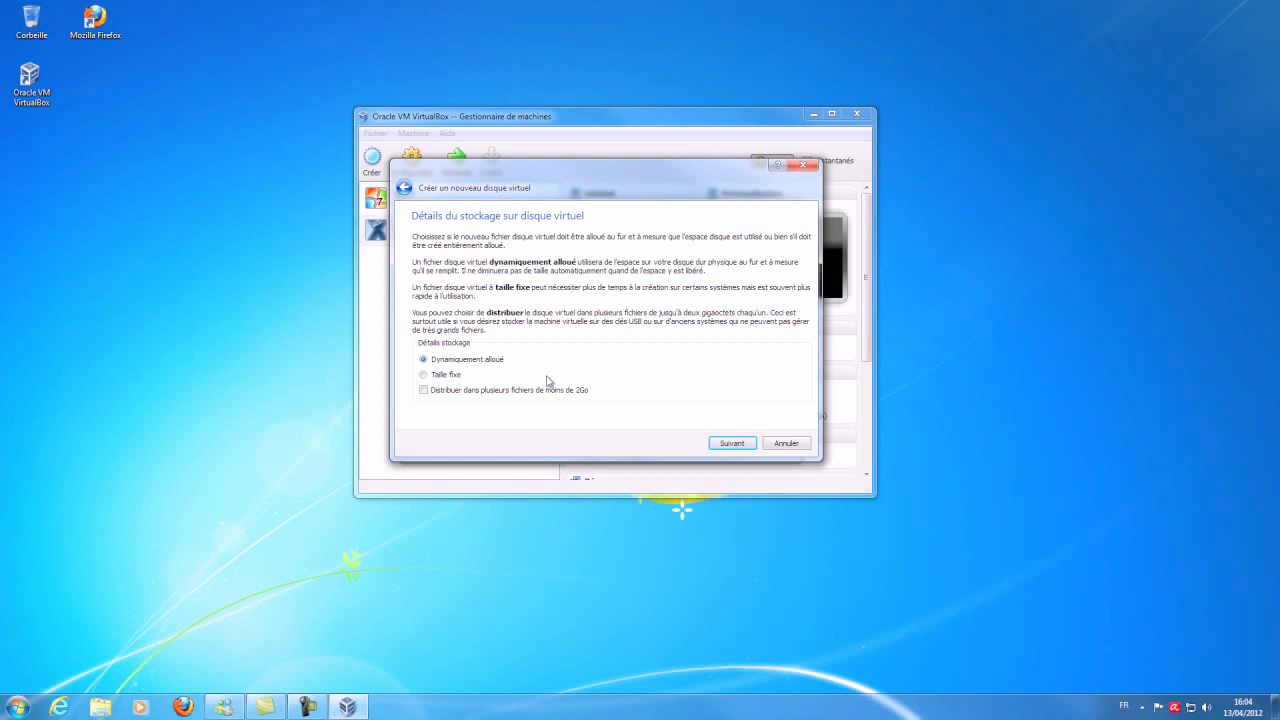
{"action": "left_click", "coordinate": [424, 377]}
{"action": "left_click", "coordinate": [732, 443]}
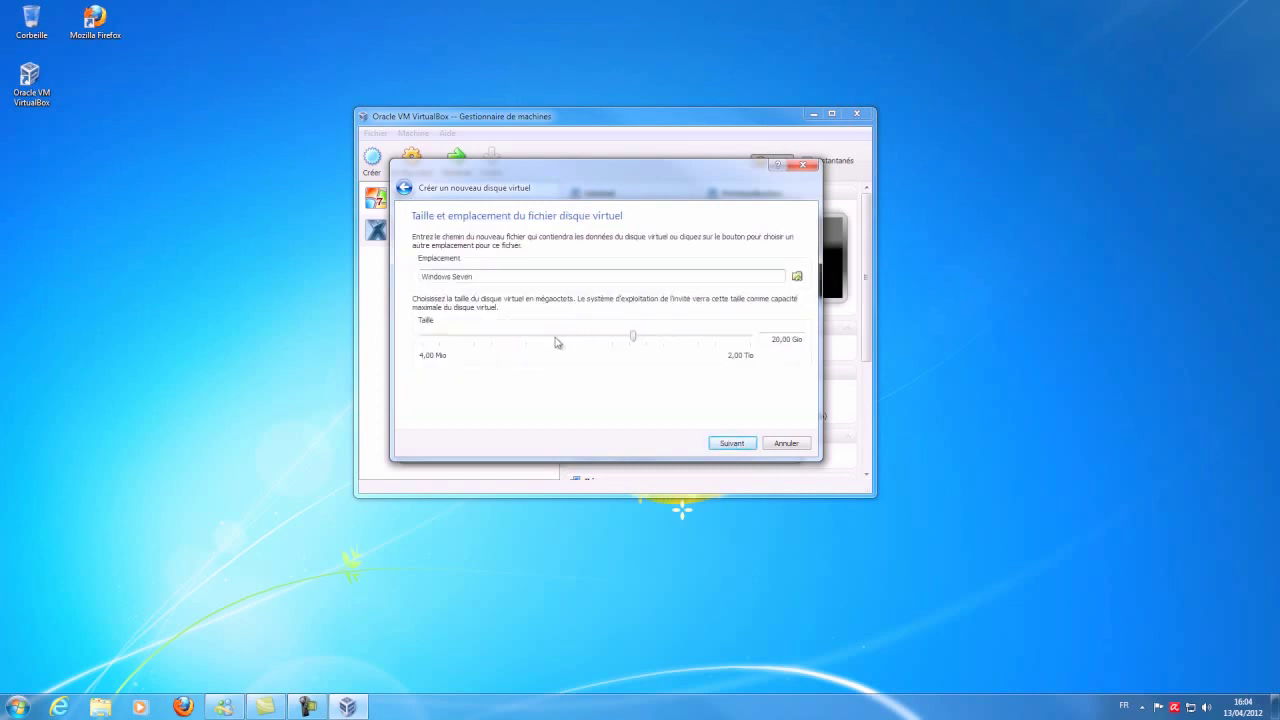
Step: Check the free space on the computer's hard drives before choosing the virtual disk size
{"action": "double_click", "coordinate": [780, 338]}
{"action": "left_click", "coordinate": [16, 707]}
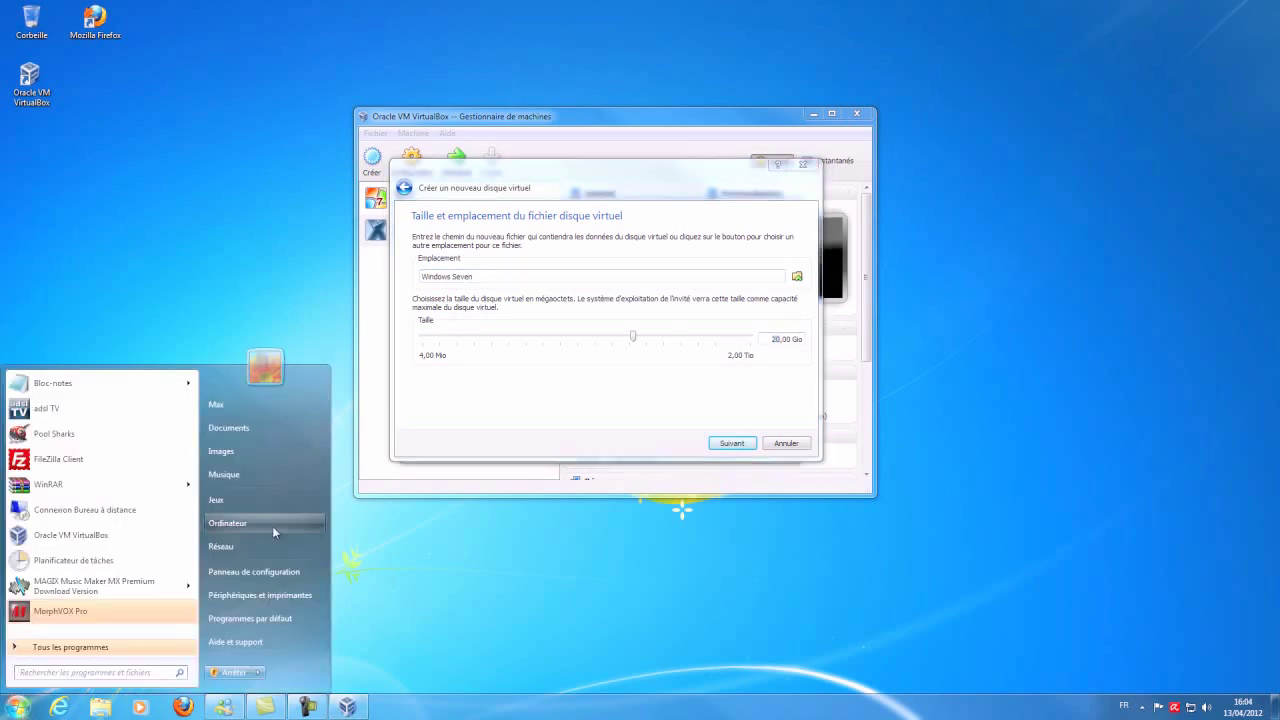
{"action": "left_click", "coordinate": [274, 530]}
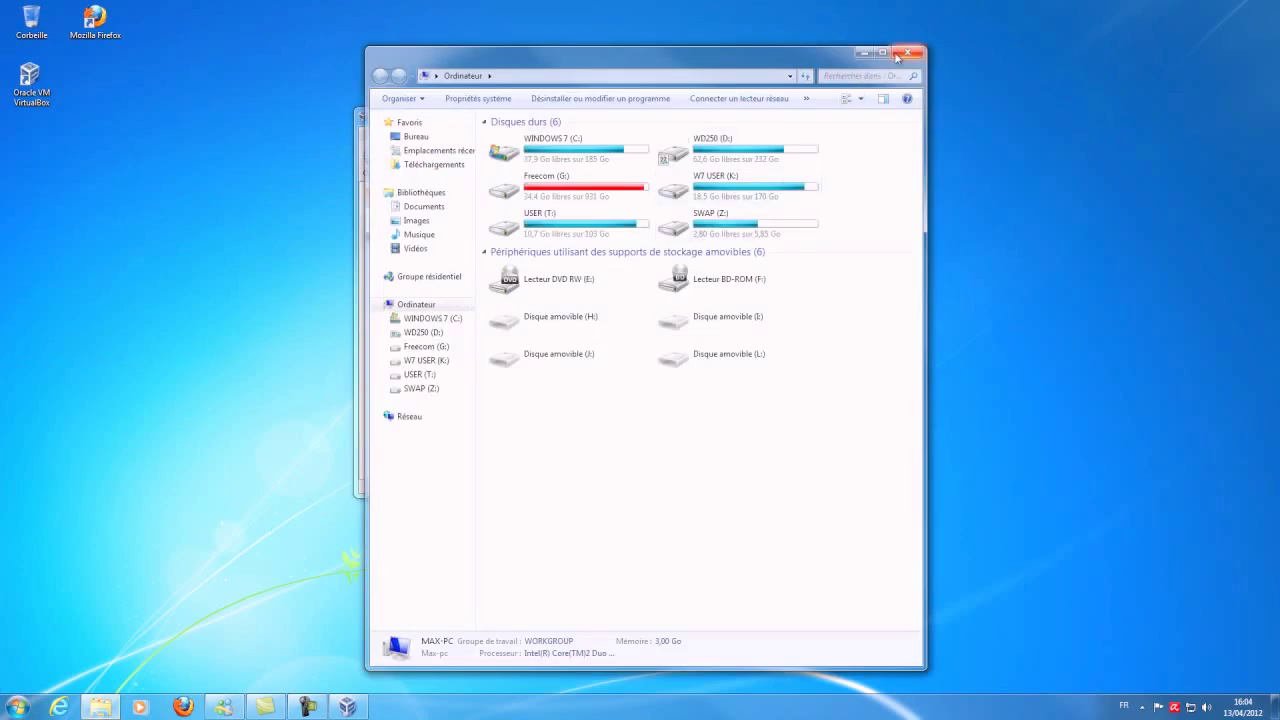
{"action": "left_click", "coordinate": [905, 54]}
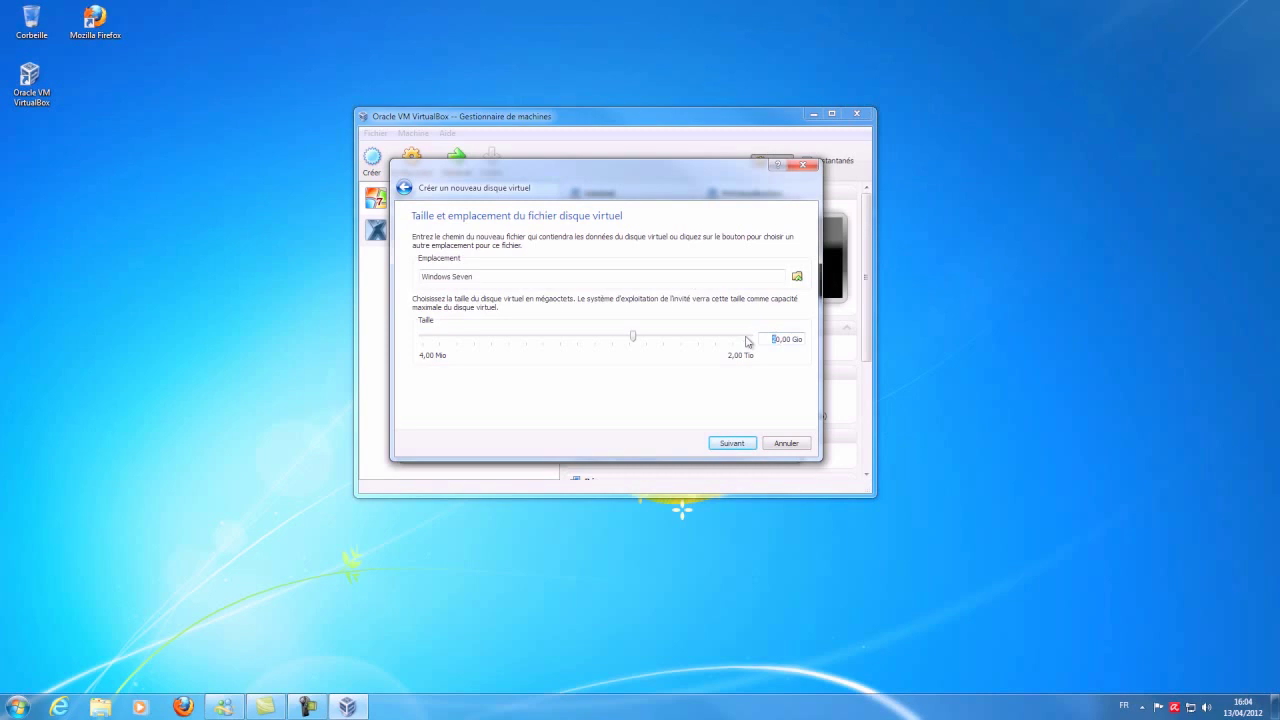
Step: Set the virtual disk size to 10,00 Gio, then create the disk and the Windows Seven virtual machine
{"action": "key", "text": "Delete"}
{"action": "type", "text": "1"}
{"action": "left_click", "coordinate": [741, 447]}
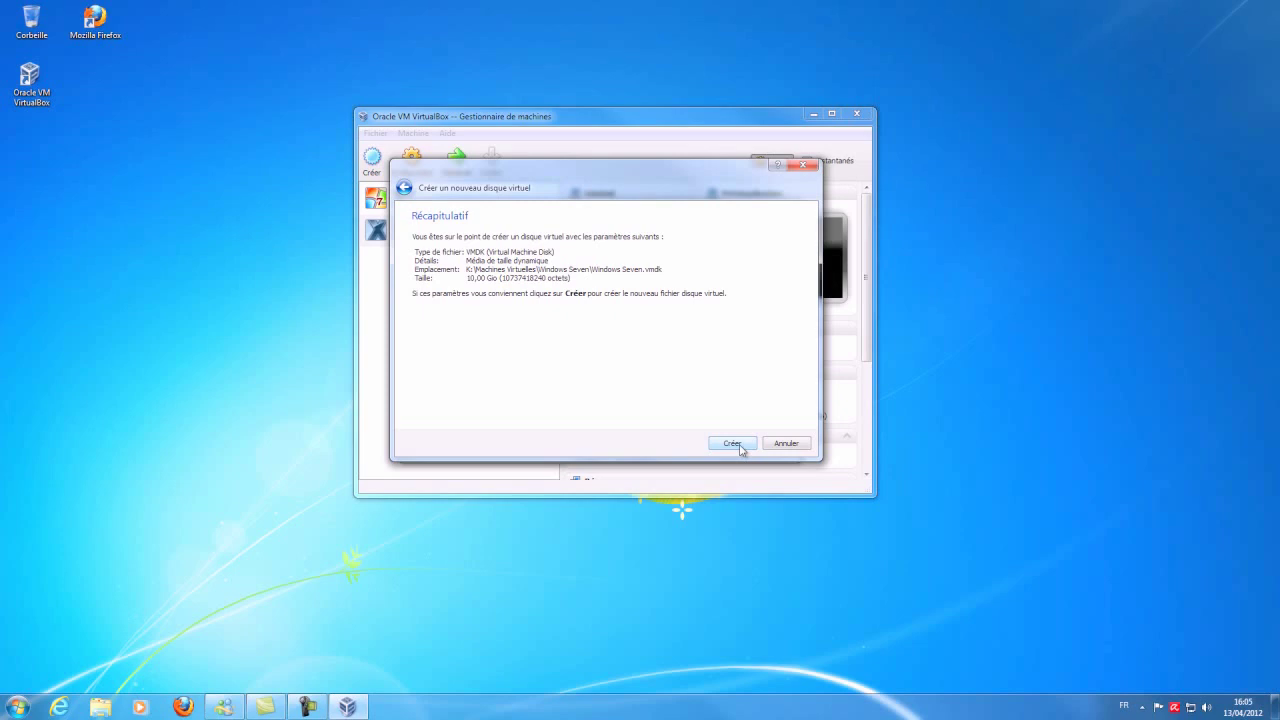
{"action": "left_click", "coordinate": [733, 443]}
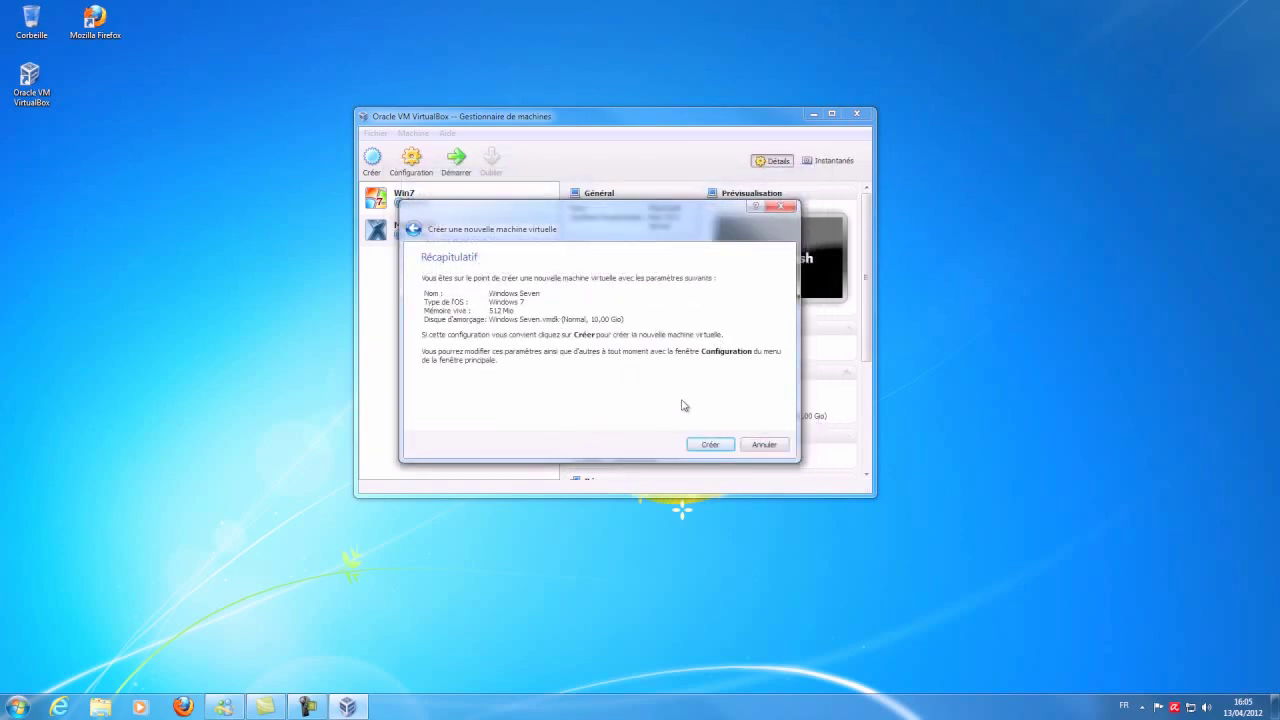
{"action": "left_click", "coordinate": [710, 446]}
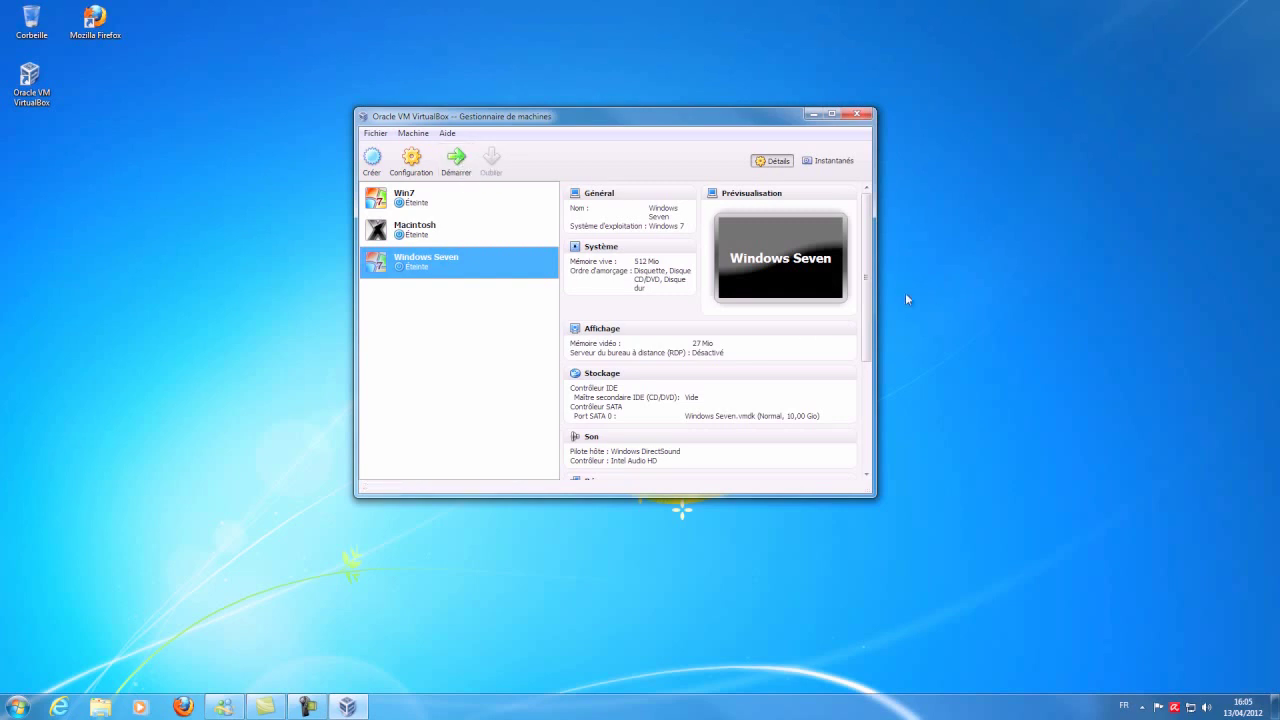
Step: Review the Windows Seven machine's general, system and display settings, and the storage details of its Windows Seven.vmdk disk
{"action": "left_click_drag", "start_coordinate": [872, 280], "coordinate": [870, 238]}
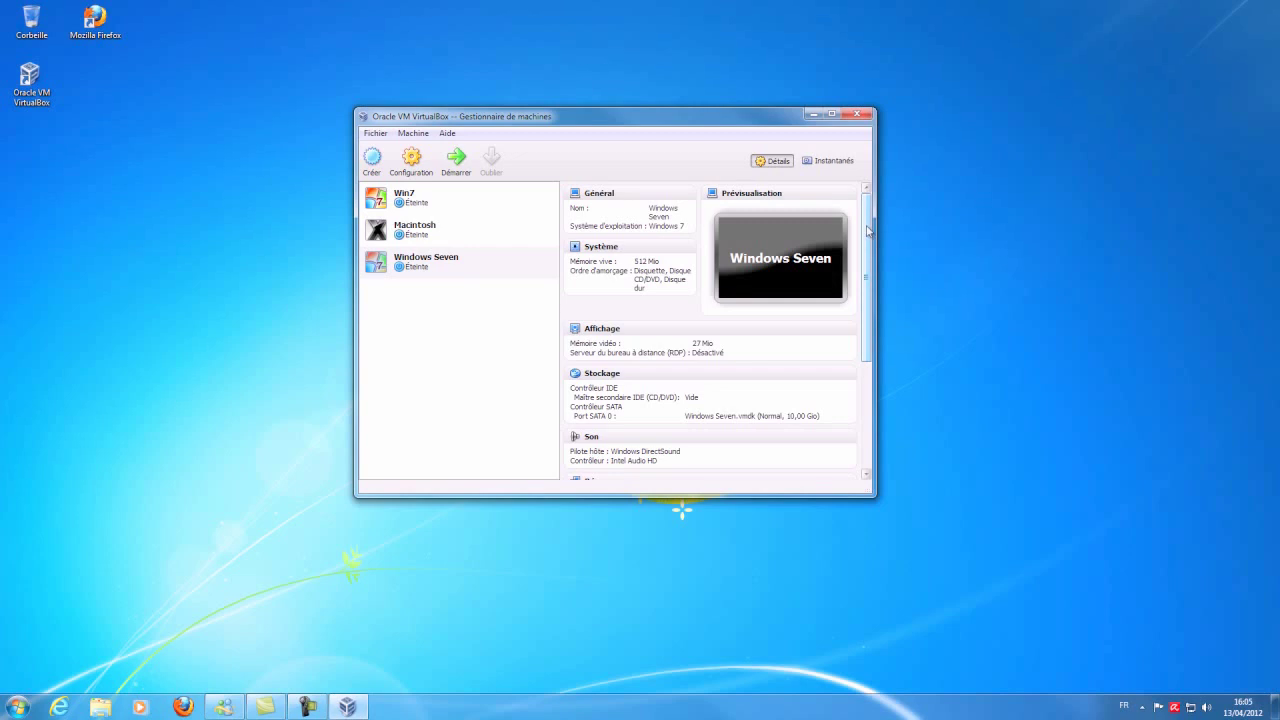
{"action": "left_click", "coordinate": [460, 266]}
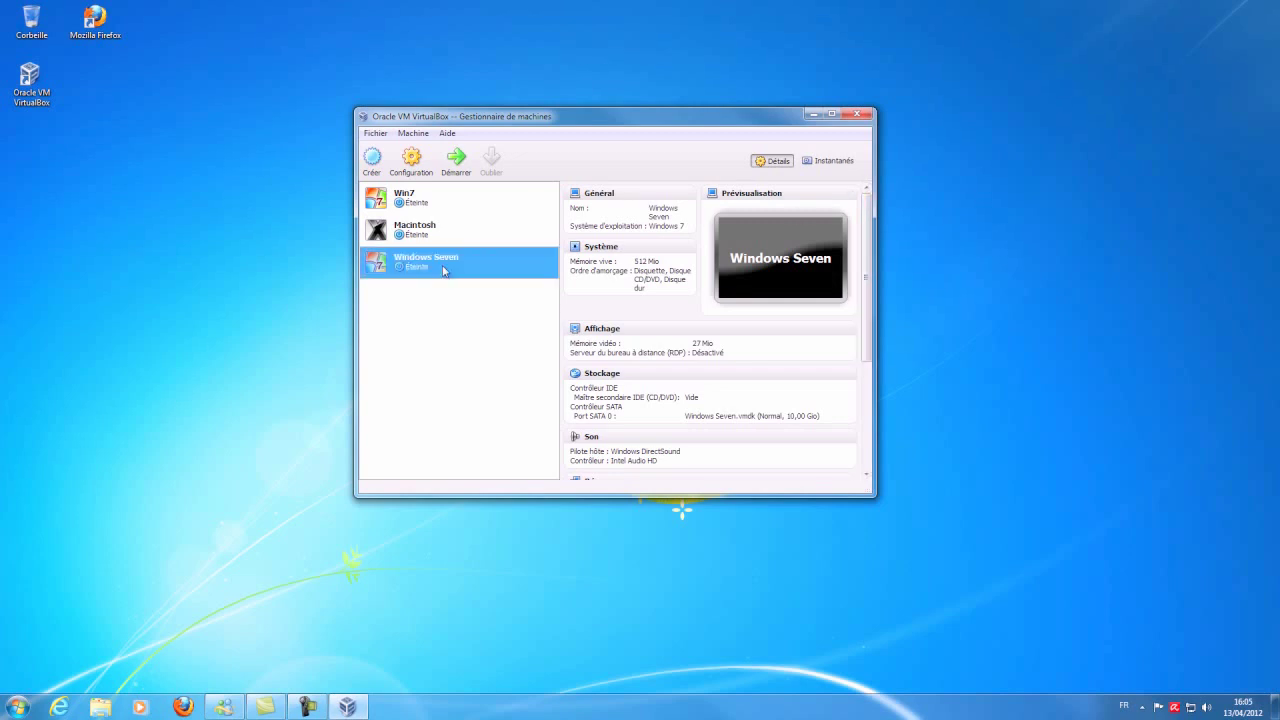
{"action": "left_click", "coordinate": [418, 175]}
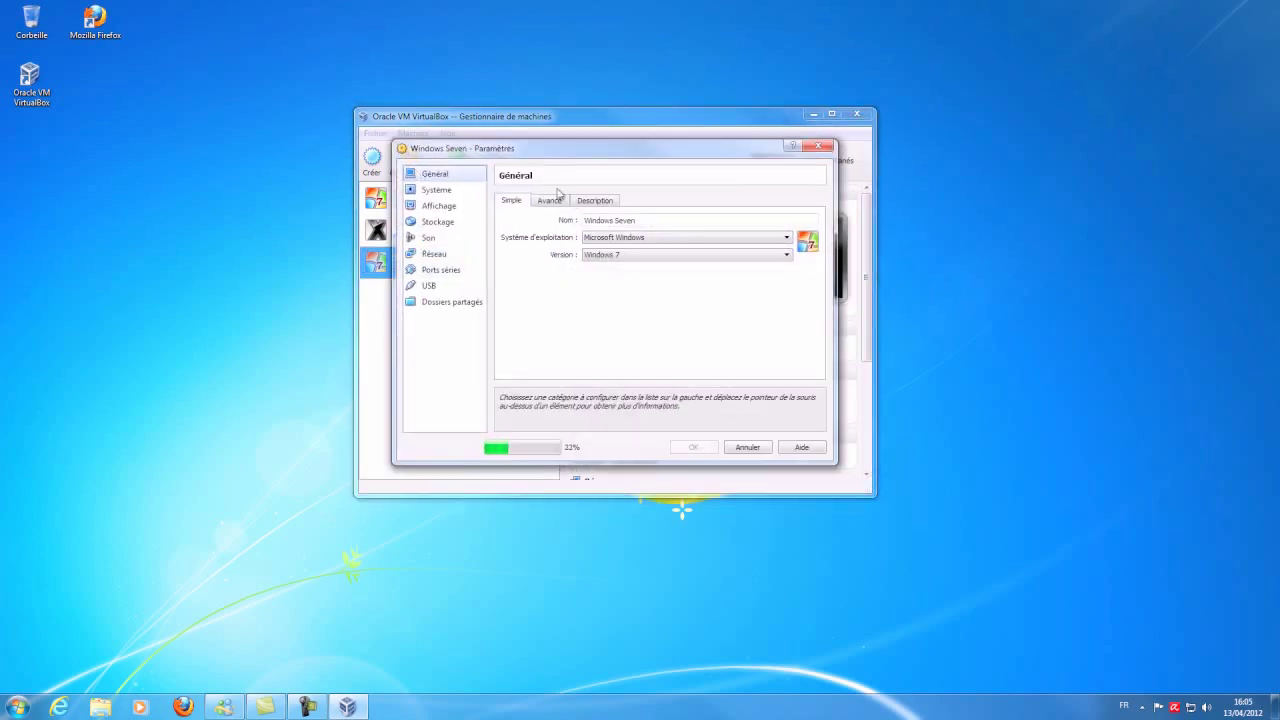
{"action": "left_click", "coordinate": [549, 205]}
{"action": "left_click", "coordinate": [590, 204]}
{"action": "left_click", "coordinate": [446, 193]}
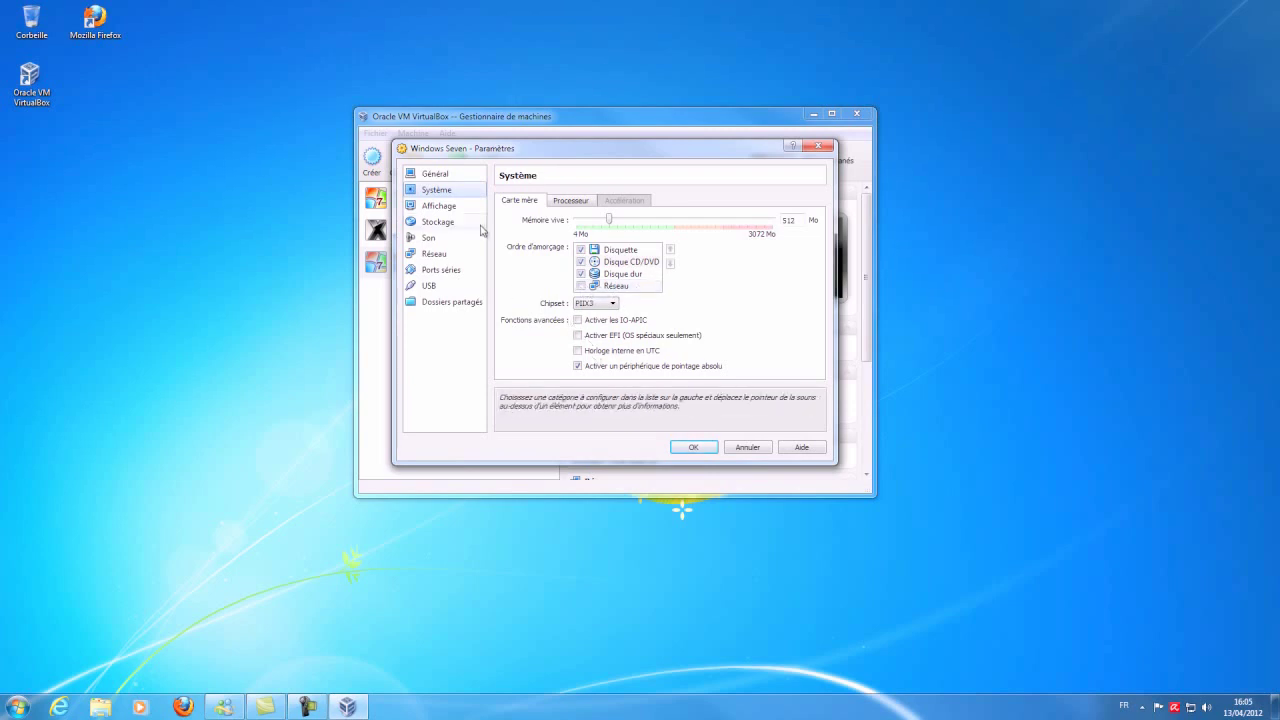
{"action": "left_click", "coordinate": [444, 207]}
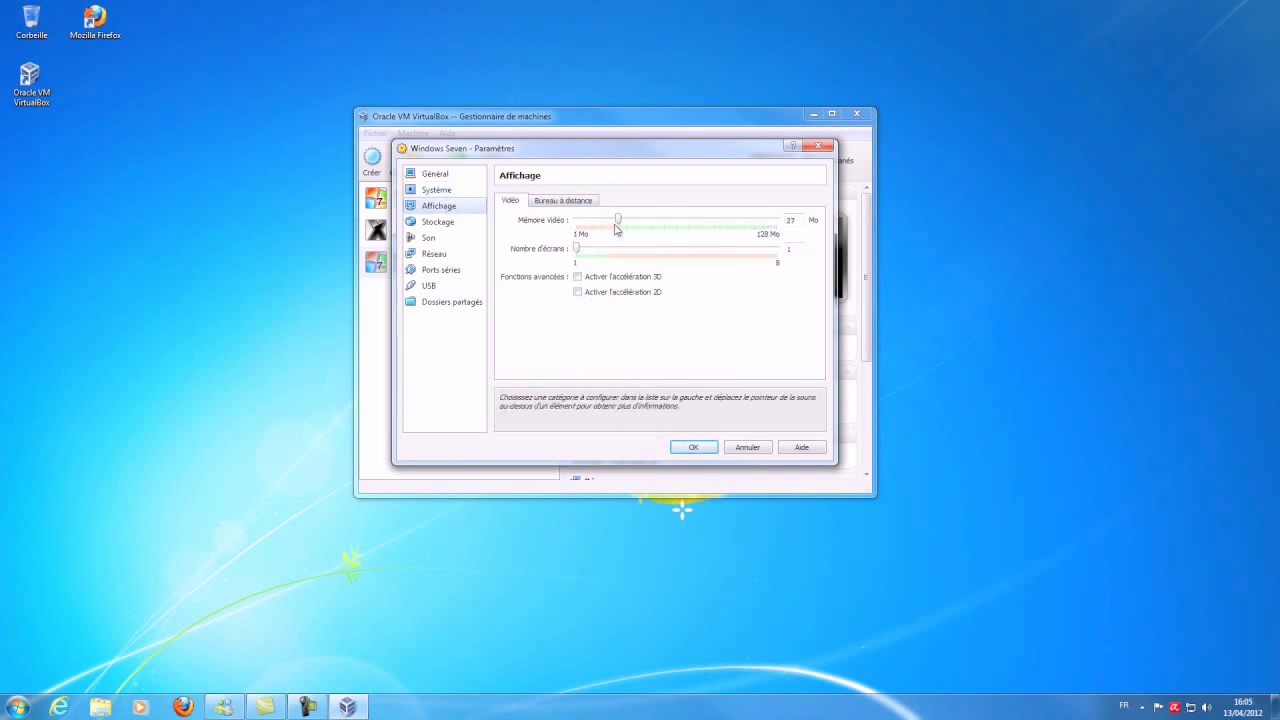
{"action": "left_click", "coordinate": [437, 225]}
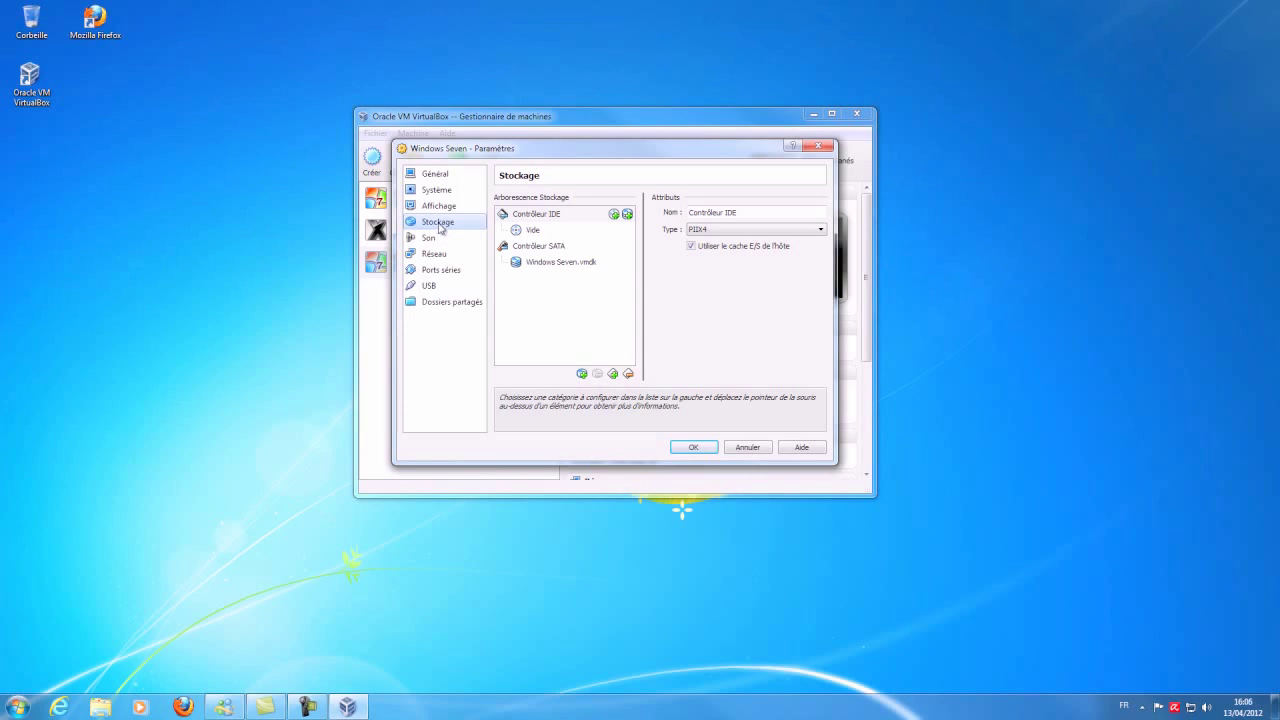
{"action": "left_click", "coordinate": [612, 265]}
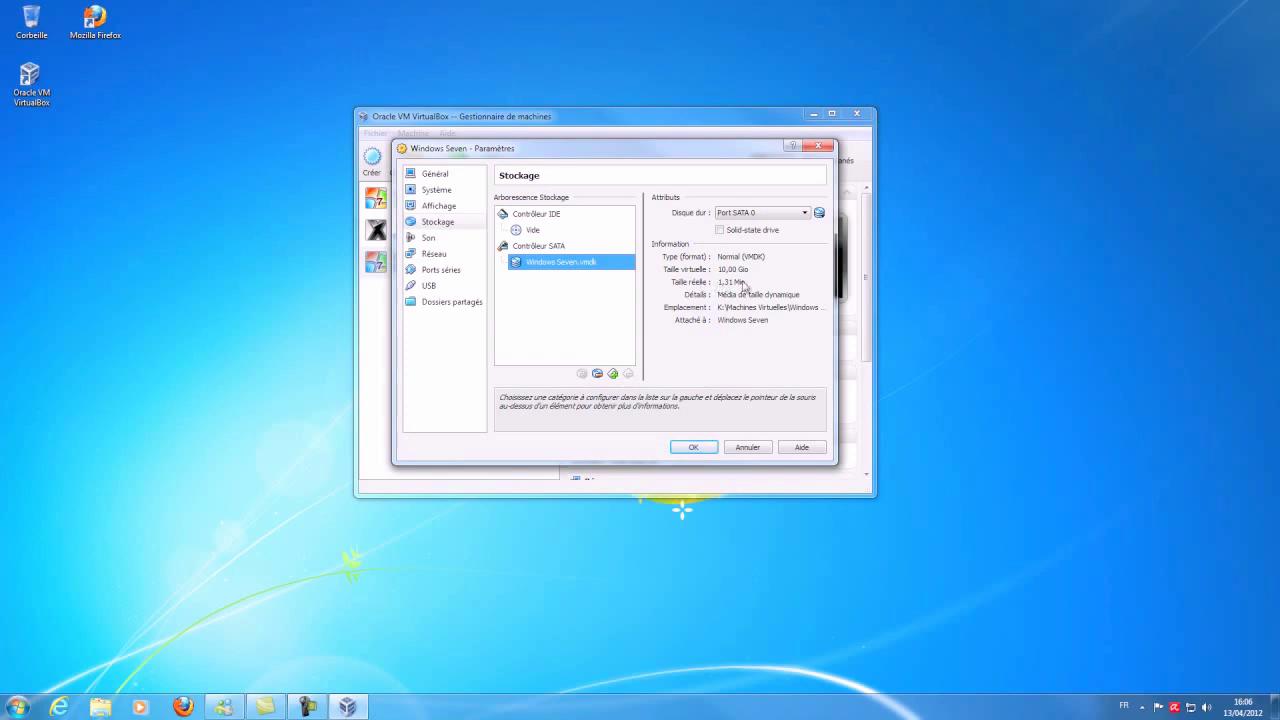
Step: Attach MICROSOFT.WINDOWS.7.SP1.NATIF.FR.AiO.NzV.iso from drive WD250 (D:) to the machine's empty IDE CD/DVD drive and save the settings
{"action": "left_click", "coordinate": [533, 231]}
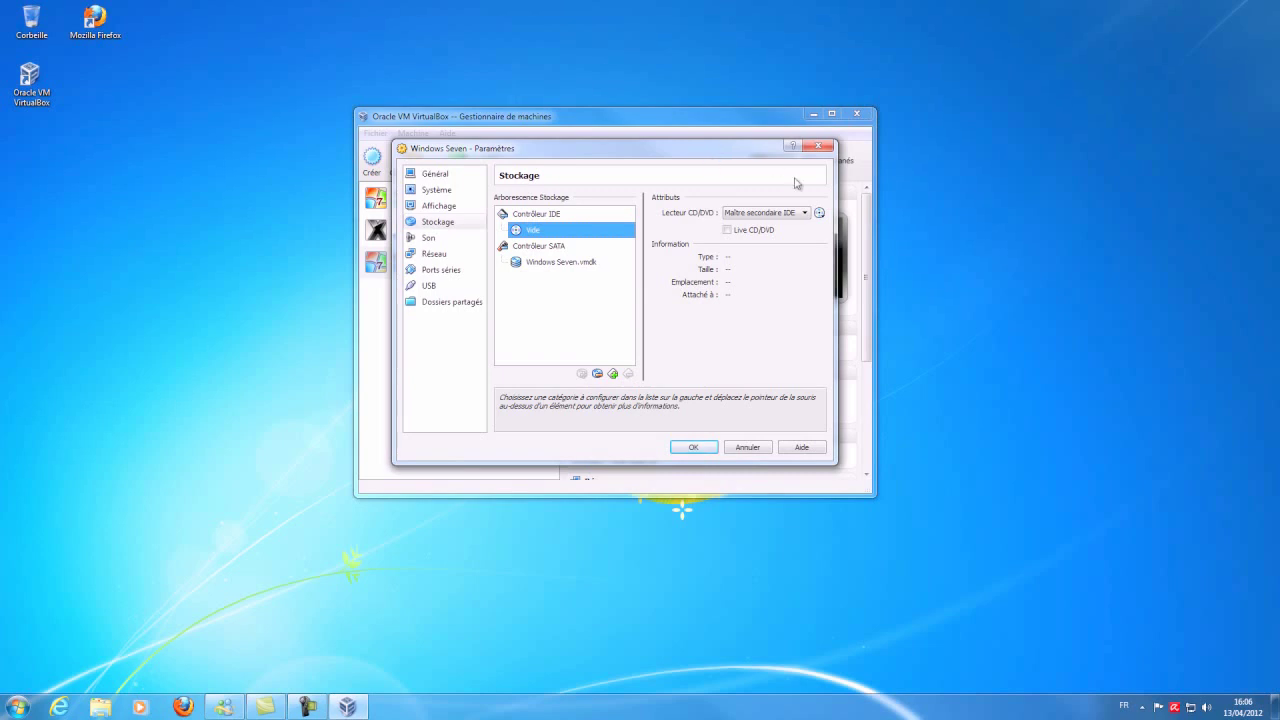
{"action": "left_click", "coordinate": [820, 213]}
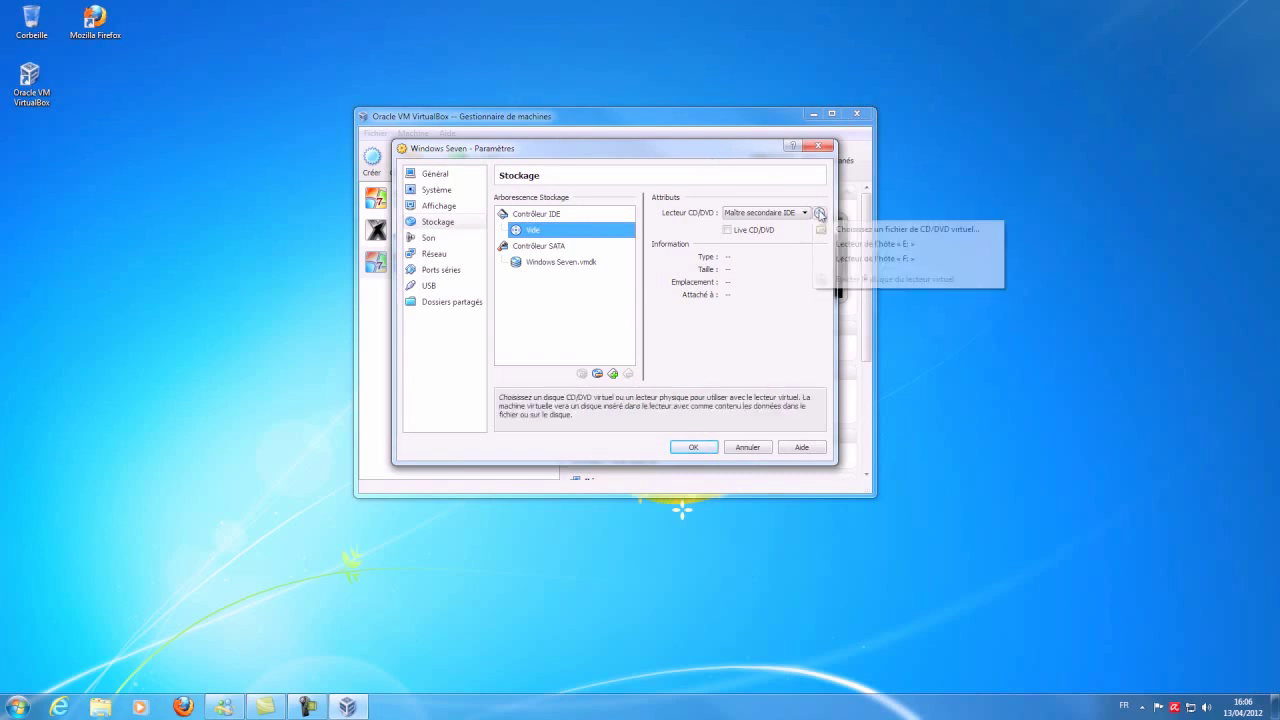
{"action": "left_click", "coordinate": [866, 231]}
{"action": "left_click", "coordinate": [486, 192]}
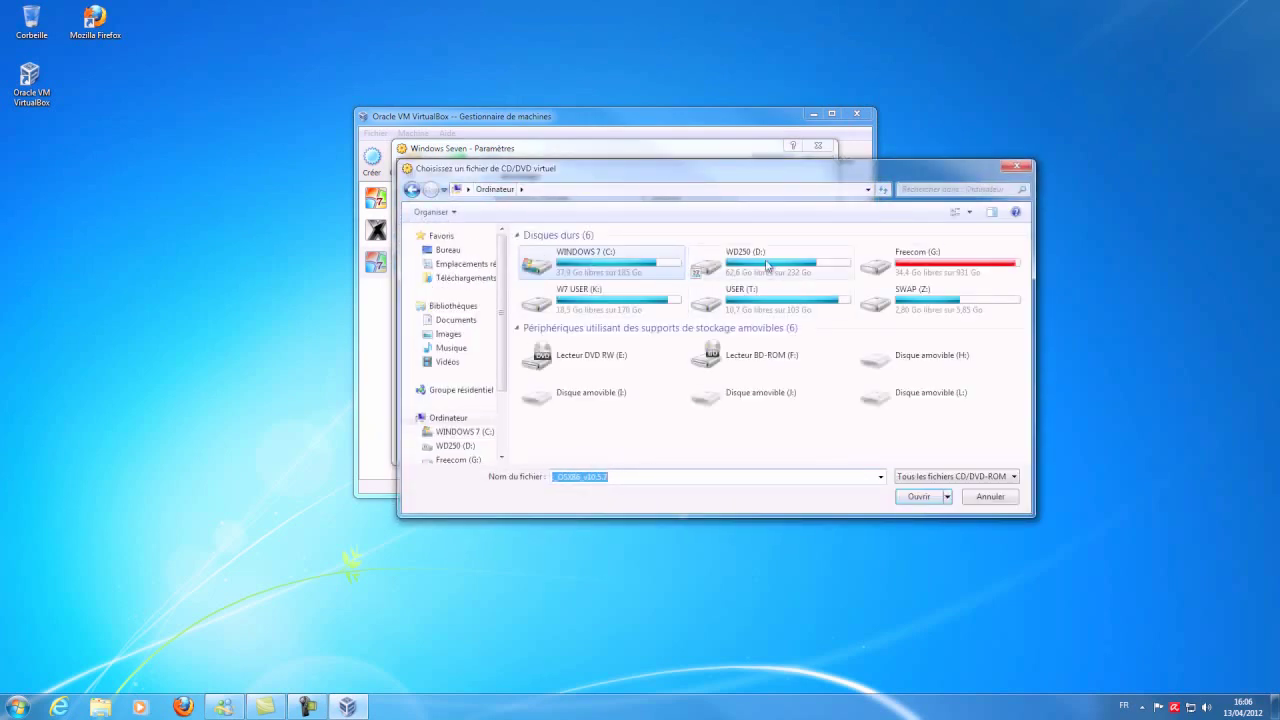
{"action": "double_click", "coordinate": [767, 264]}
{"action": "left_click", "coordinate": [587, 296]}
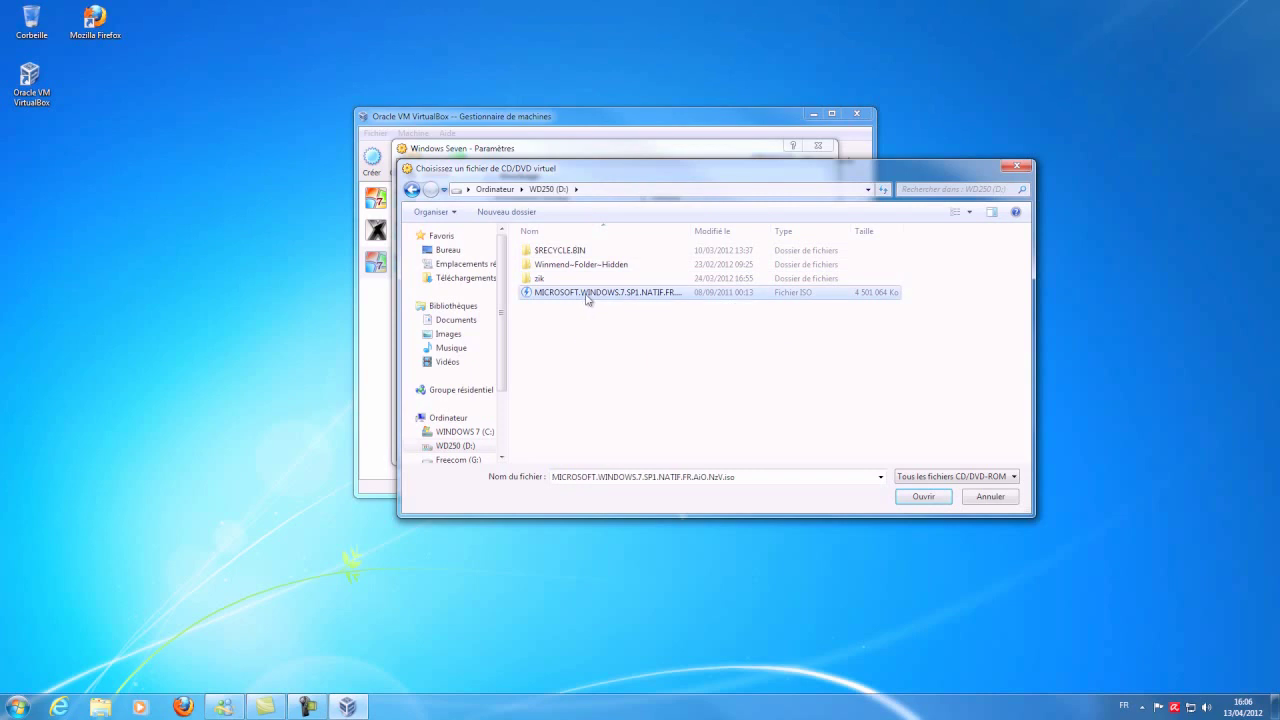
{"action": "left_click", "coordinate": [926, 497]}
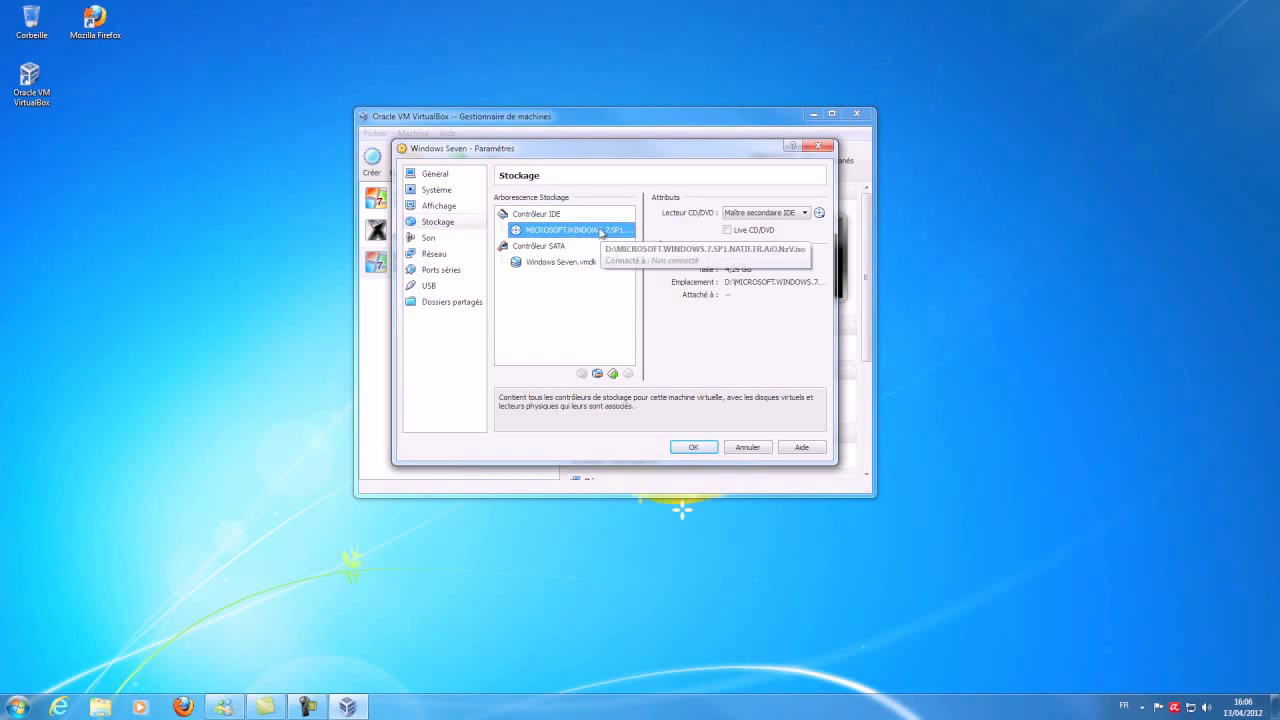
{"action": "left_click", "coordinate": [560, 264]}
{"action": "left_click", "coordinate": [552, 231]}
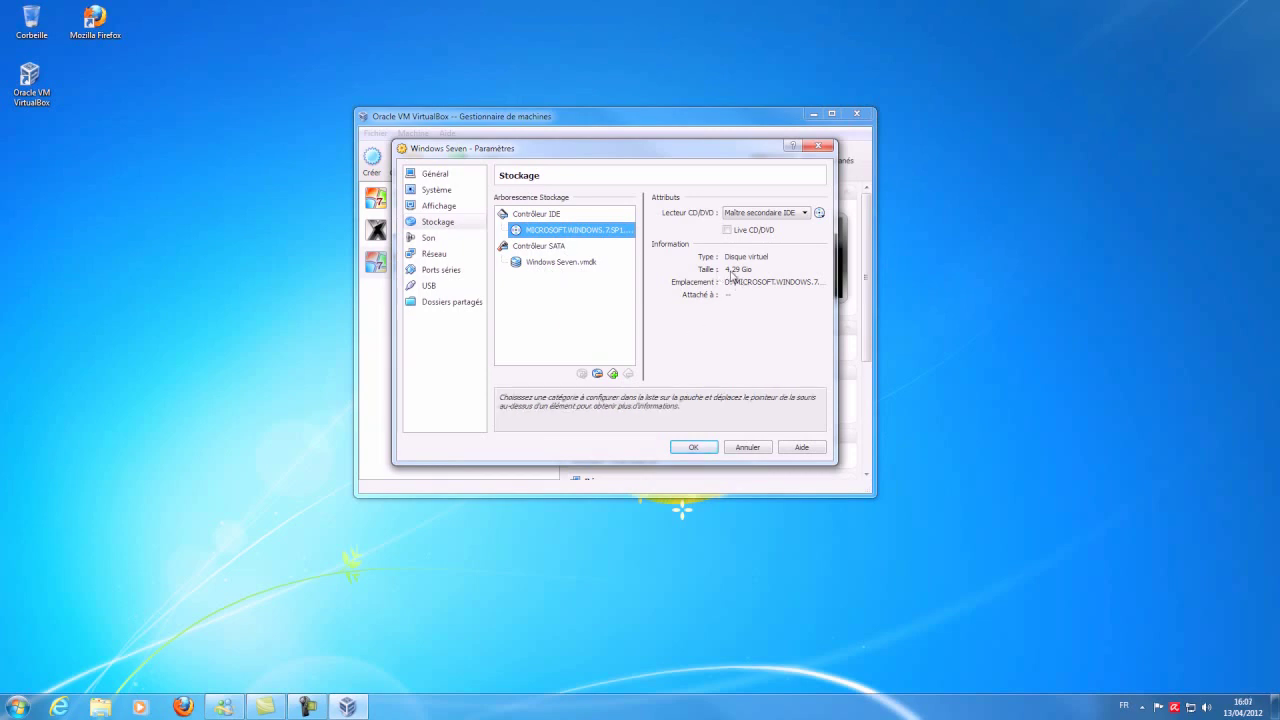
{"action": "left_click", "coordinate": [692, 449]}
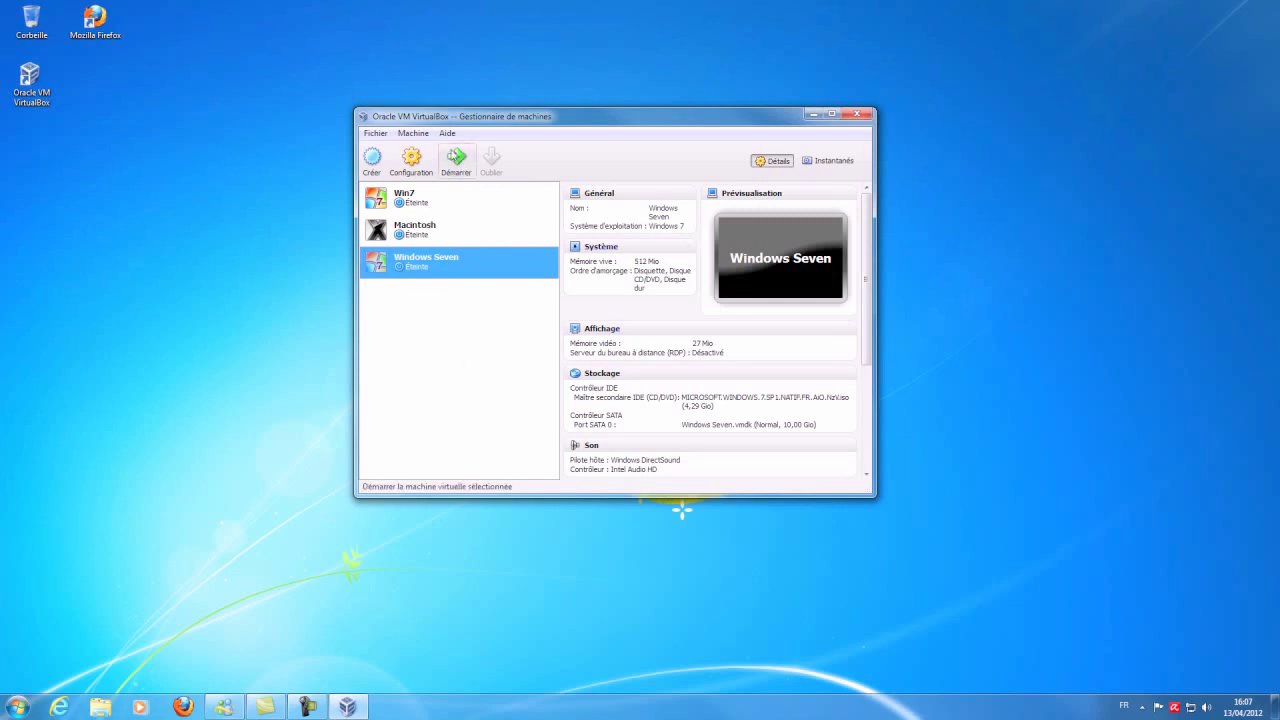
Step: Start the Windows Seven virtual machine and dismiss the keyboard capture and colour mode information messages
{"action": "left_click", "coordinate": [458, 166]}
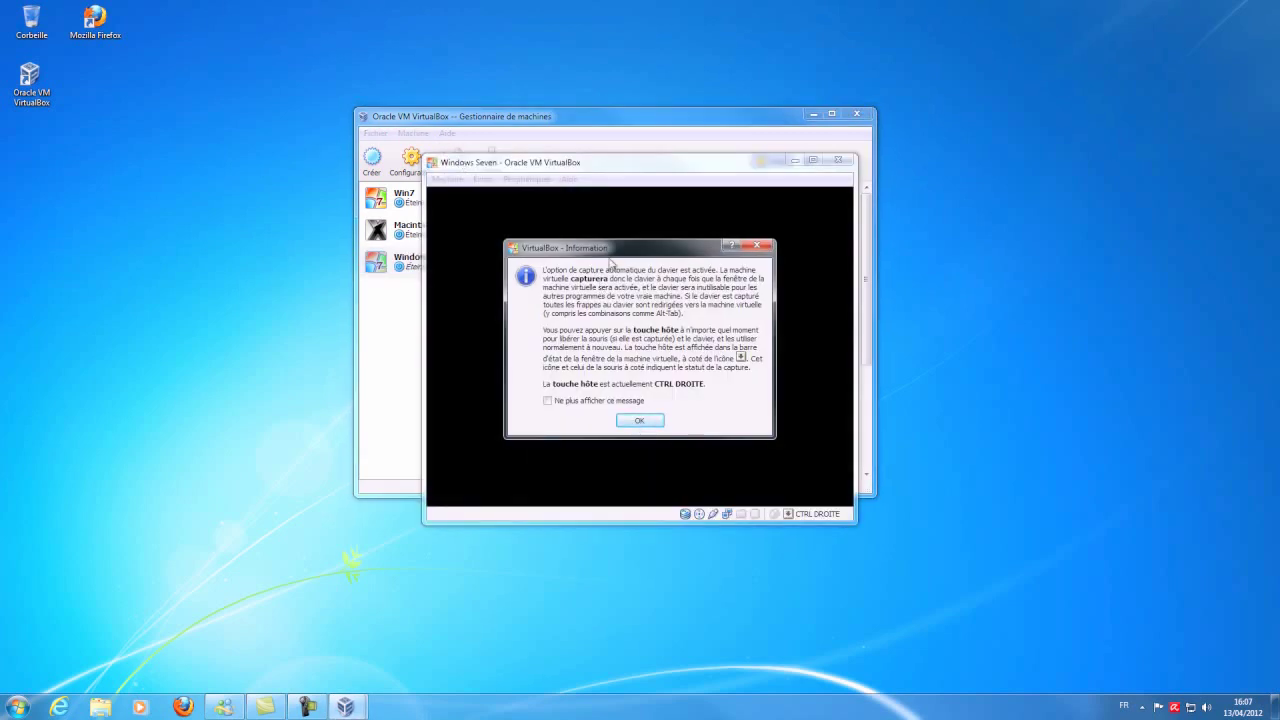
{"action": "left_click", "coordinate": [641, 421]}
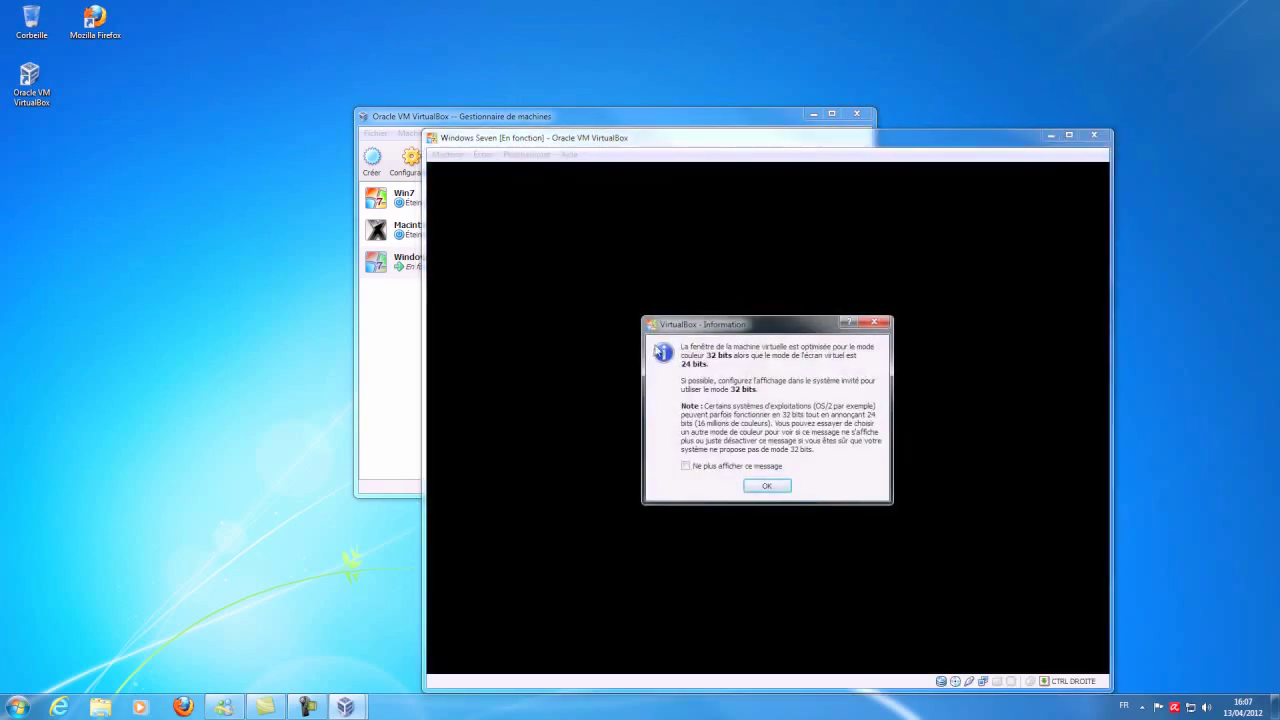
{"action": "left_click", "coordinate": [767, 486]}
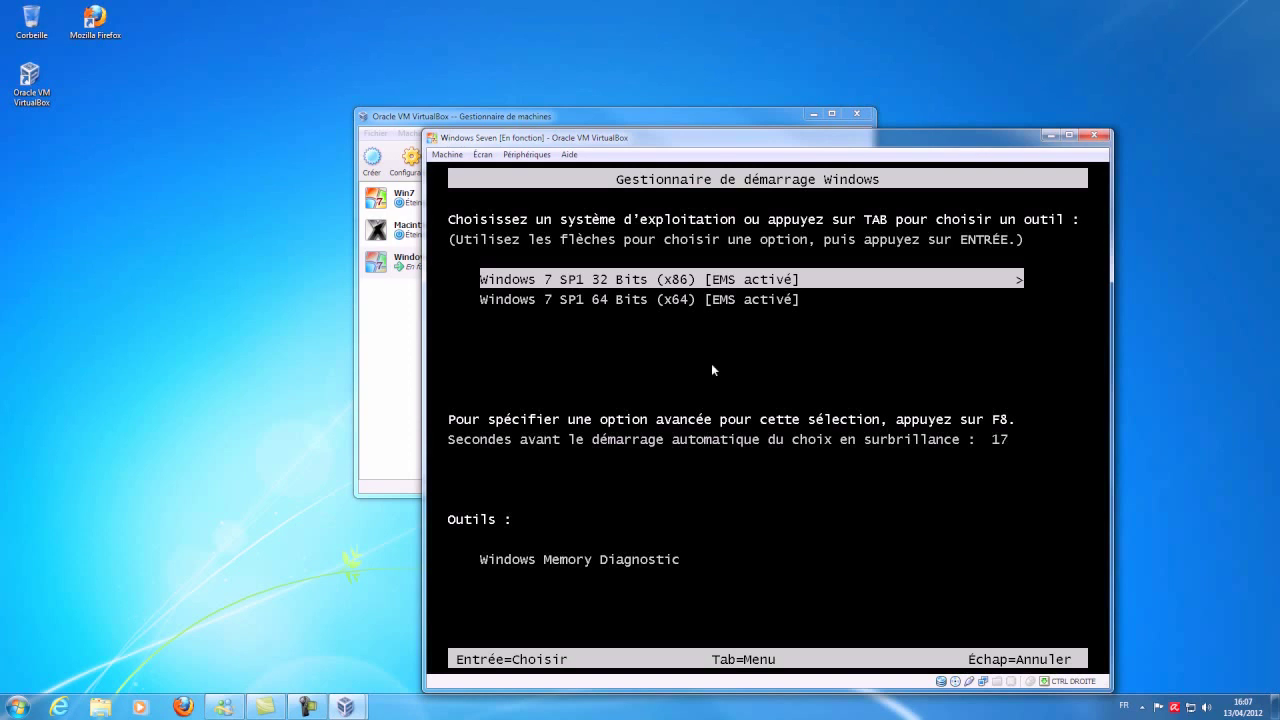
Step: Let the virtual machine capture the mouse and keyboard, and boot the Windows 7 SP1 32 Bits (x86) entry
{"action": "left_click_drag", "start_coordinate": [720, 140], "coordinate": [620, 52]}
{"action": "left_click", "coordinate": [679, 269]}
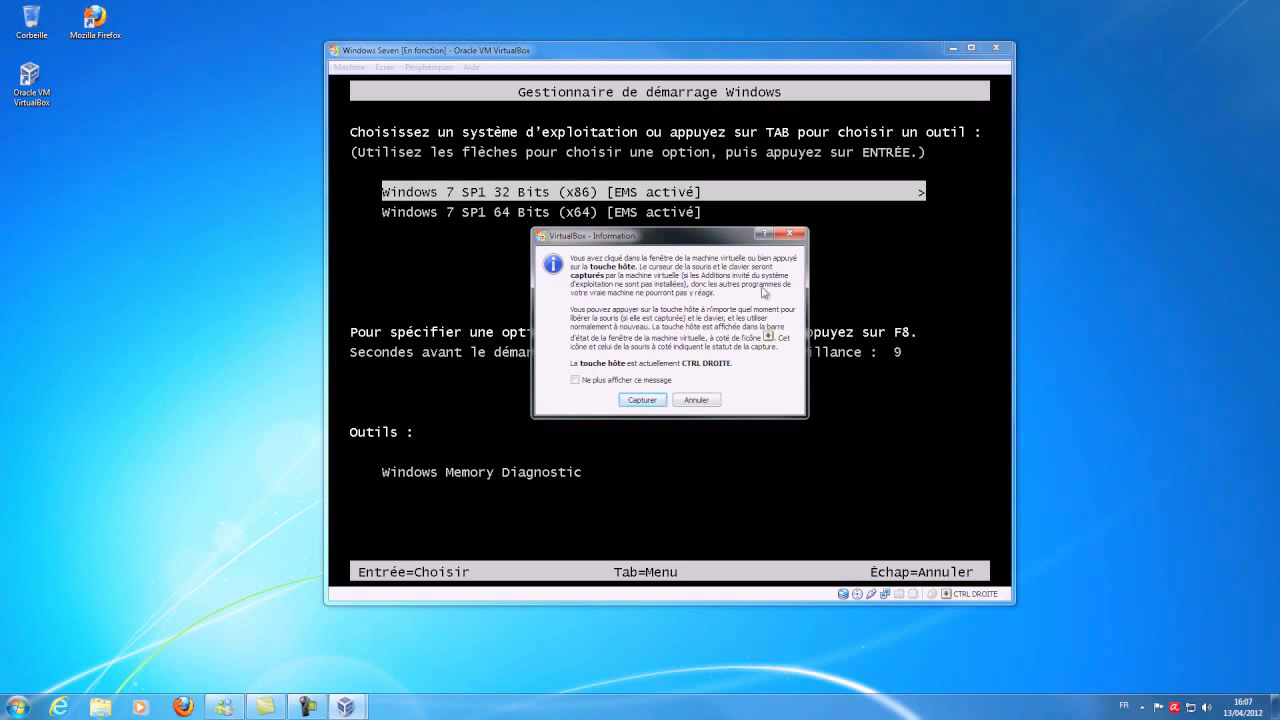
{"action": "left_click", "coordinate": [650, 399]}
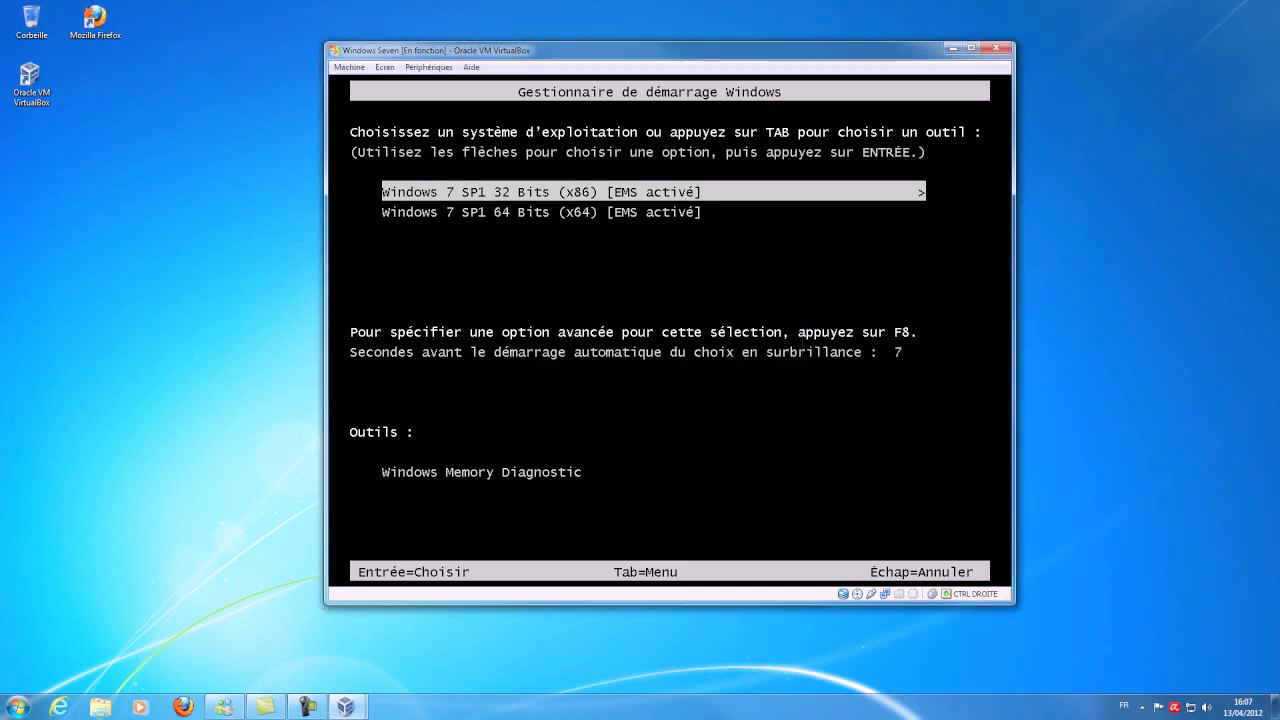
{"action": "key", "text": "Down"}
{"action": "key", "text": "Up"}
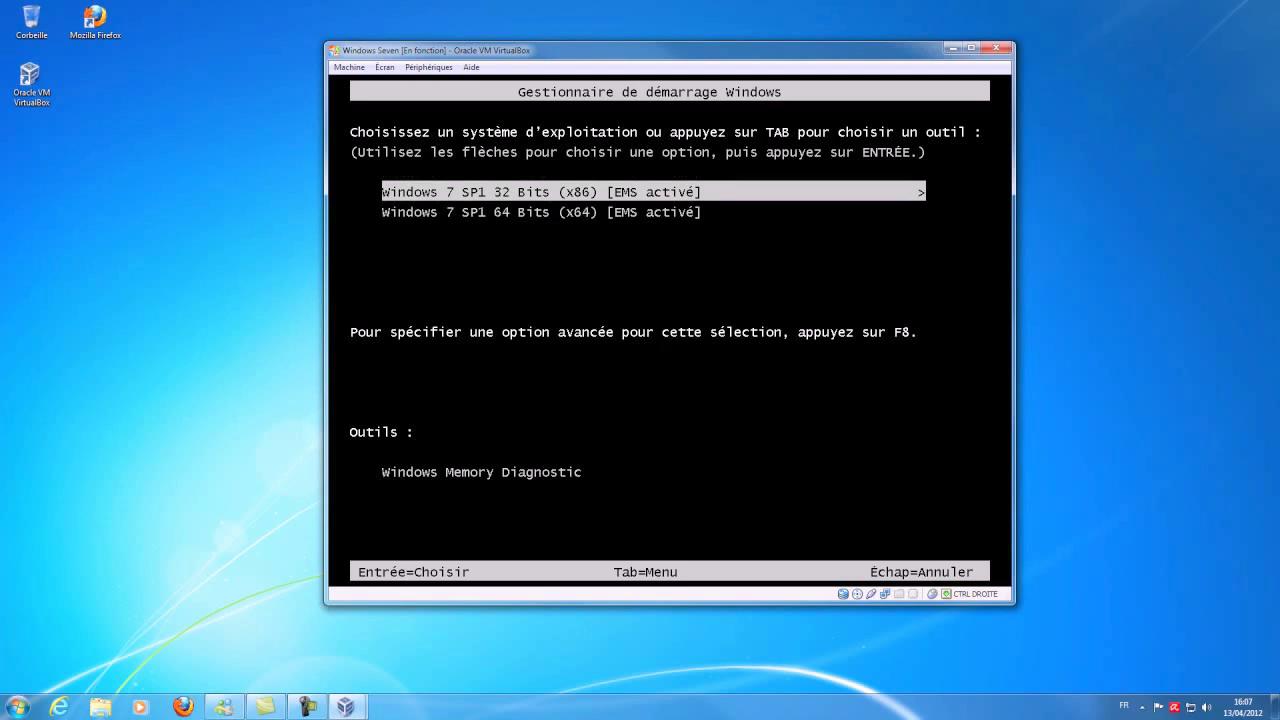
{"action": "key", "text": "Return"}
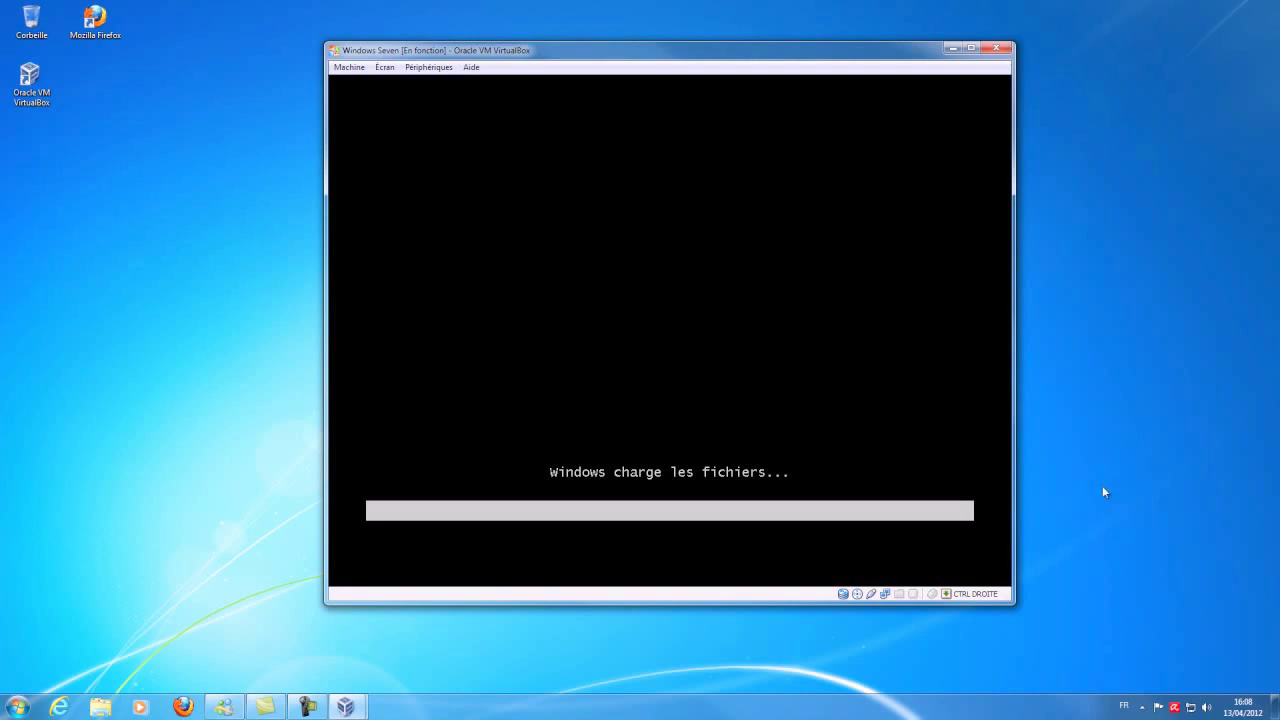
{"action": "left_click", "coordinate": [670, 420]}
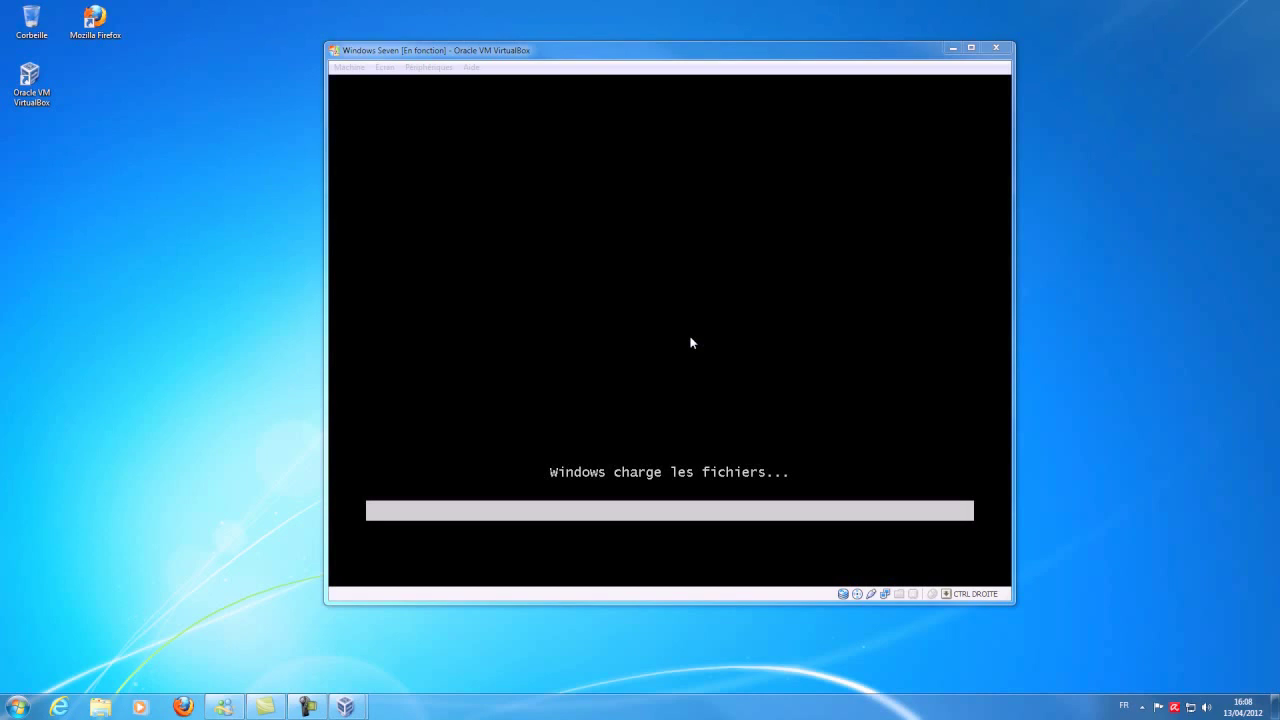
{"action": "left_click", "coordinate": [841, 394]}
{"action": "left_click", "coordinate": [682, 401]}
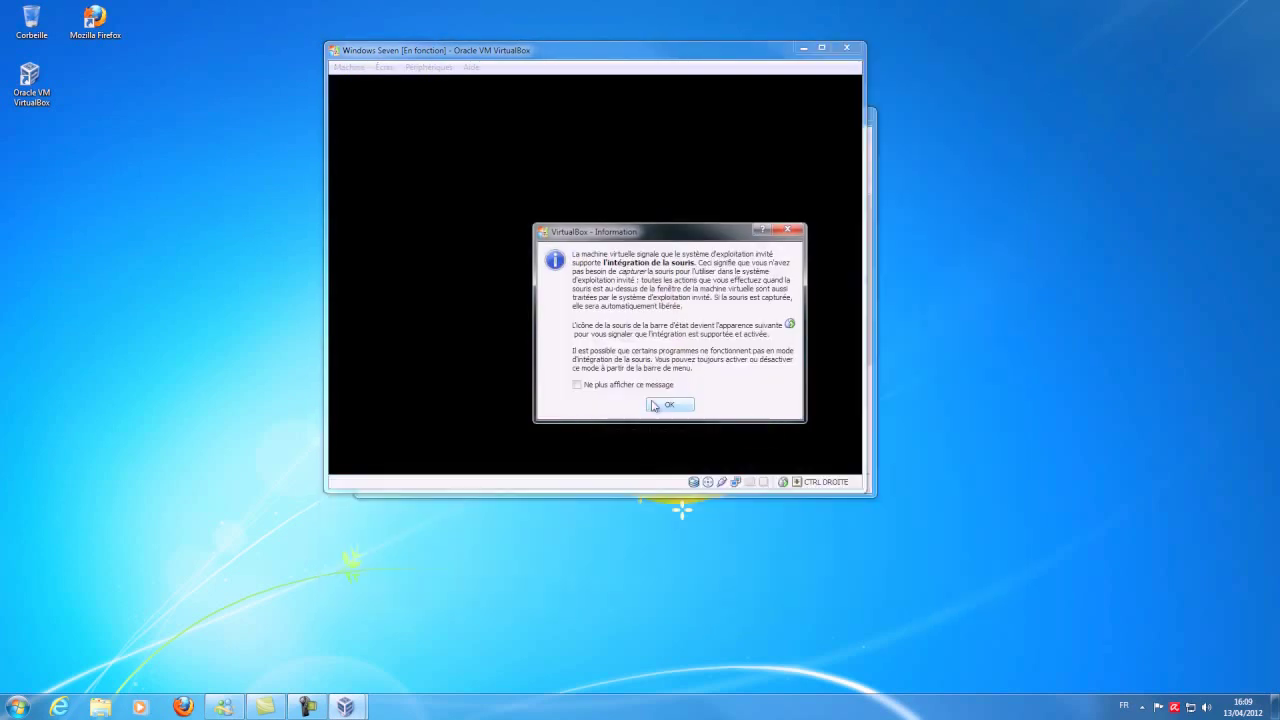
Step: Dismiss the mouse integration message and start the Windows 7 installation with French language, regional format and keyboard
{"action": "left_click", "coordinate": [666, 405]}
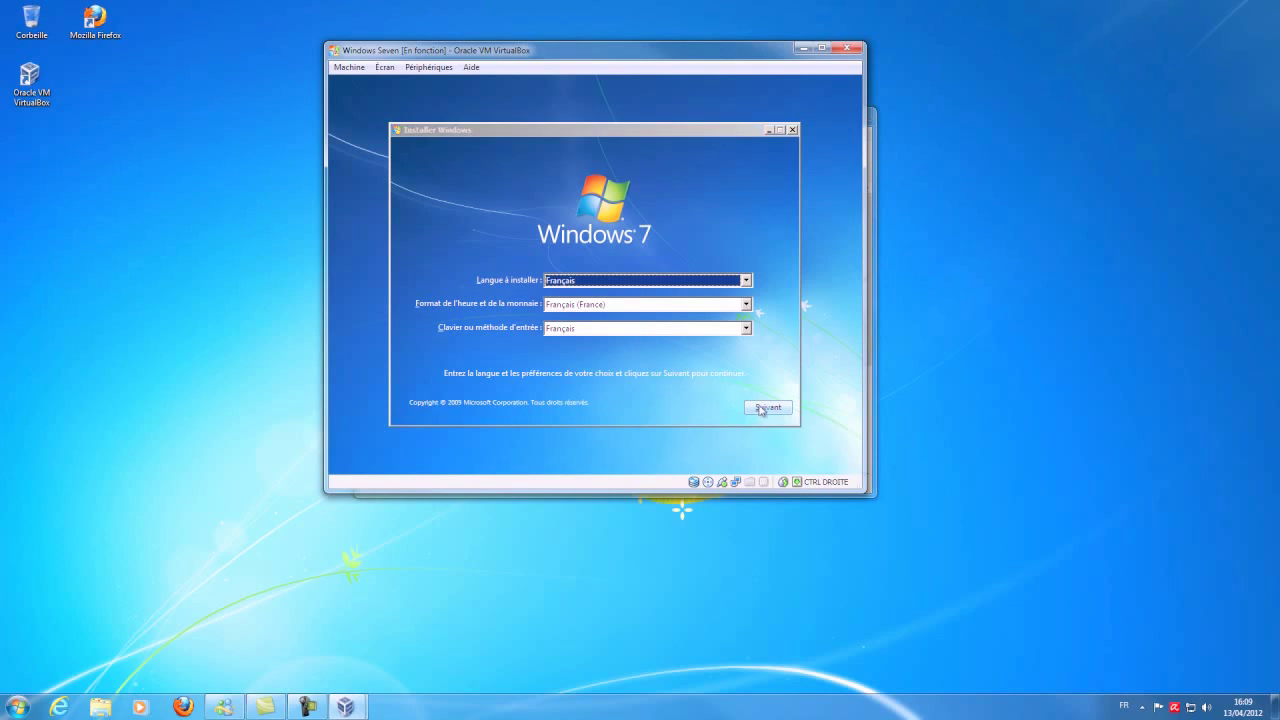
{"action": "left_click", "coordinate": [765, 408]}
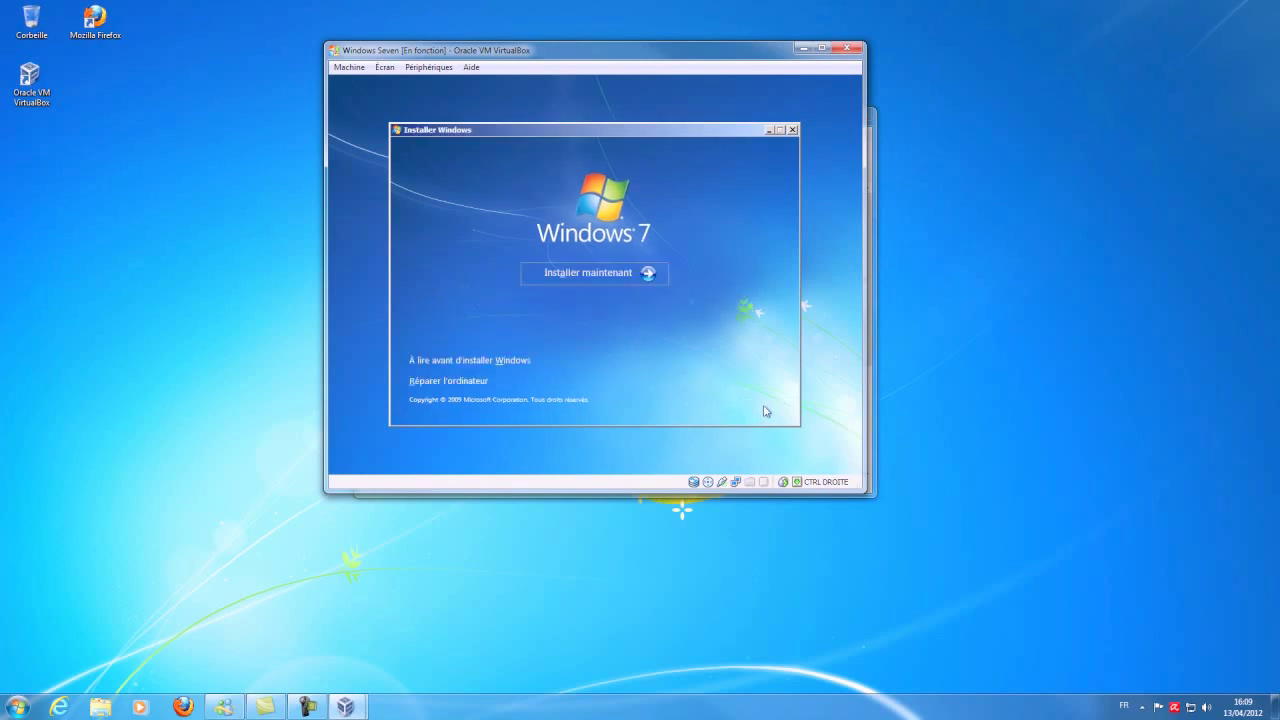
{"action": "left_click", "coordinate": [644, 276]}
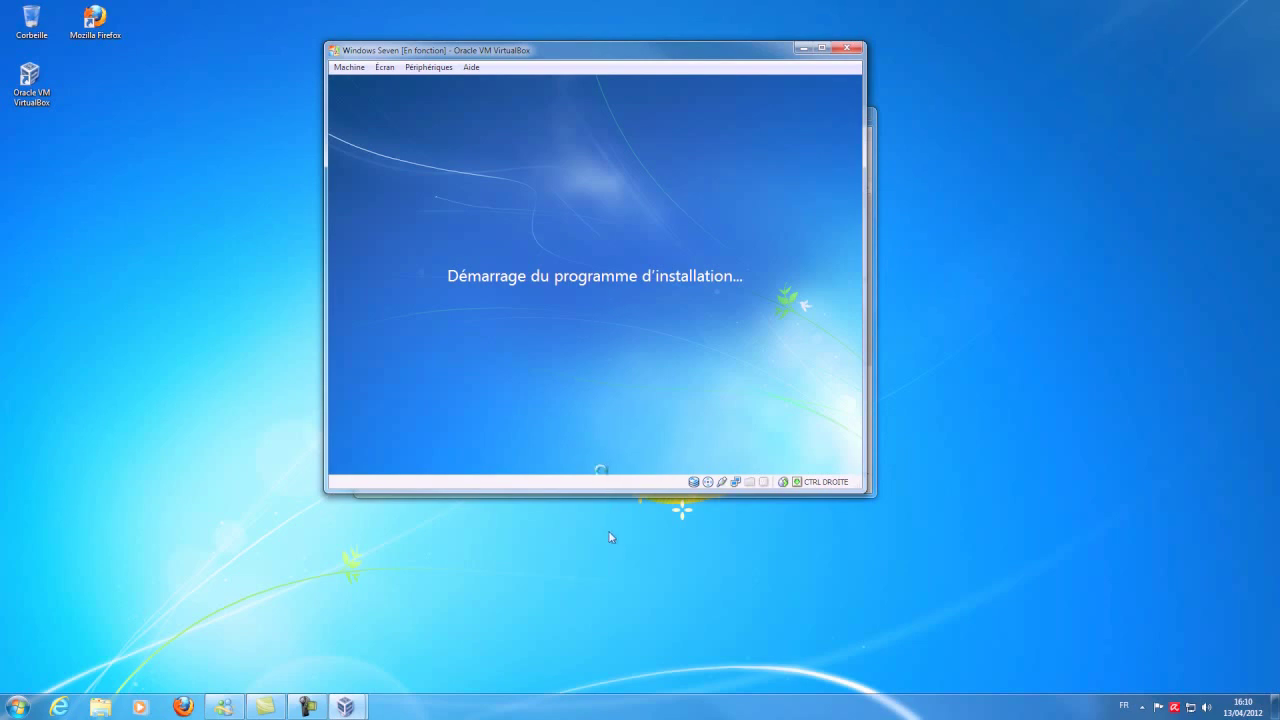
{"action": "left_click", "coordinate": [600, 466]}
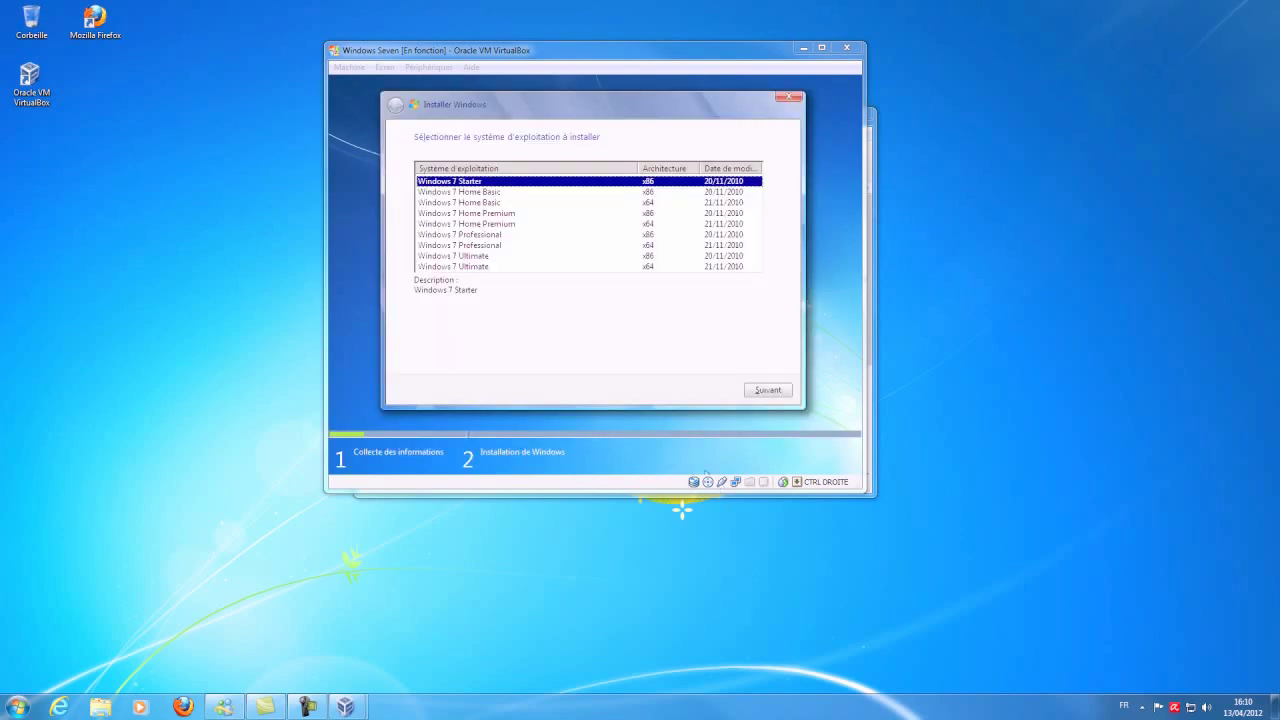
Step: Choose Windows 7 Ultimate x64 as the operating system to install and accept the licence terms
{"action": "left_click", "coordinate": [500, 235]}
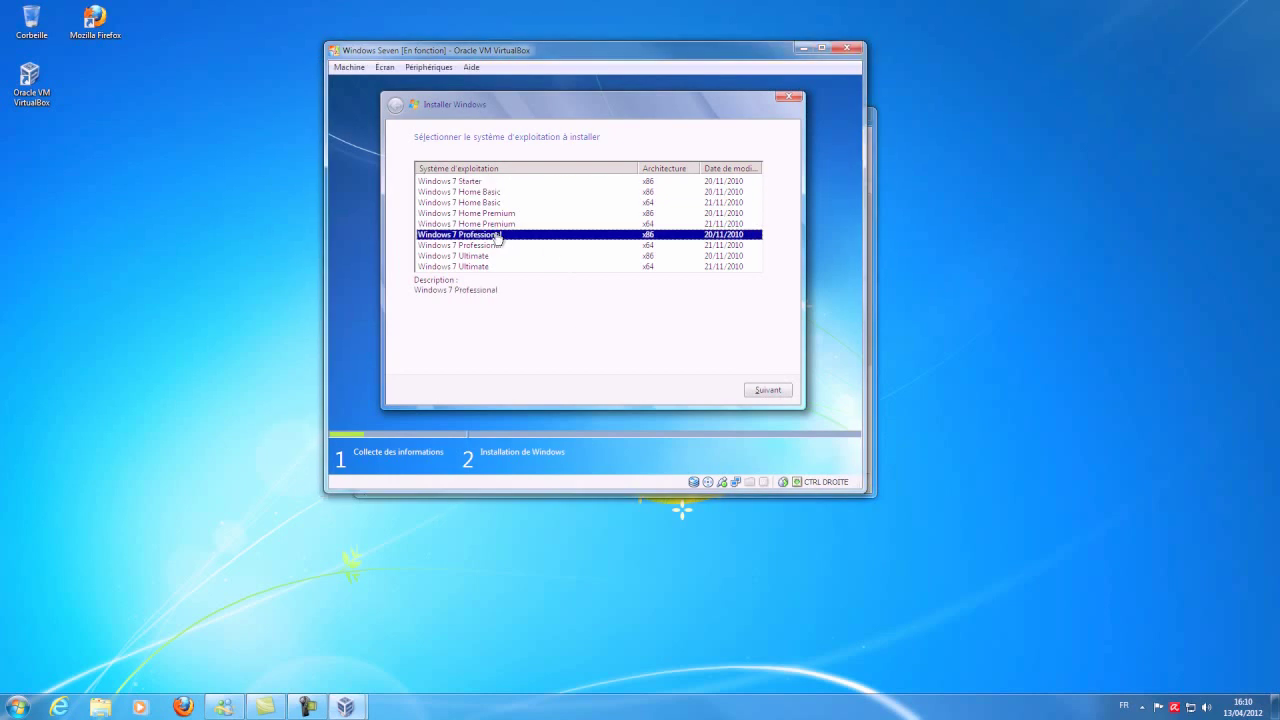
{"action": "left_click", "coordinate": [492, 267]}
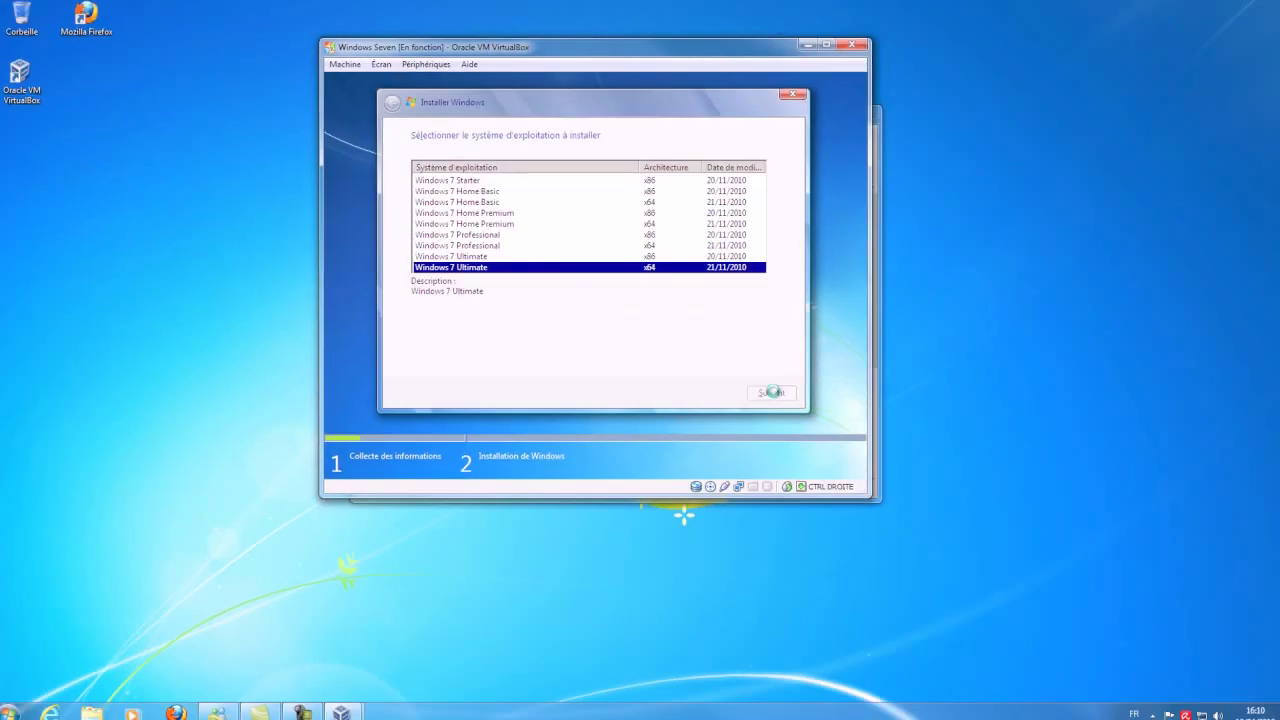
{"action": "left_click", "coordinate": [1165, 715]}
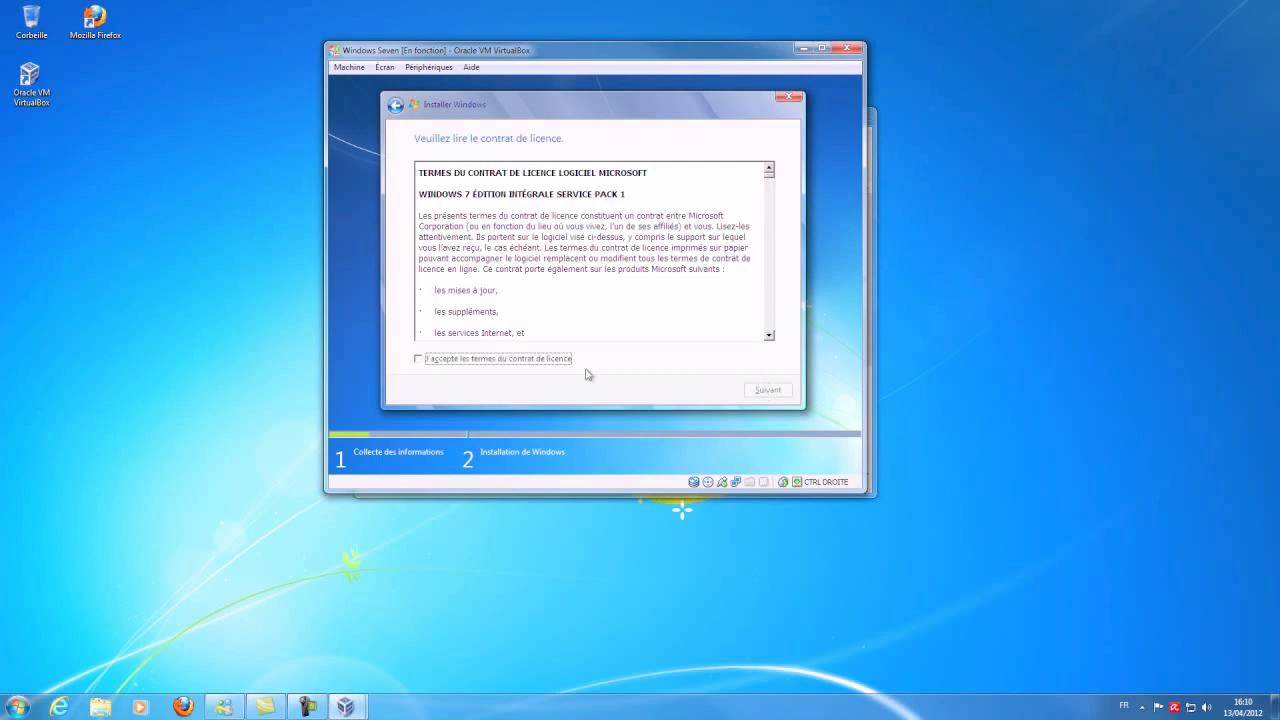
{"action": "left_click", "coordinate": [447, 360]}
{"action": "left_click", "coordinate": [766, 390]}
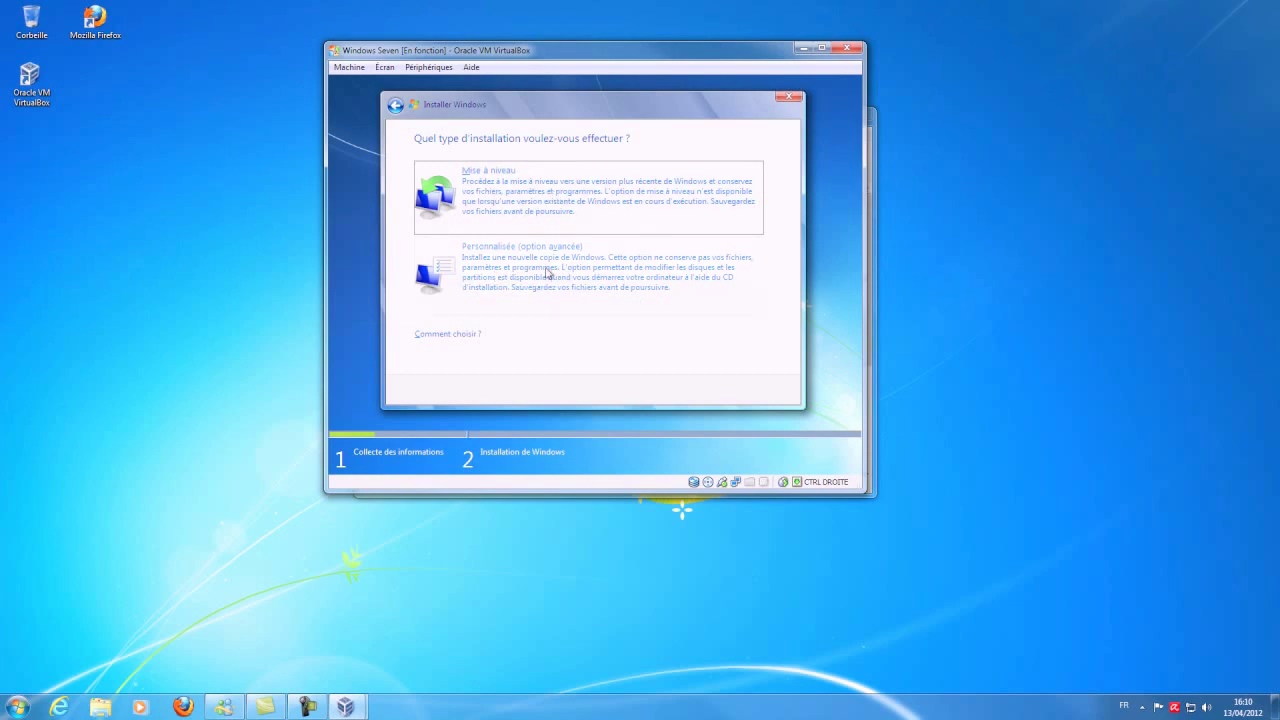
Step: Choose the custom installation type and install Windows on the unallocated space of disk 0
{"action": "left_click", "coordinate": [545, 270]}
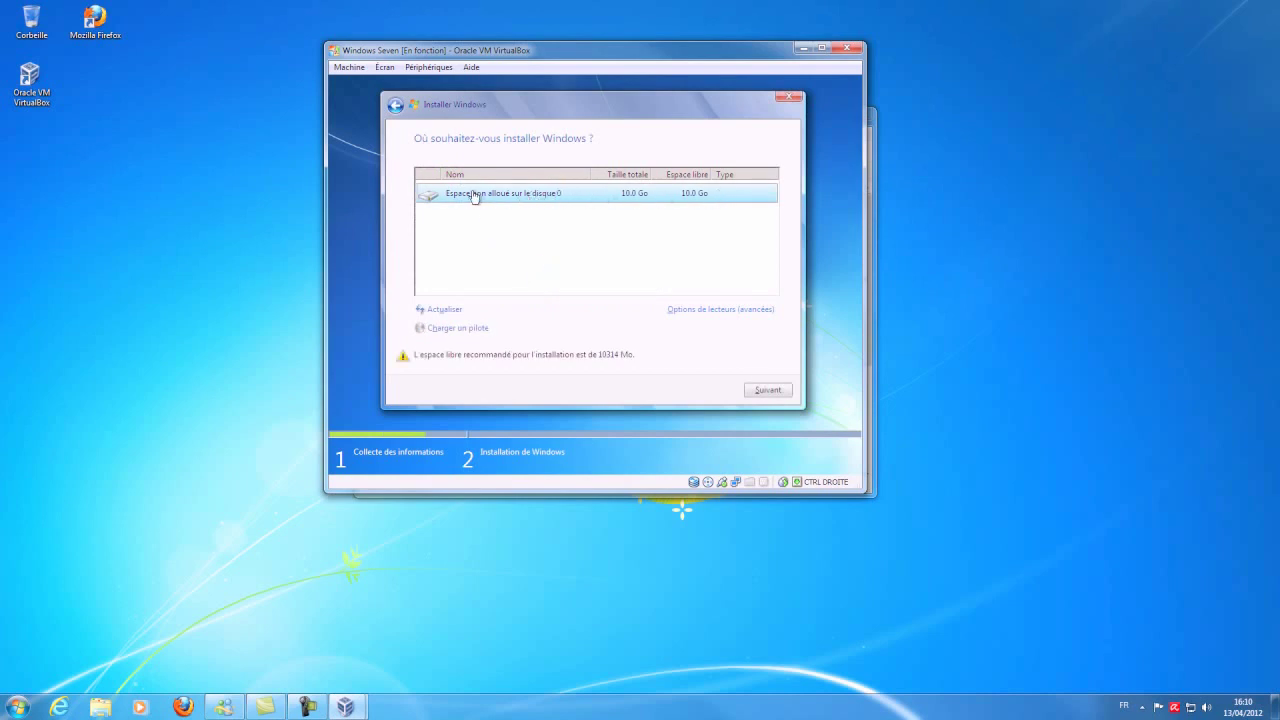
{"action": "left_click", "coordinate": [772, 392]}
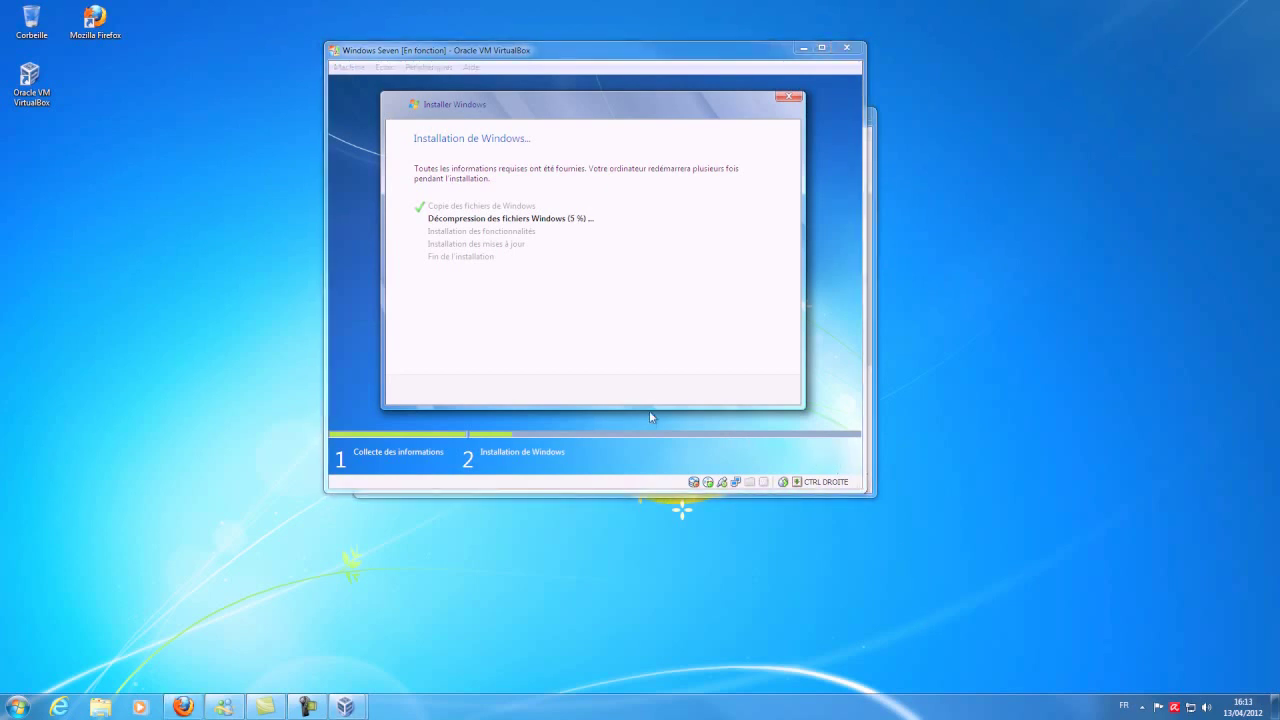
{"action": "left_click", "coordinate": [646, 348]}
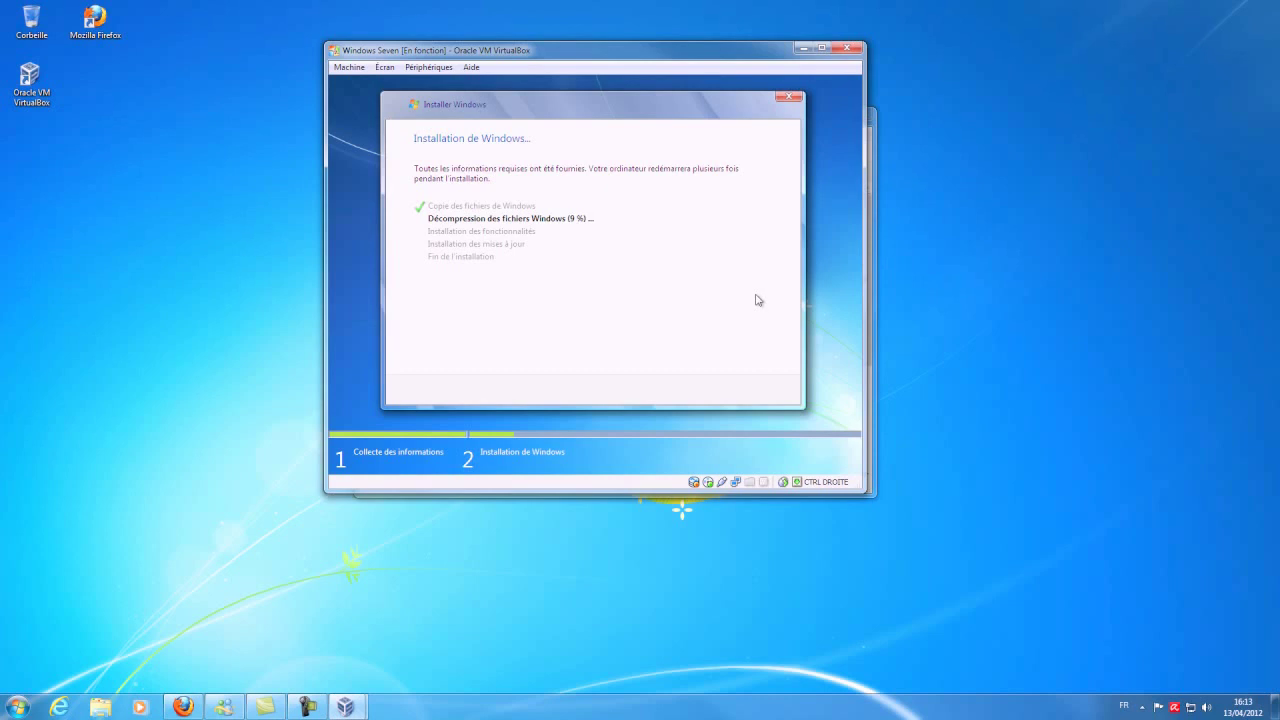
{"action": "left_click", "coordinate": [963, 602]}
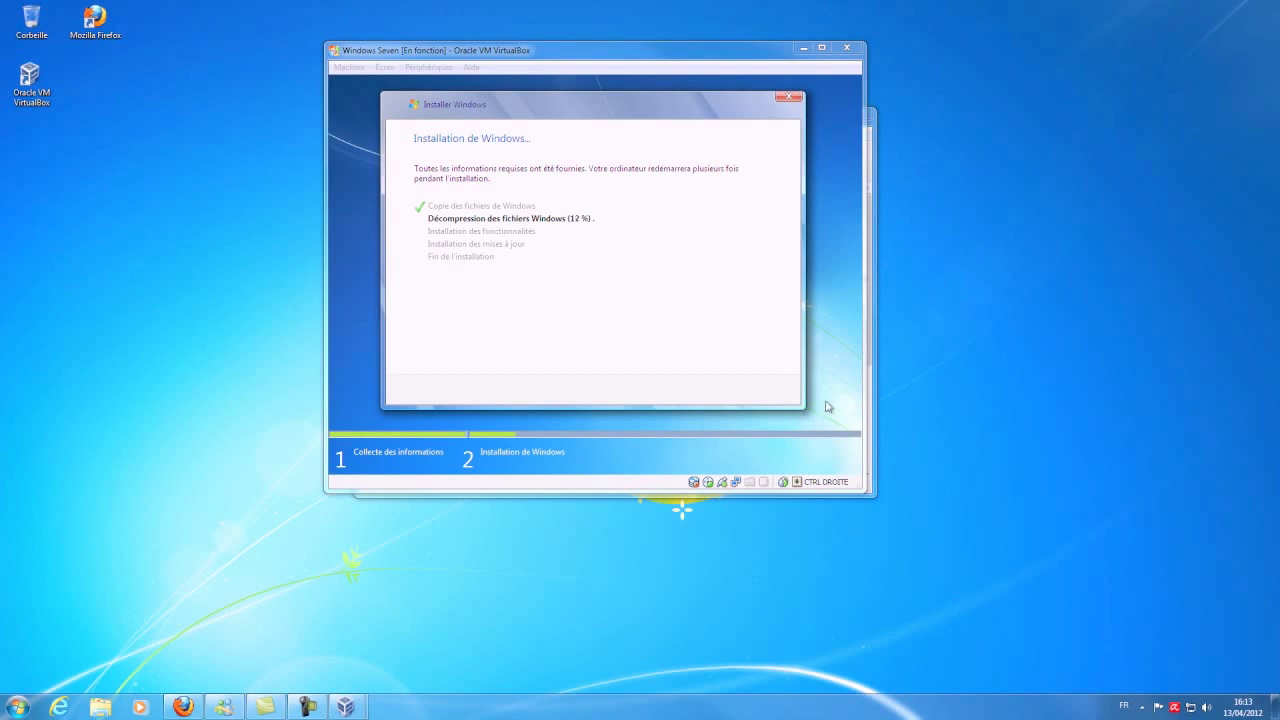
Step: Restart the virtual machine immediately to continue the Windows installation, without waiting for the countdown
{"action": "left_click", "coordinate": [829, 345]}
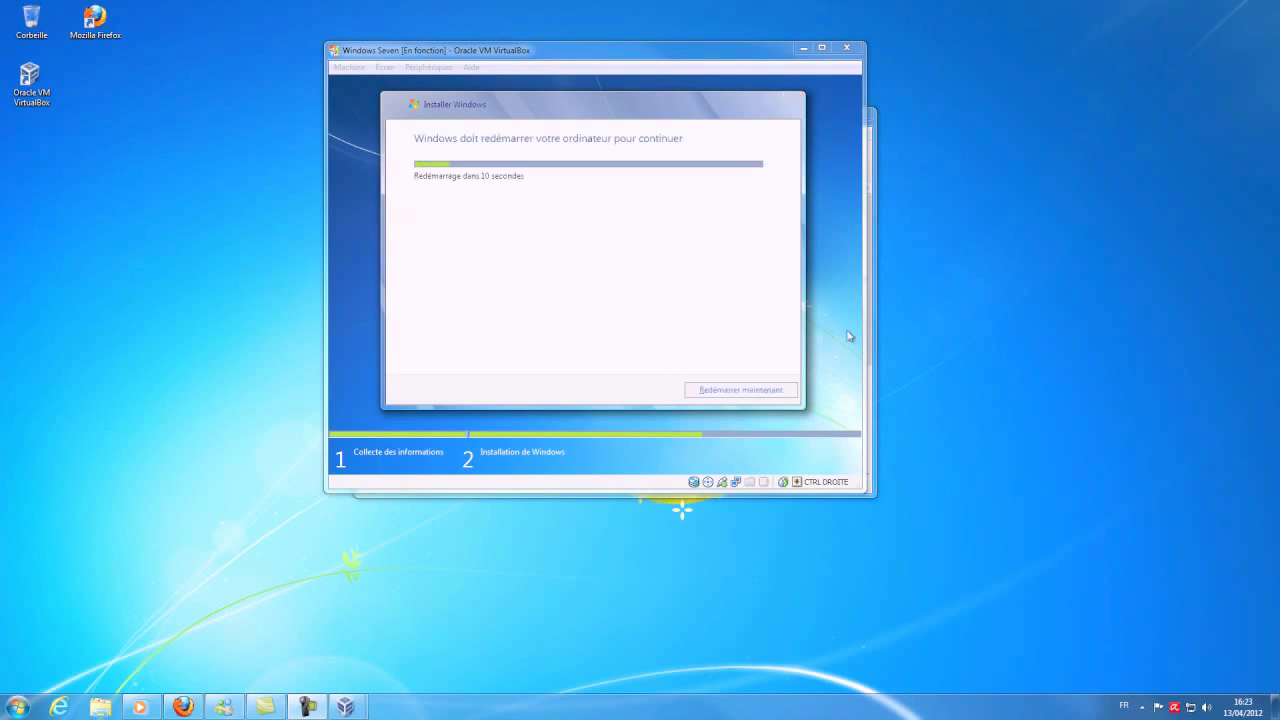
{"action": "left_click", "coordinate": [748, 397]}
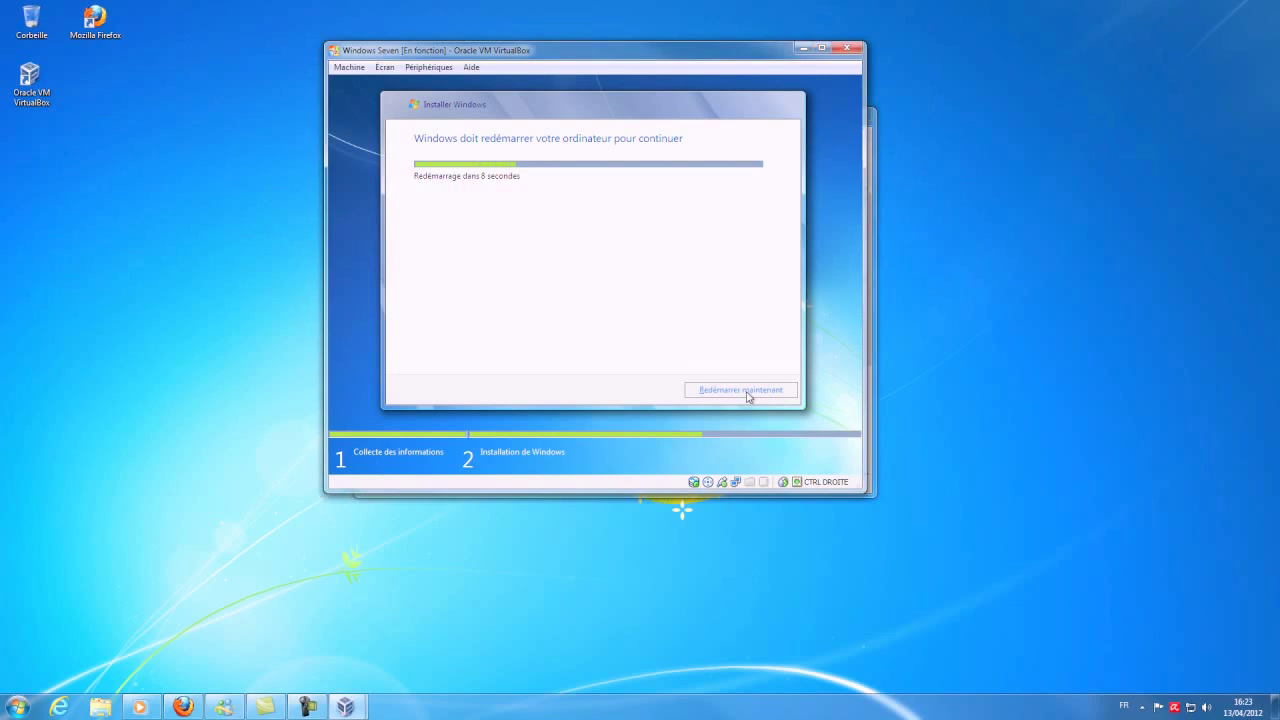
{"action": "left_click", "coordinate": [748, 397]}
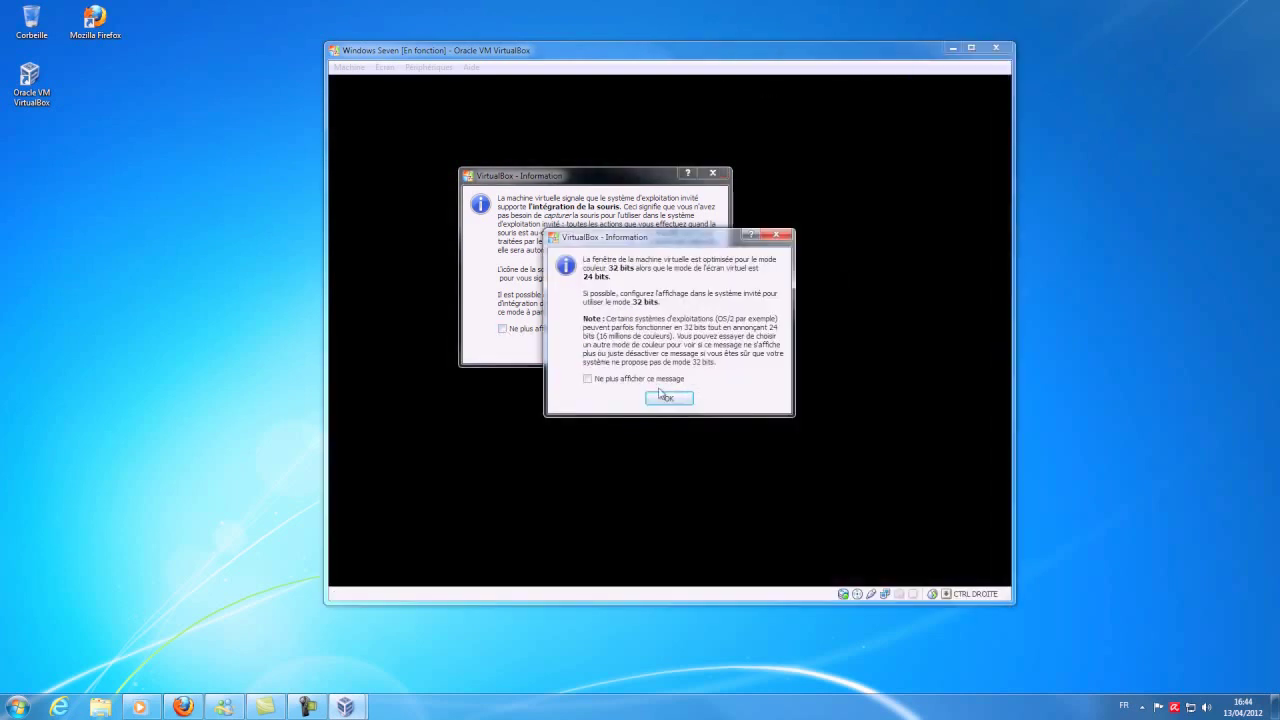
Step: Dismiss the VirtualBox colour mode and mouse integration messages while the Windows installation proceeds through its restarts
{"action": "left_click", "coordinate": [676, 399]}
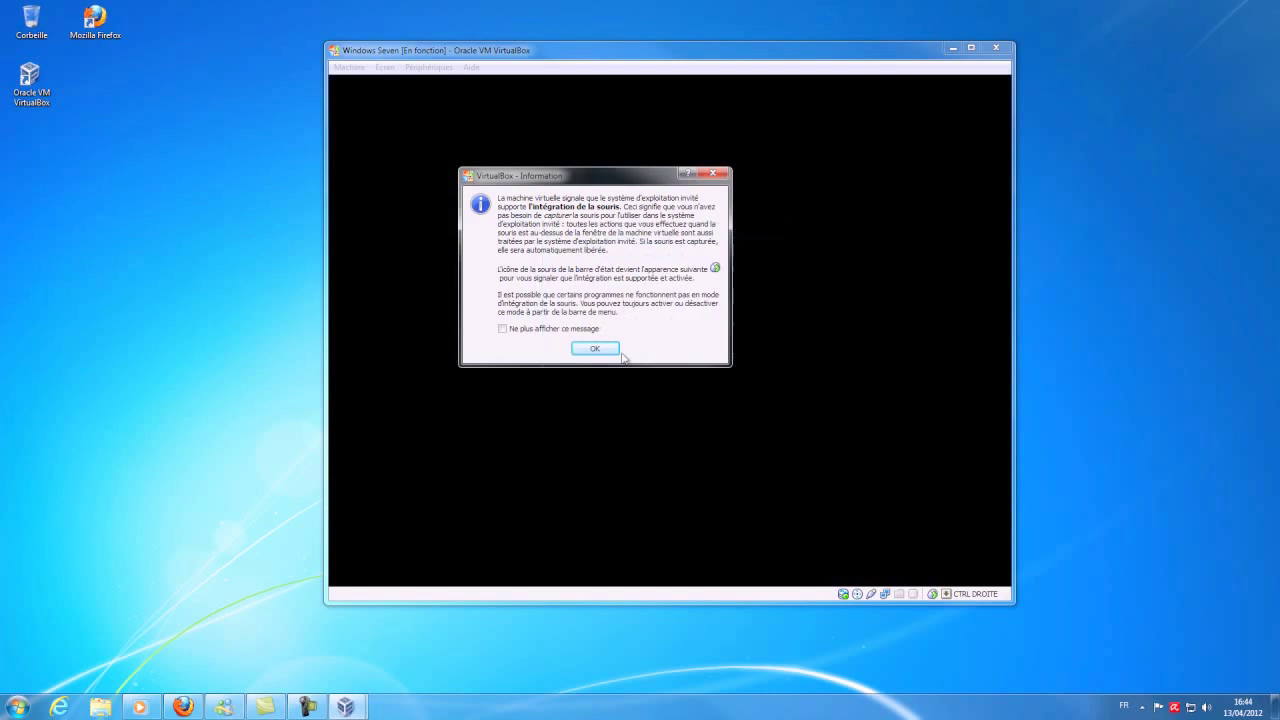
{"action": "left_click", "coordinate": [600, 349]}
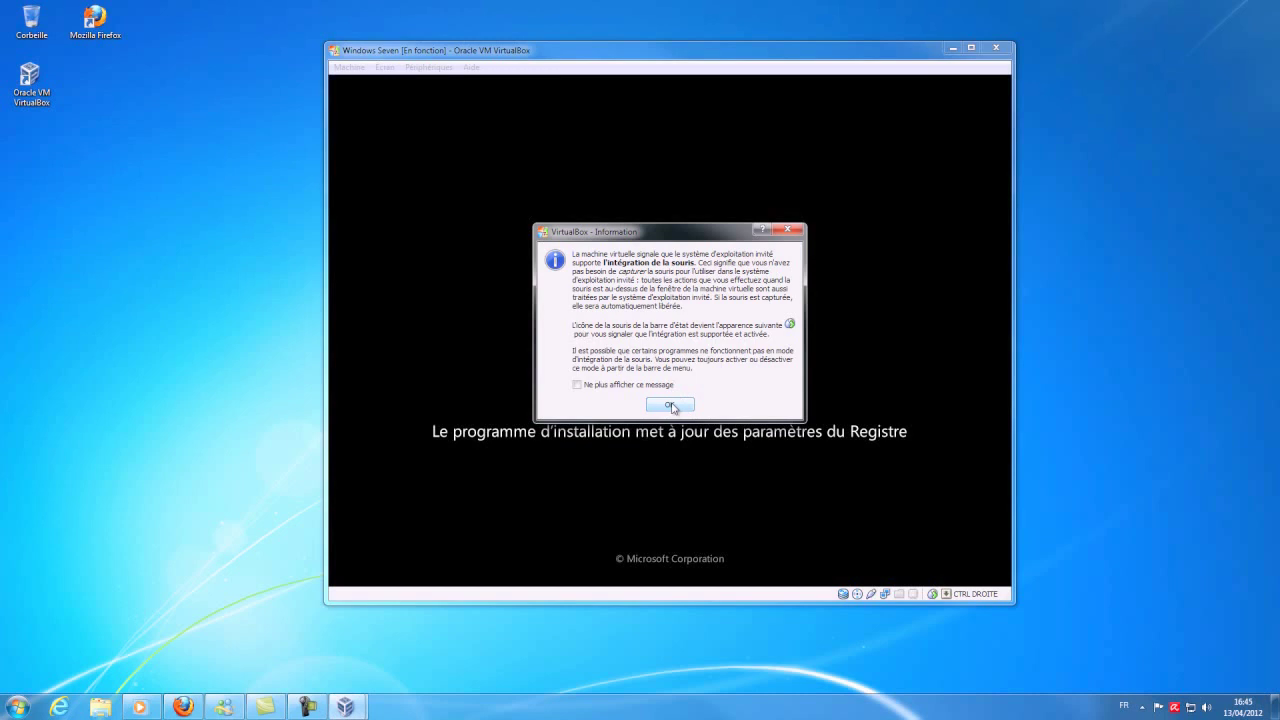
{"action": "left_click", "coordinate": [670, 405]}
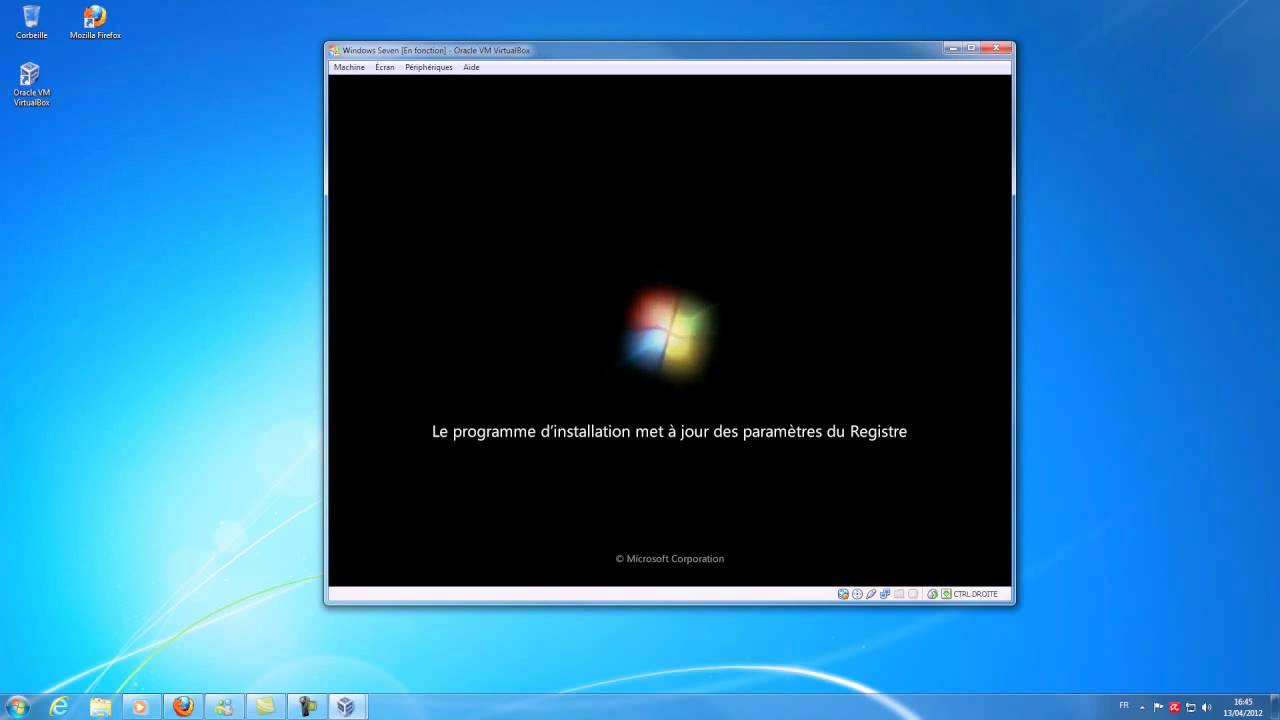
{"action": "left_click", "coordinate": [1110, 458]}
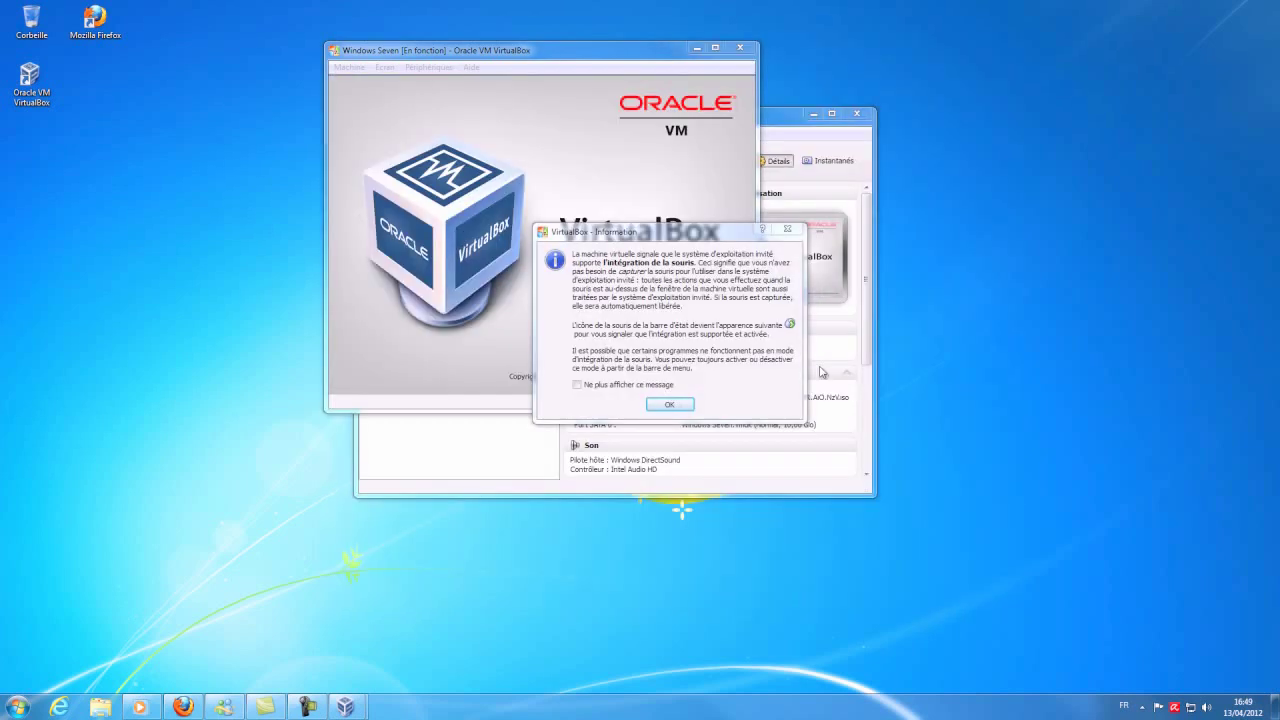
{"action": "left_click", "coordinate": [670, 404]}
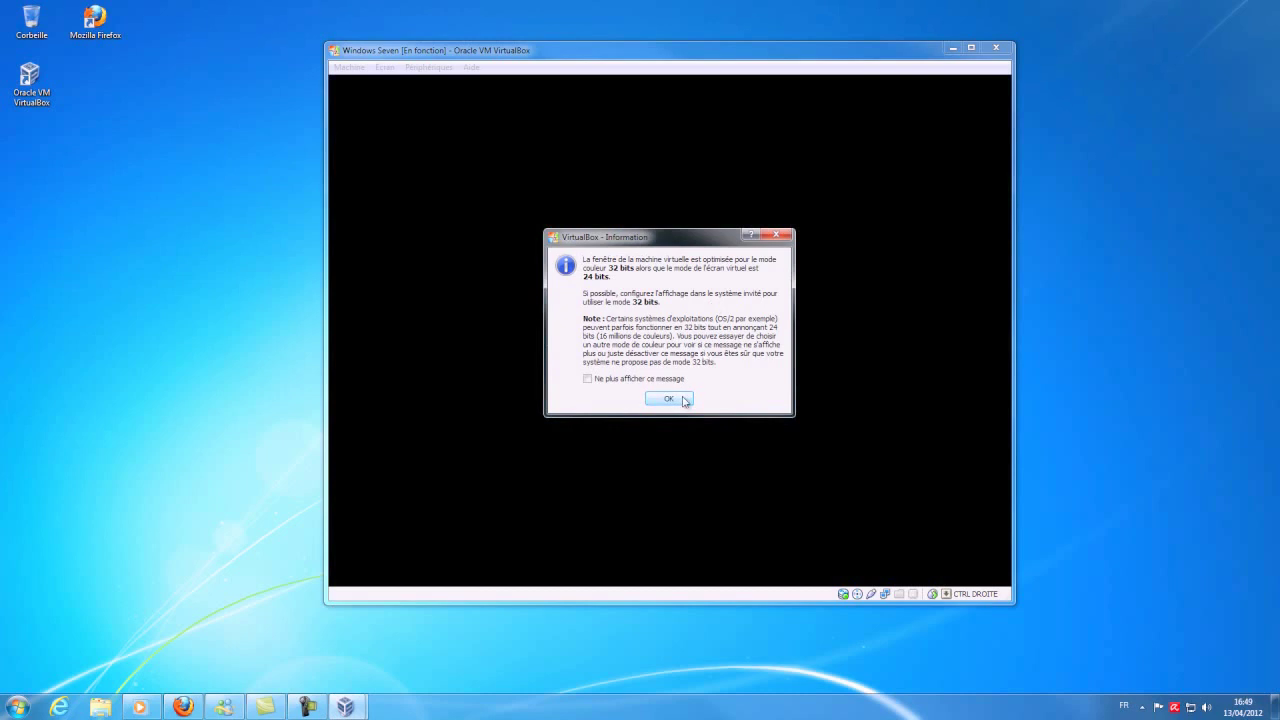
{"action": "left_click", "coordinate": [682, 401]}
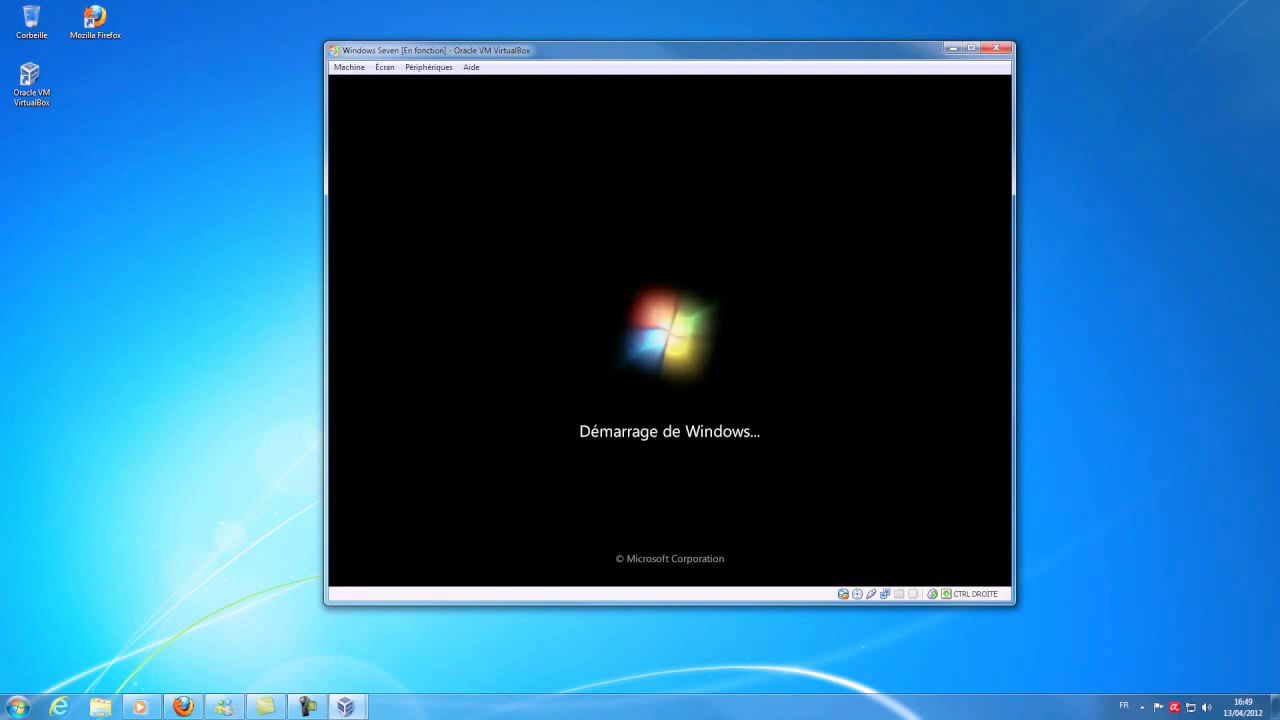
{"action": "left_click", "coordinate": [668, 404]}
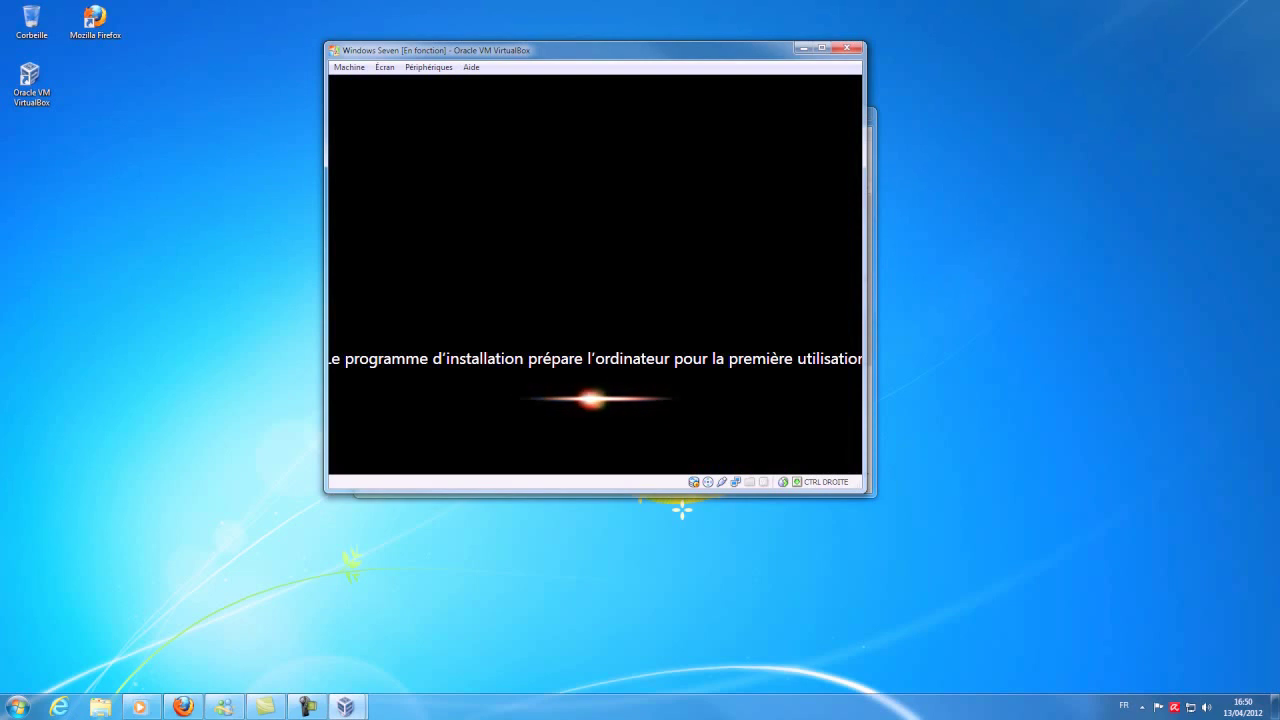
{"action": "left_click", "coordinate": [1071, 583]}
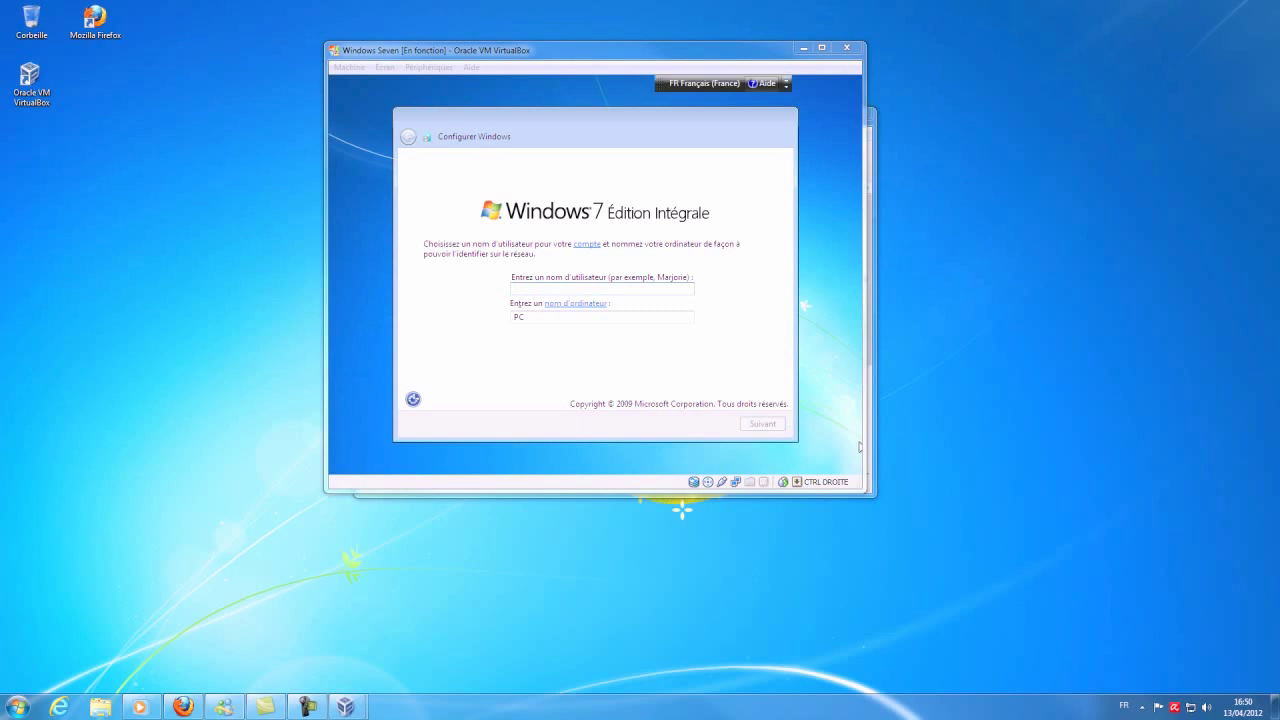
Step: Enter the user name for the Windows account, keep the suggested computer name and continue the setup
{"action": "left_click", "coordinate": [658, 288]}
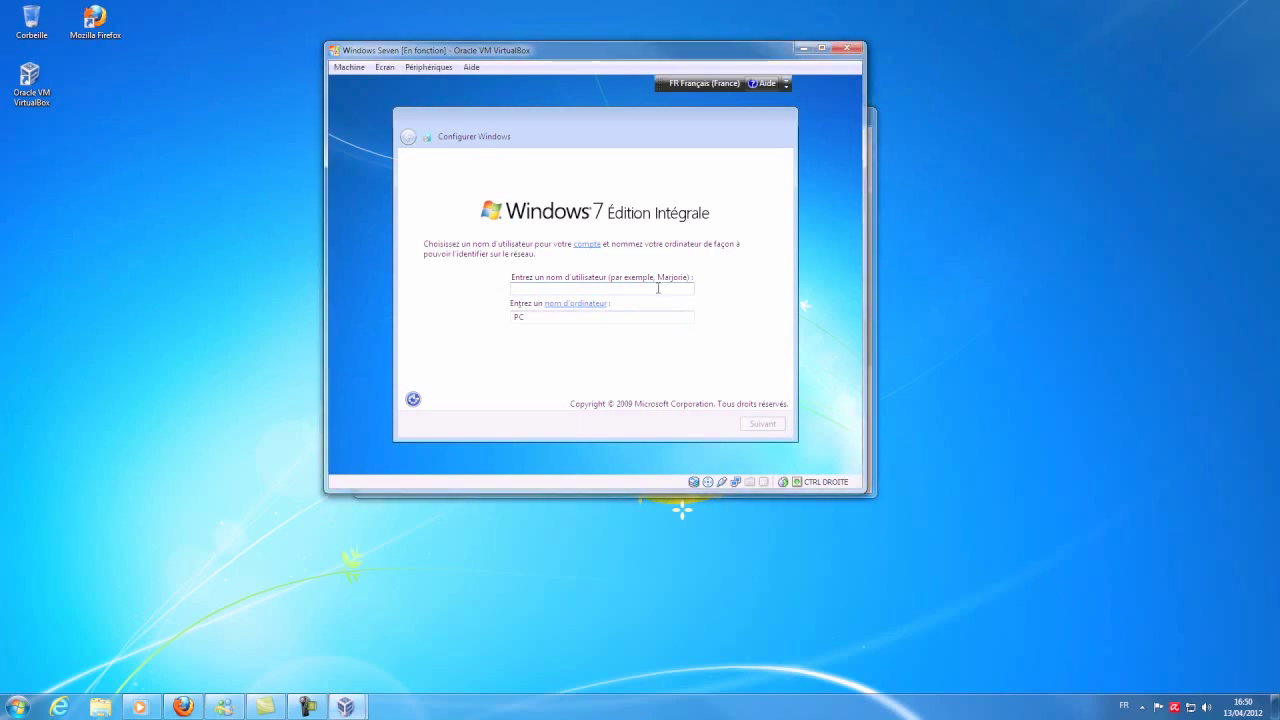
{"action": "type", "text": "Max"}
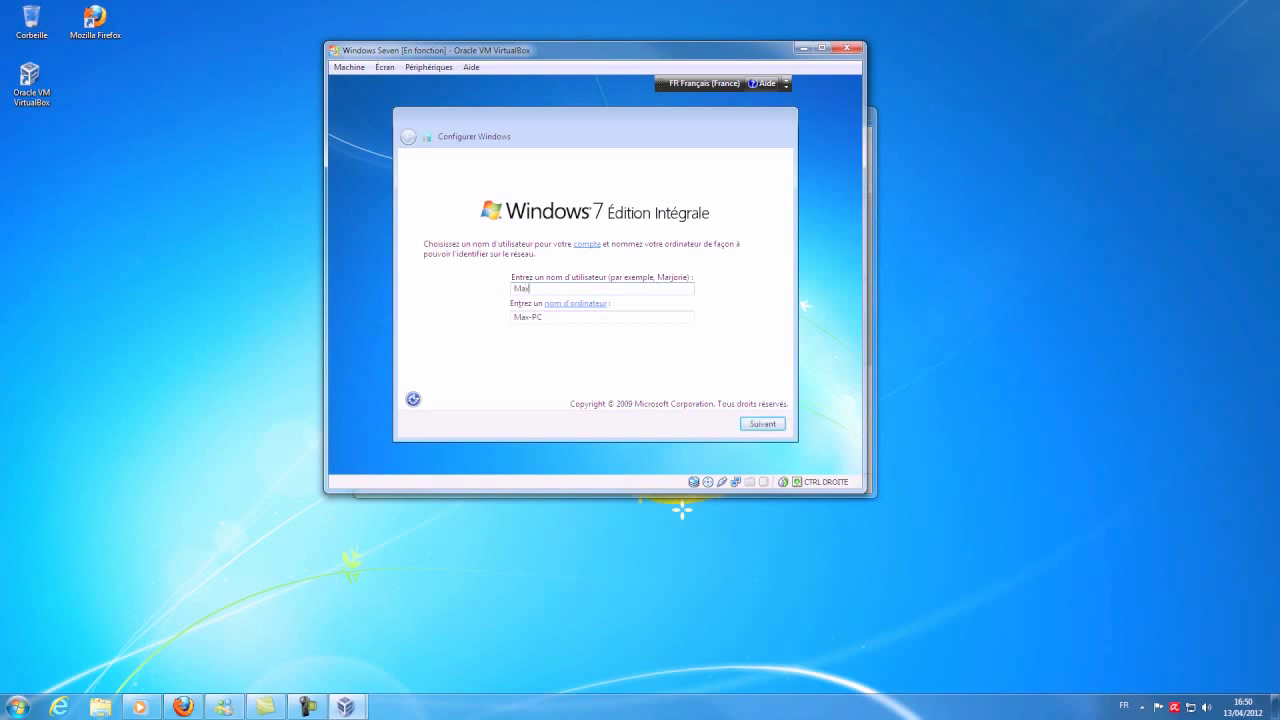
{"action": "left_click", "coordinate": [772, 426]}
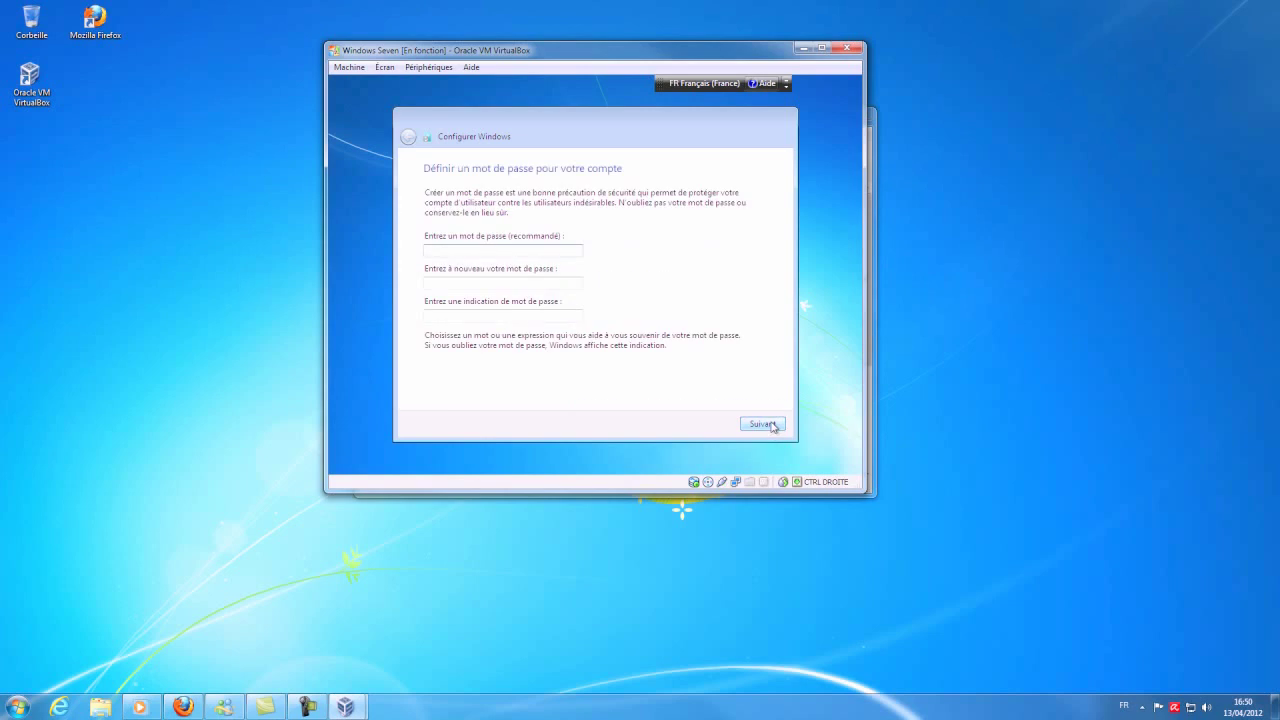
Step: Enter and repeat the account password, set the password hint to dddd and continue
{"action": "type", "text": "*****"}
{"action": "key", "text": "Tab"}
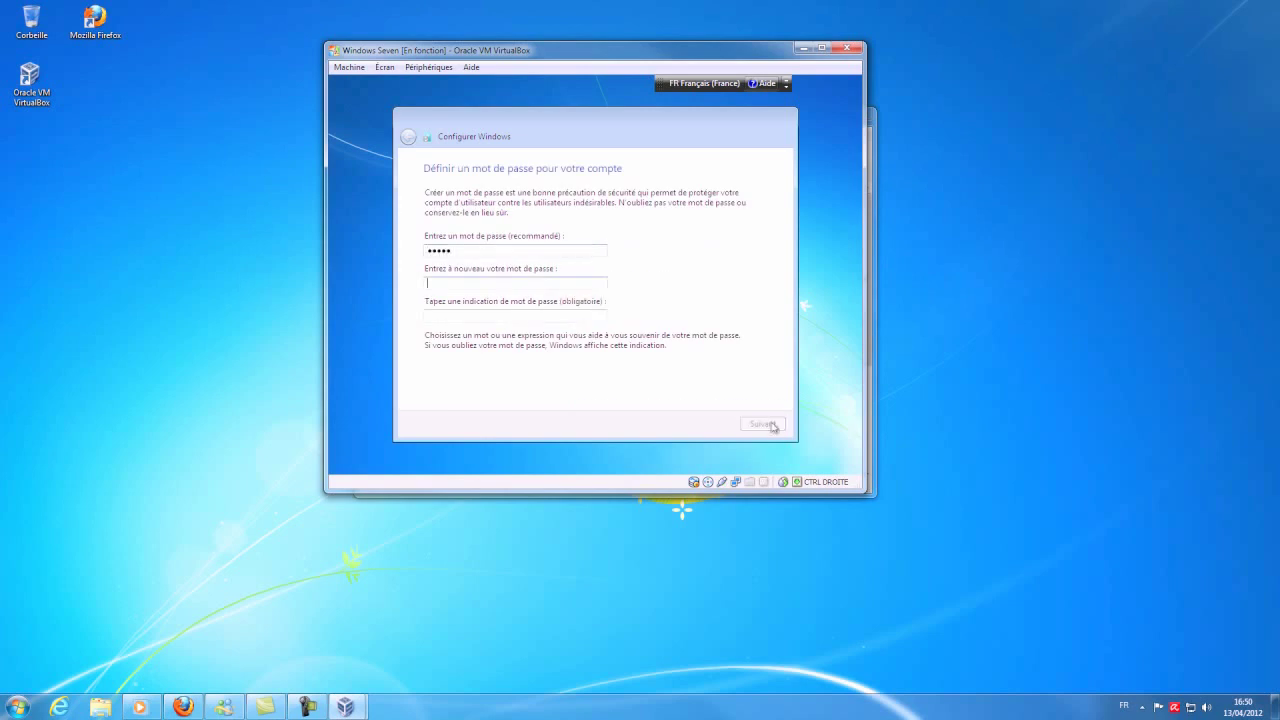
{"action": "type", "text": "*****"}
{"action": "key", "text": "Tab"}
{"action": "type", "text": "dddd"}
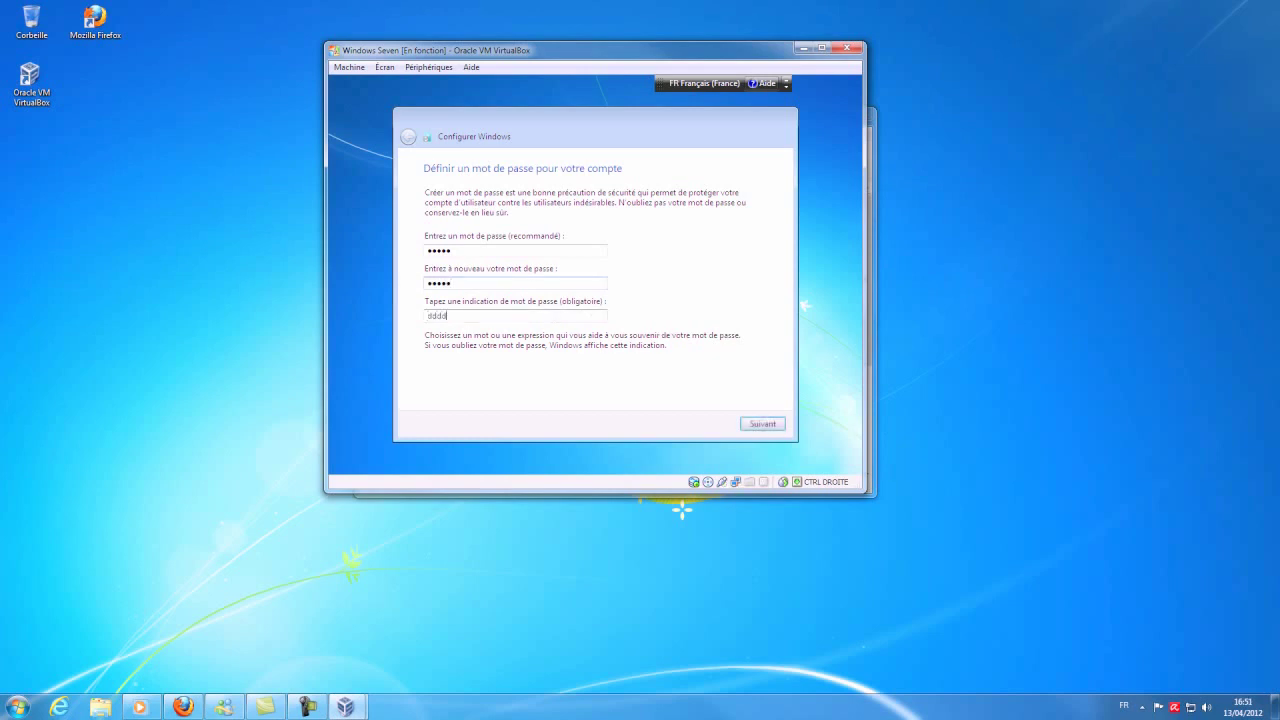
{"action": "left_click", "coordinate": [762, 424]}
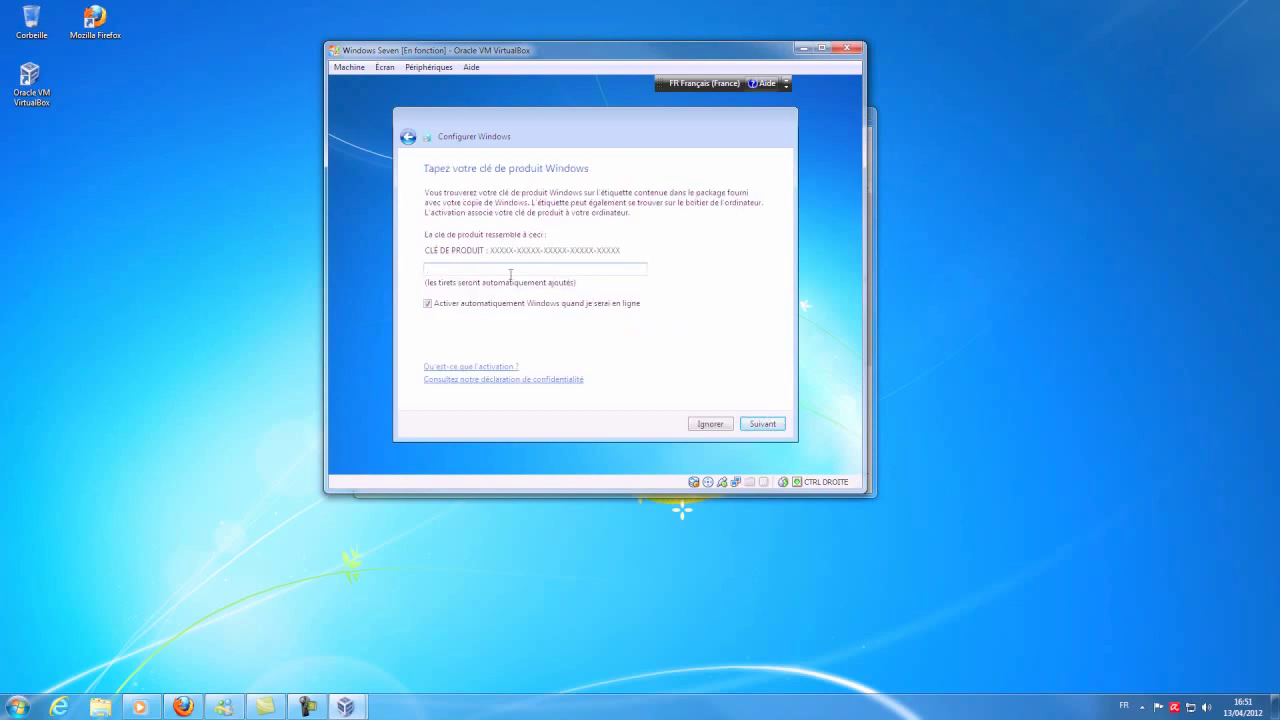
Step: Skip the Windows product key with automatic activation turned off, and use the recommended protection and update settings
{"action": "left_click", "coordinate": [428, 304]}
{"action": "left_click", "coordinate": [710, 424]}
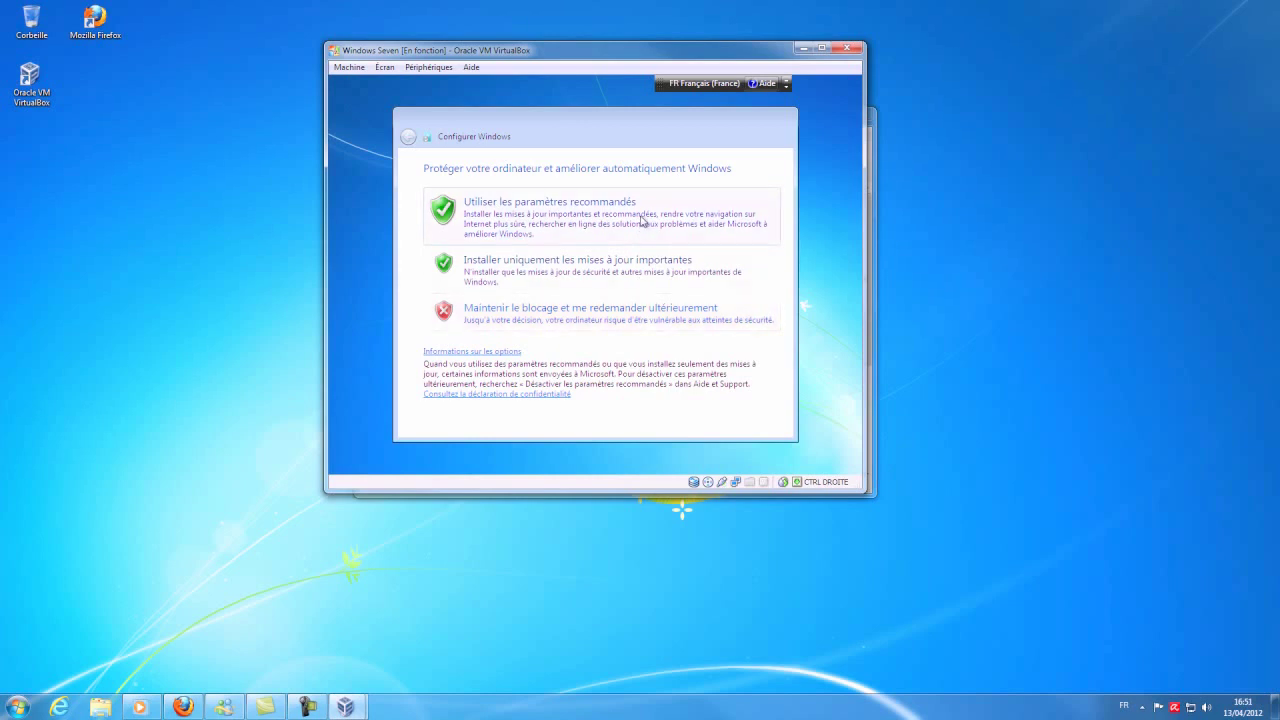
{"action": "left_click", "coordinate": [686, 244]}
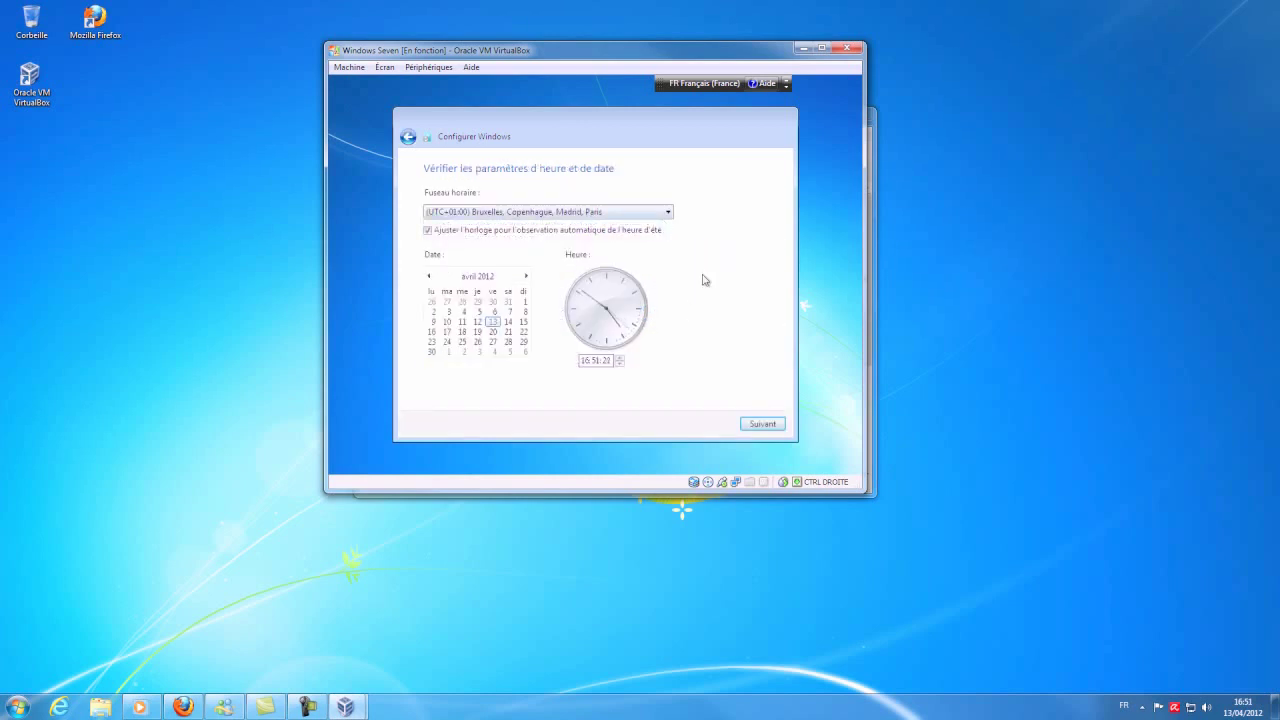
Step: Accept the (UTC+01:00) Brussels, Copenhagen, Madrid, Paris time zone and date settings, and choose the home network location
{"action": "left_click", "coordinate": [762, 424]}
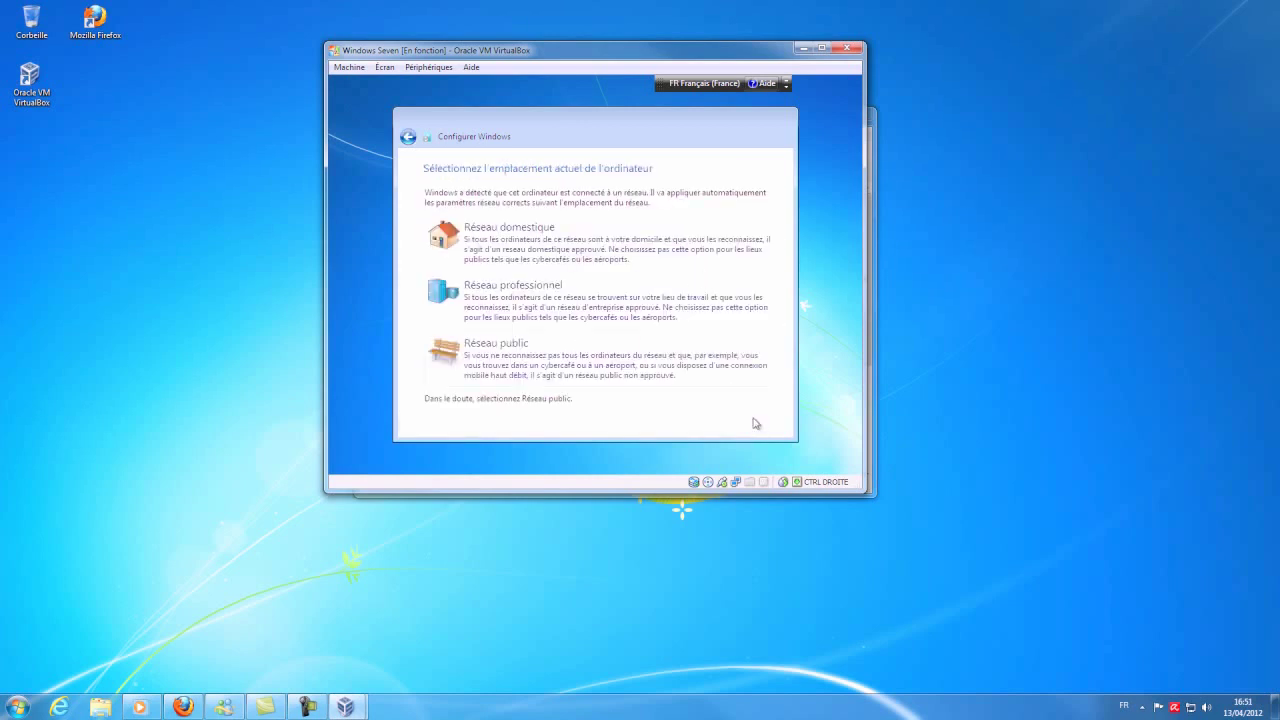
{"action": "left_click", "coordinate": [605, 243]}
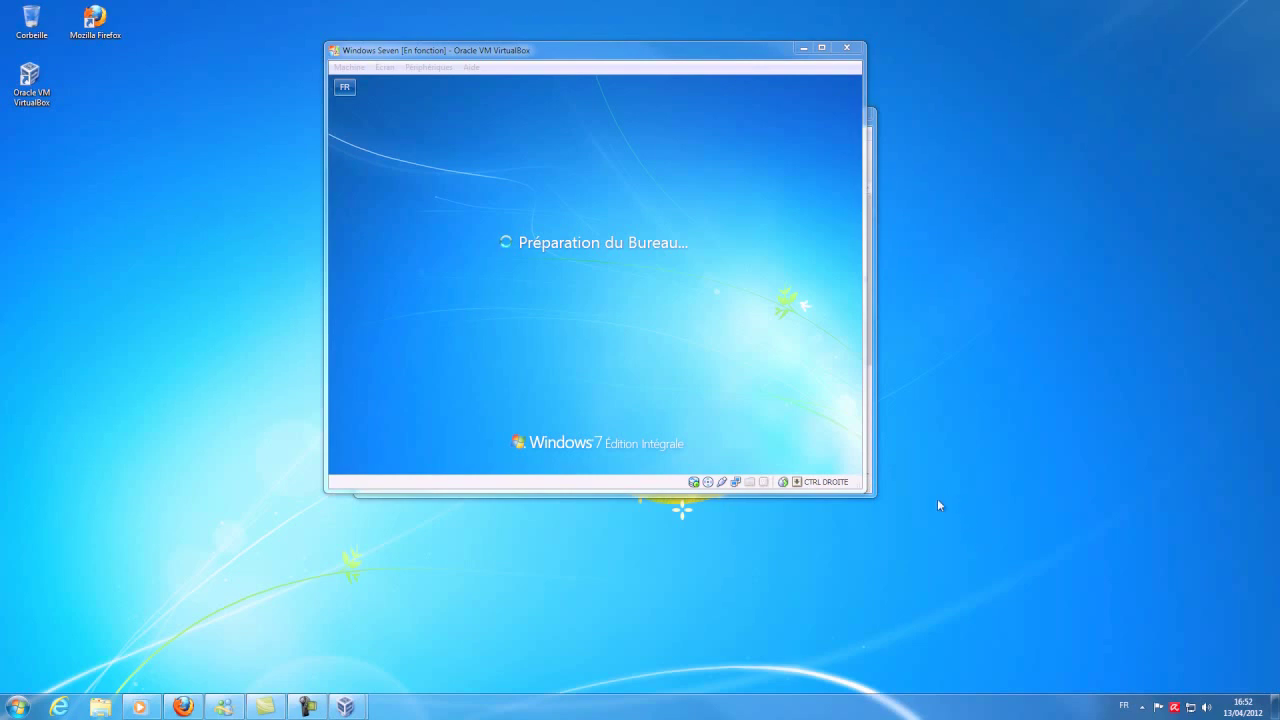
Step: Enlarge the virtual machine window and try it maximised before restoring it to the enlarged size
{"action": "left_click_drag", "start_coordinate": [860, 489], "coordinate": [1032, 629]}
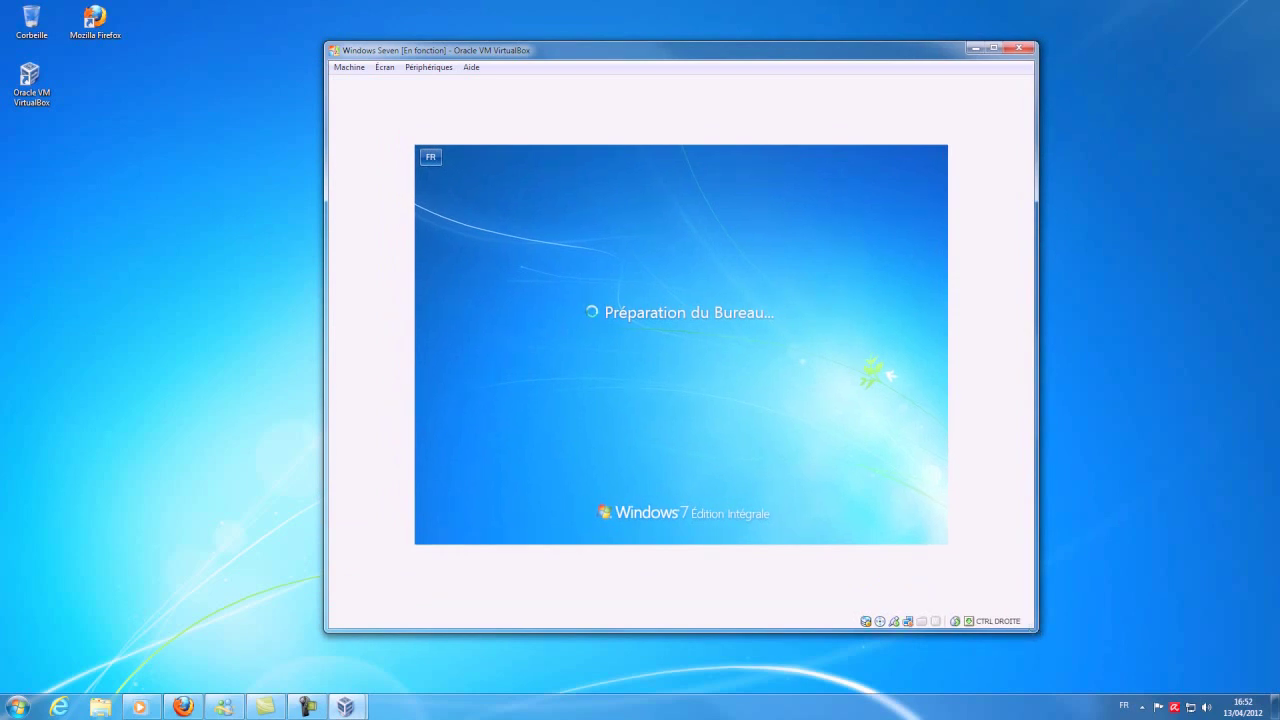
{"action": "left_click", "coordinate": [993, 49]}
{"action": "left_click", "coordinate": [1237, 5]}
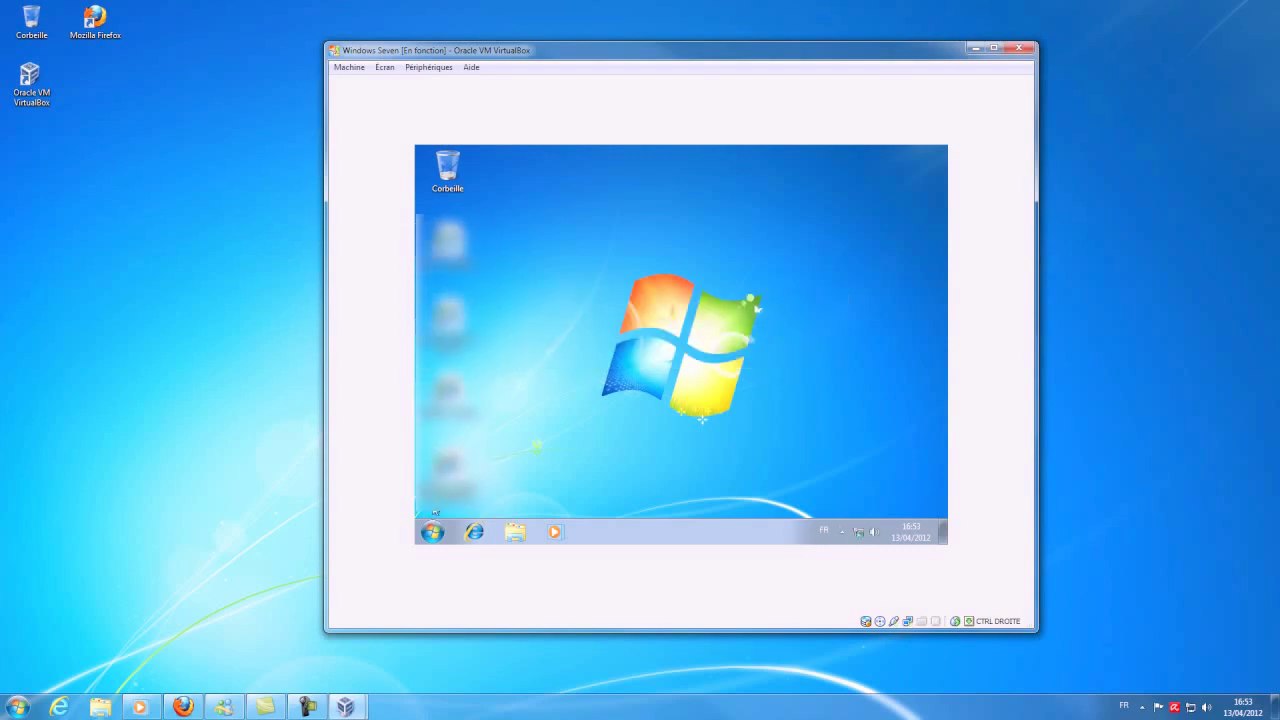
Step: Send the extra icons on the guest desktop to the Recycle Bin
{"action": "left_click", "coordinate": [683, 381]}
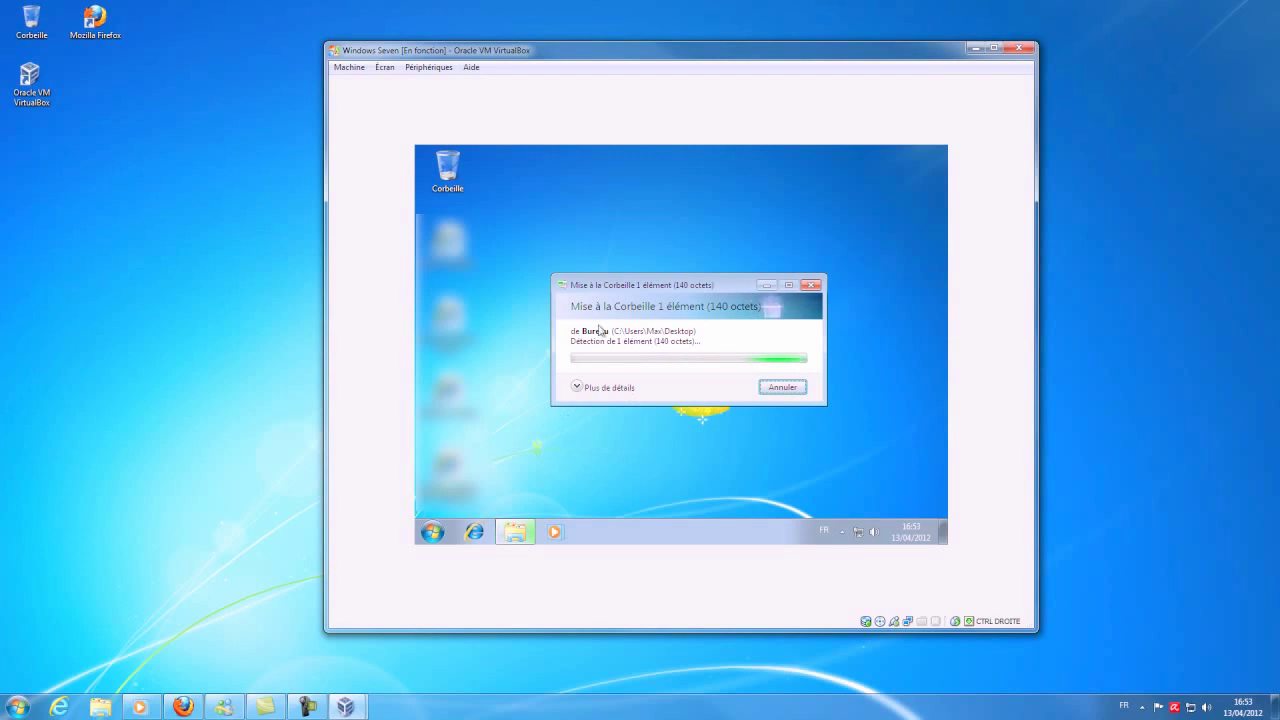
{"action": "left_click_drag", "start_coordinate": [626, 287], "coordinate": [498, 296]}
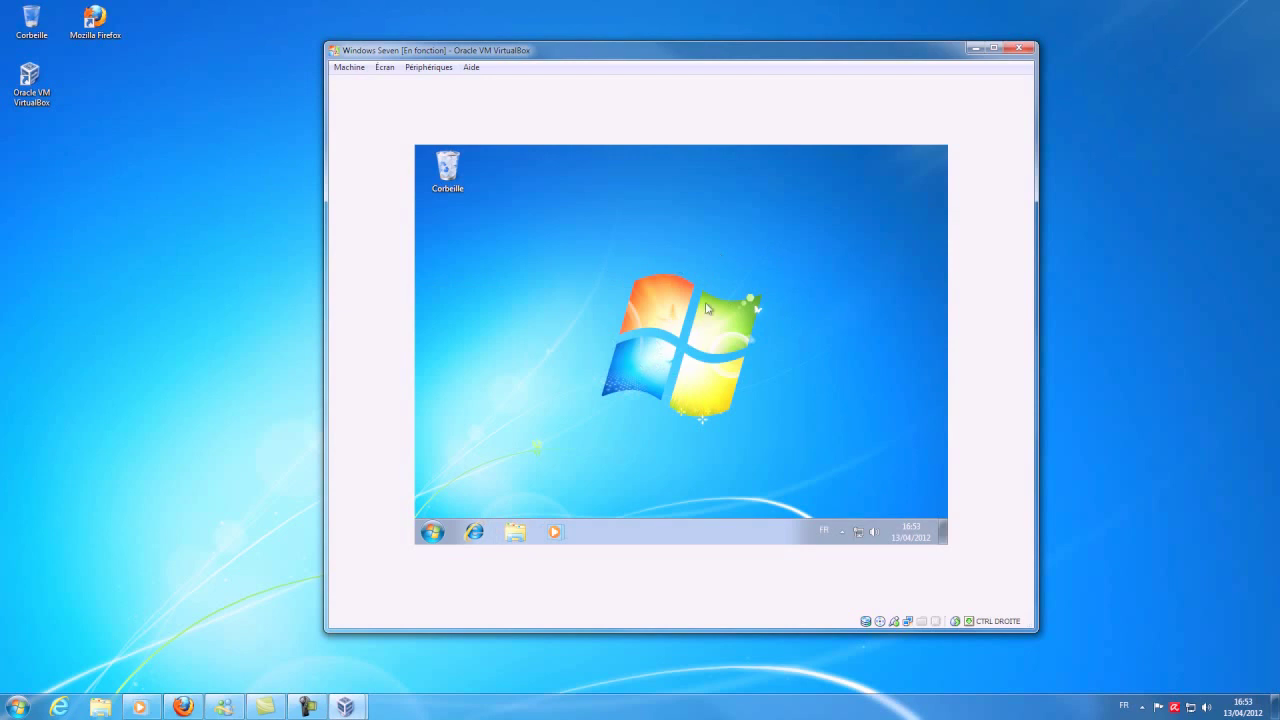
Step: Maximise the virtual machine window and start the VirtualBox Guest Additions installation for the guest
{"action": "left_click", "coordinate": [993, 47]}
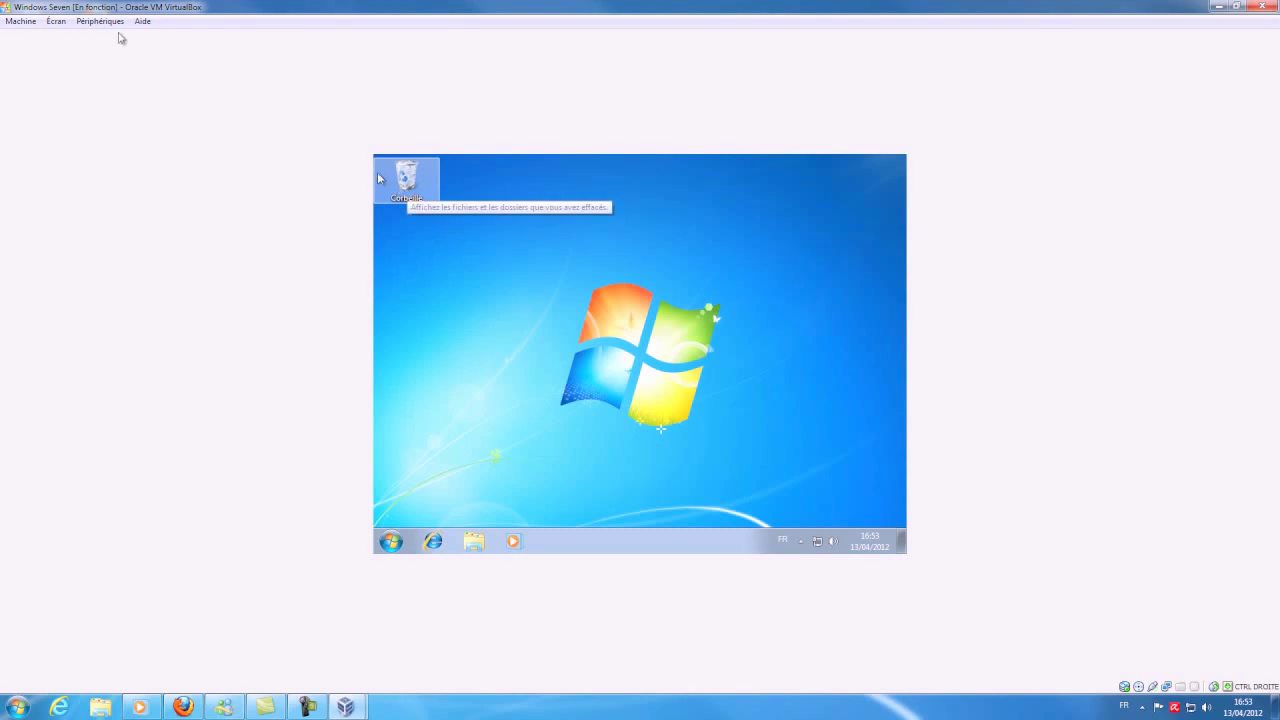
{"action": "left_click", "coordinate": [106, 22]}
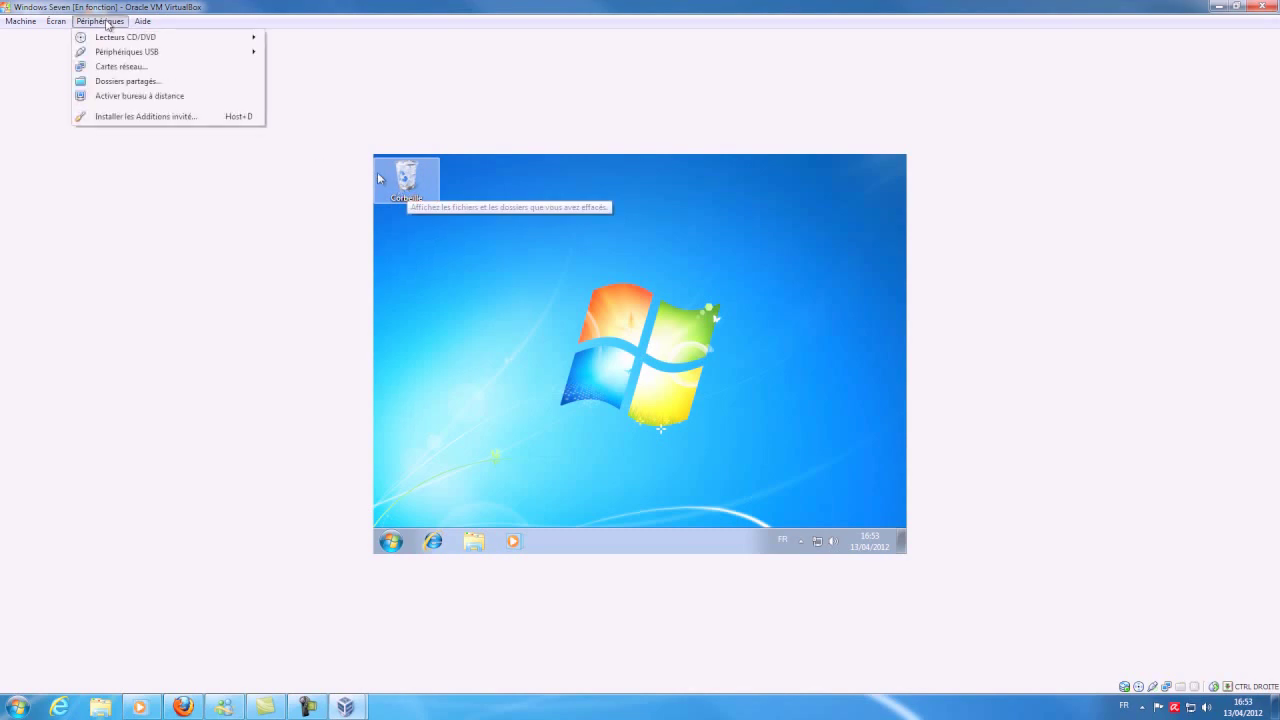
{"action": "left_click", "coordinate": [120, 118]}
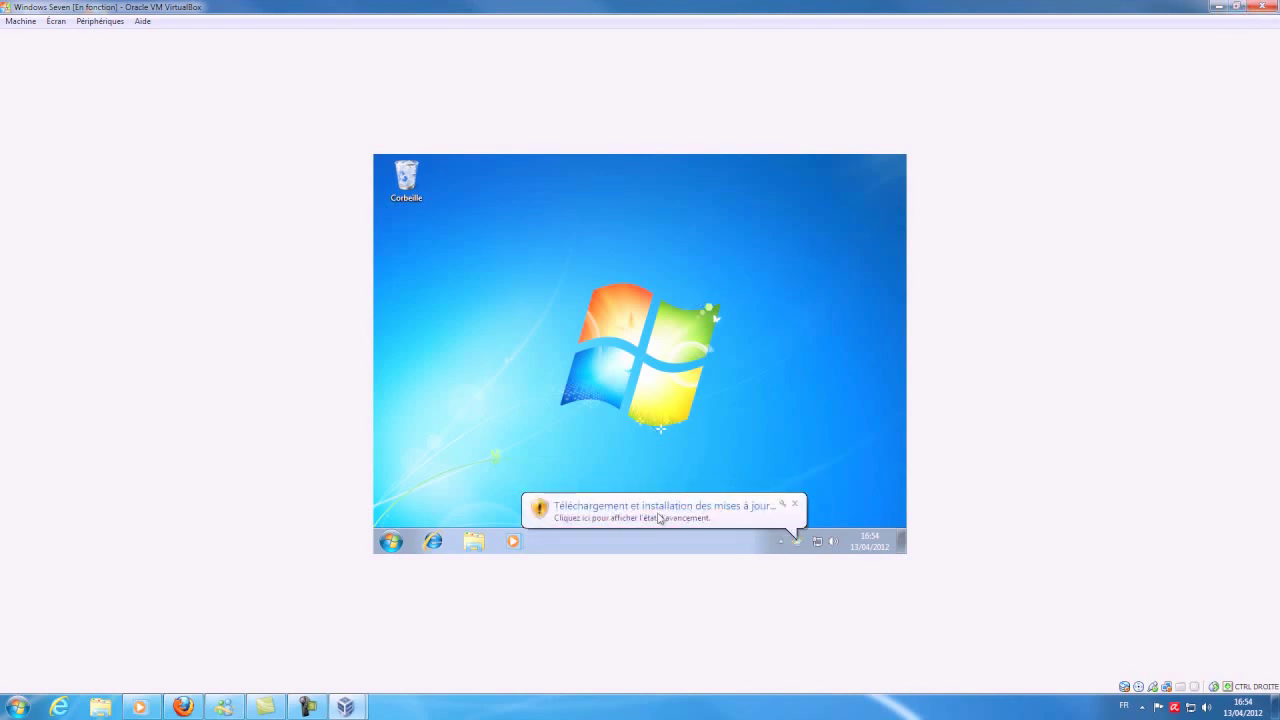
Step: Dismiss the update notification, check the download progress in the guest's Windows Update and close its window
{"action": "left_click", "coordinate": [796, 506]}
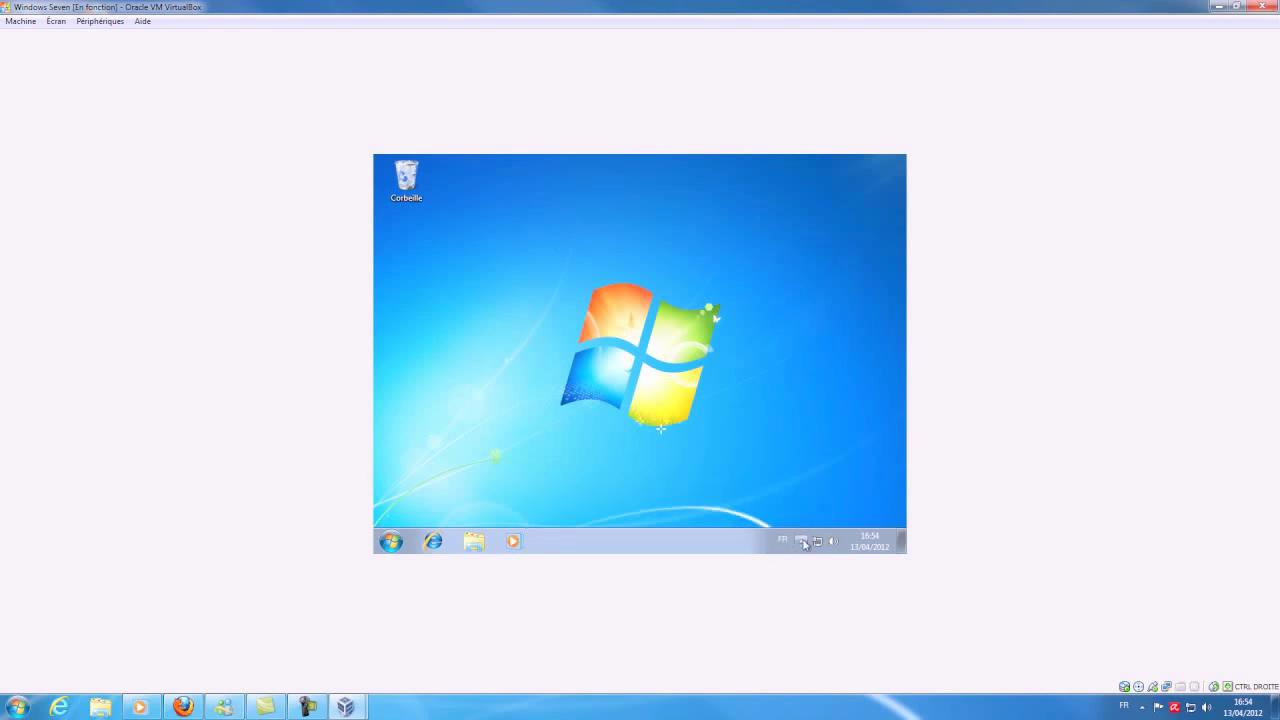
{"action": "left_click", "coordinate": [803, 541]}
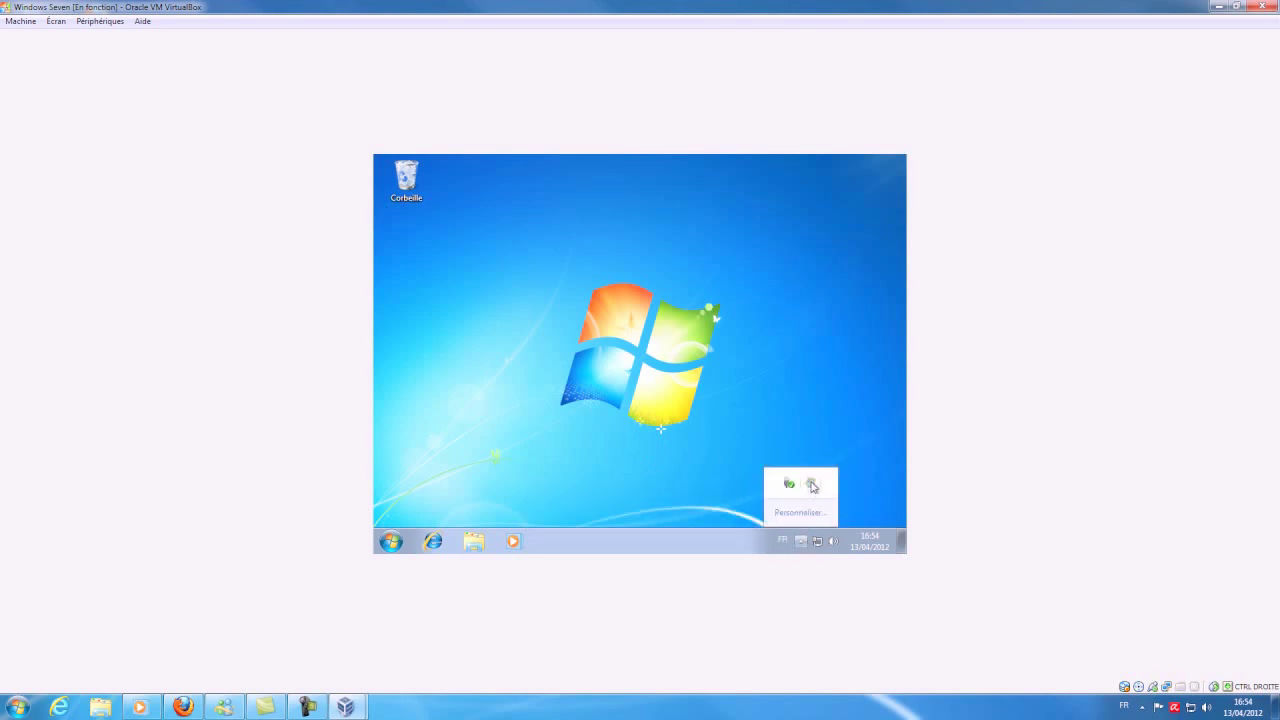
{"action": "left_click", "coordinate": [812, 485]}
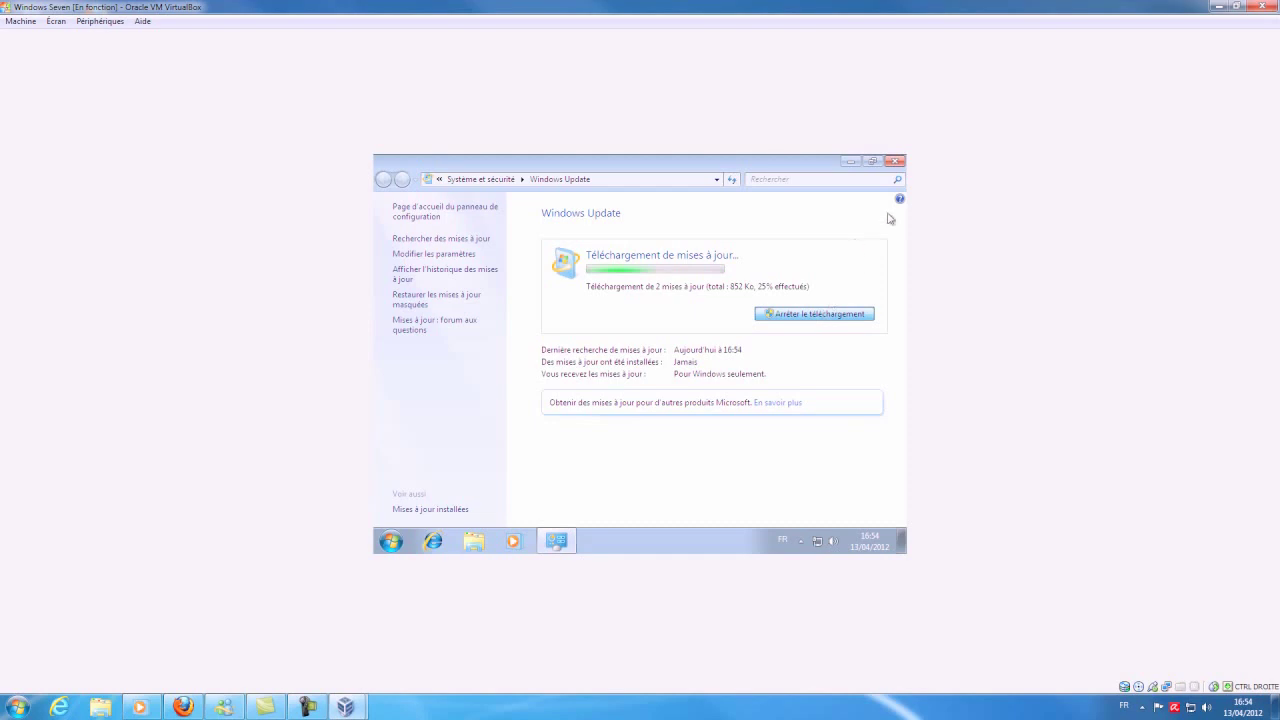
{"action": "left_click", "coordinate": [897, 163]}
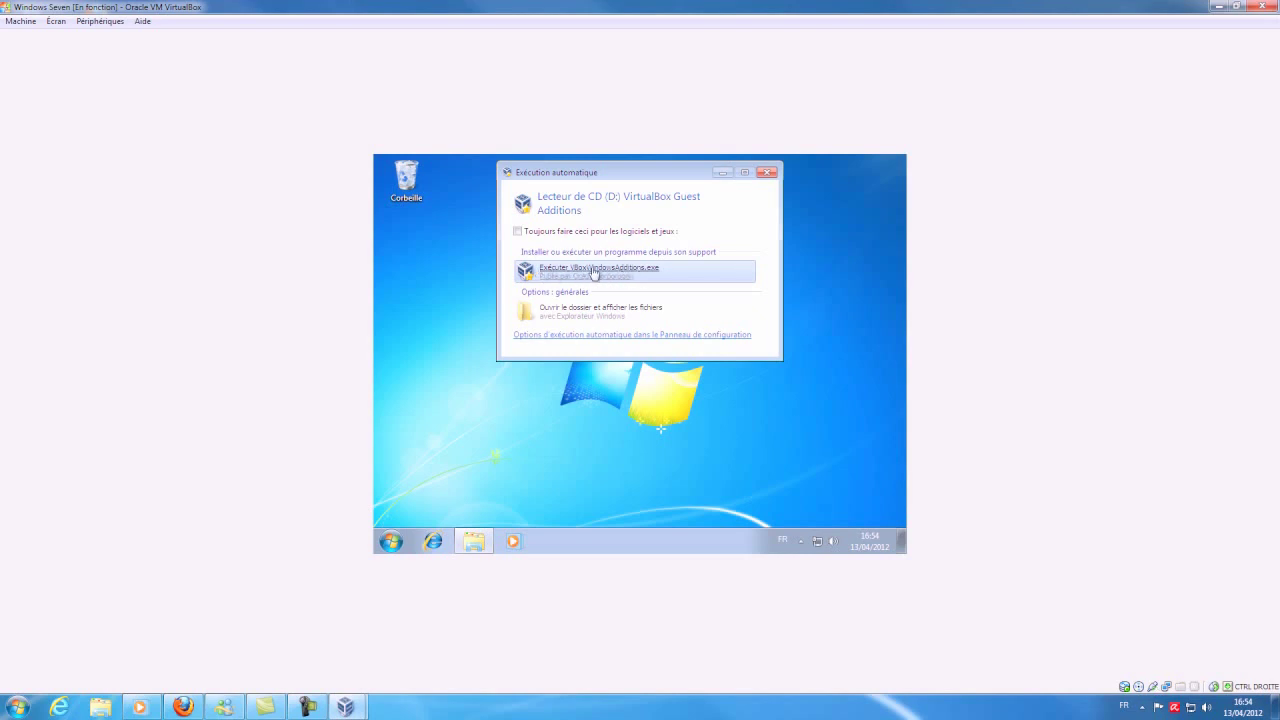
Step: Run VBoxWindowsAdditions.exe, authorise it and start installing Guest Additions 4.1.8 with the default folder and components
{"action": "left_click", "coordinate": [594, 271]}
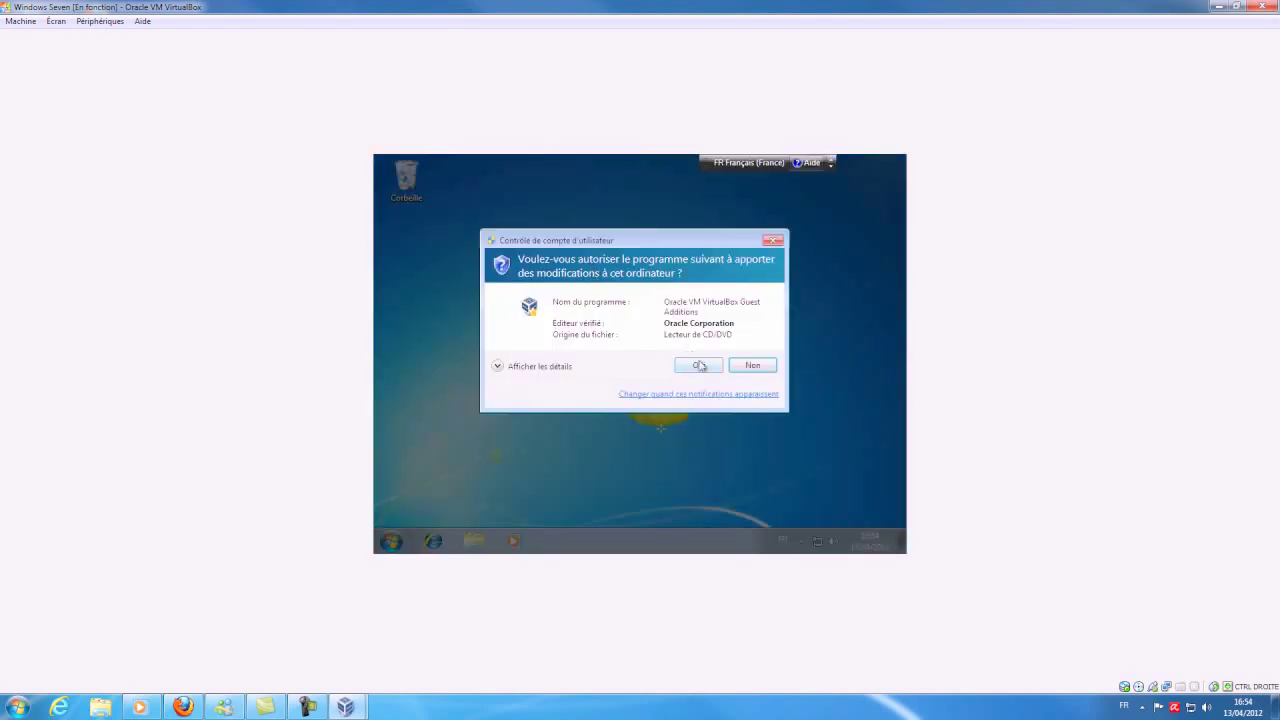
{"action": "left_click", "coordinate": [699, 364]}
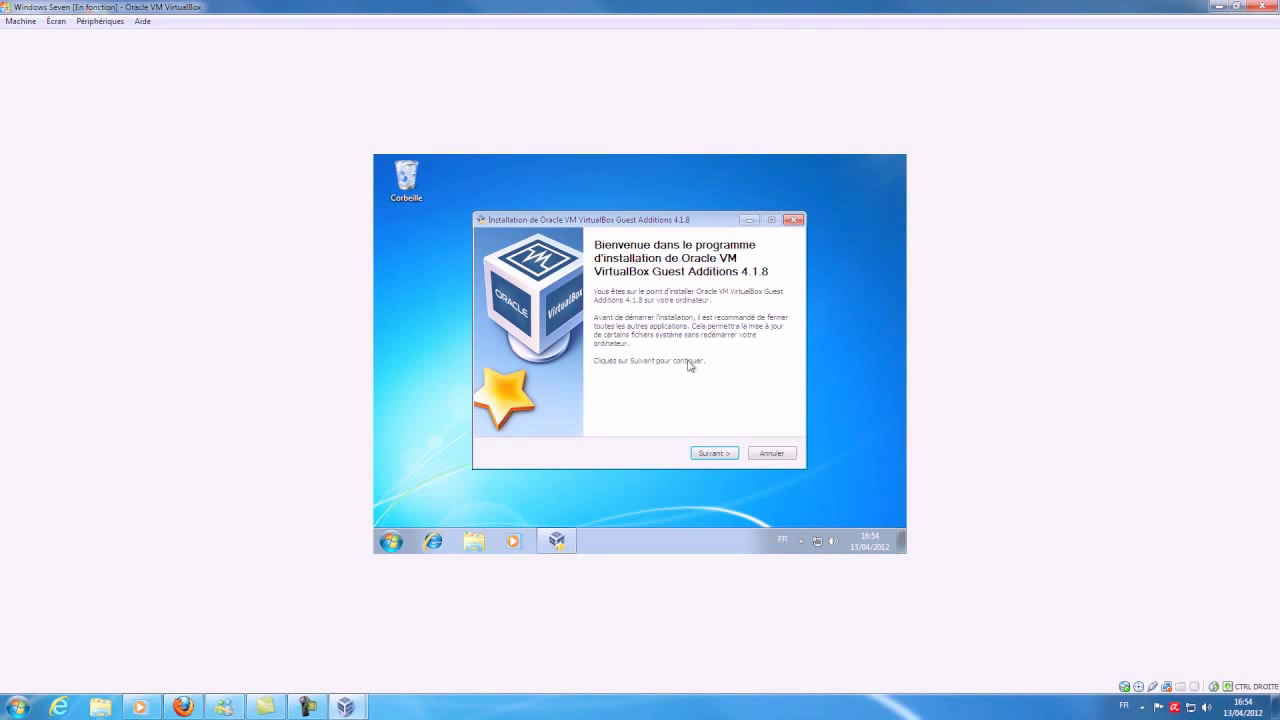
{"action": "left_click", "coordinate": [715, 454]}
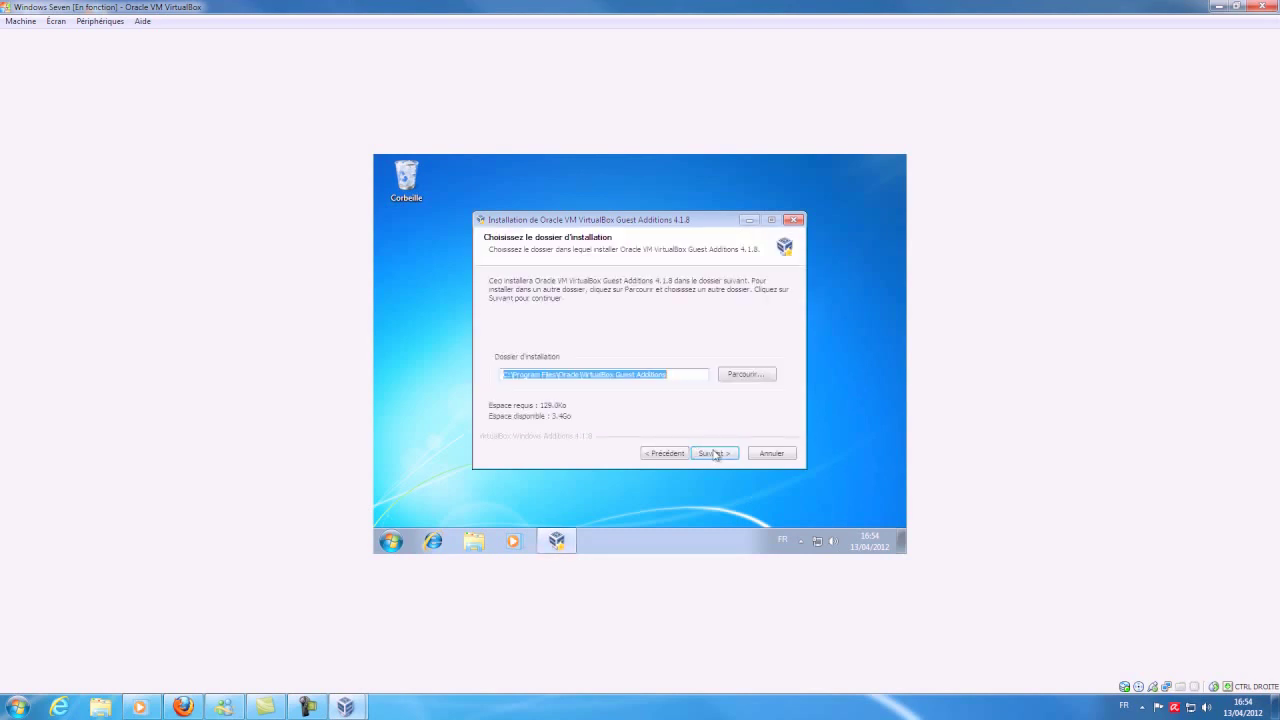
{"action": "left_click", "coordinate": [715, 454]}
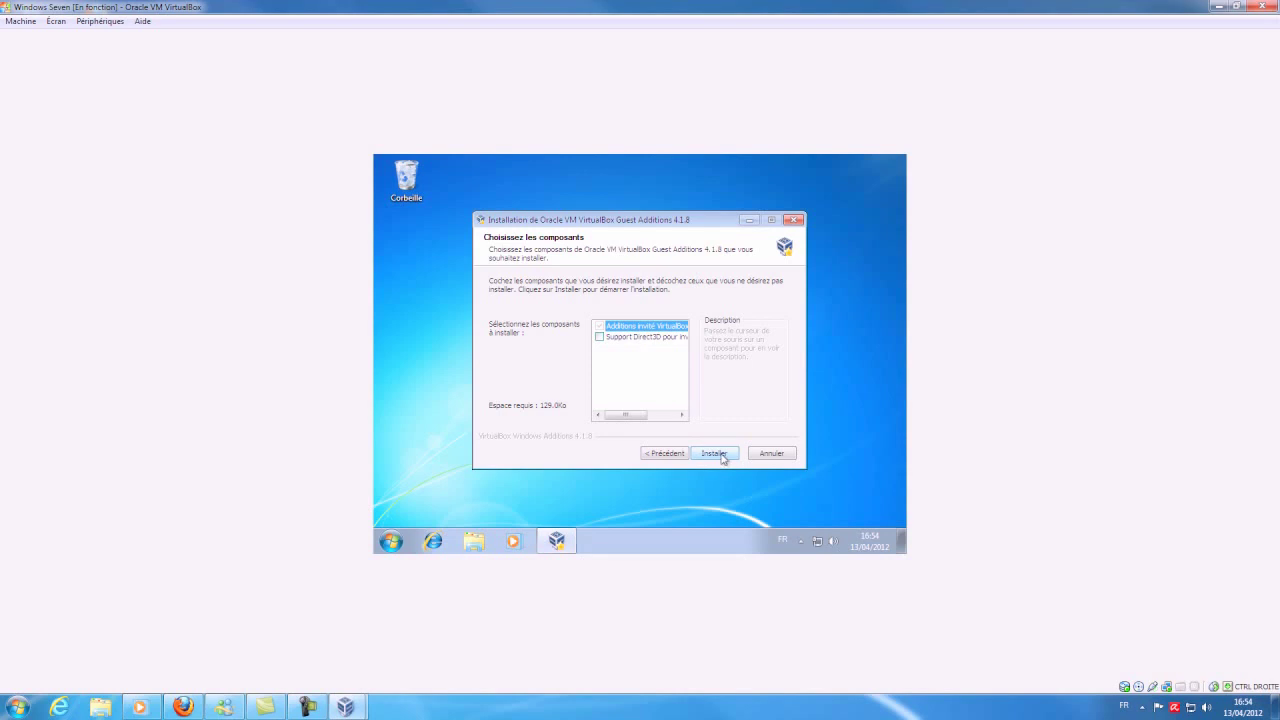
{"action": "left_click", "coordinate": [720, 456]}
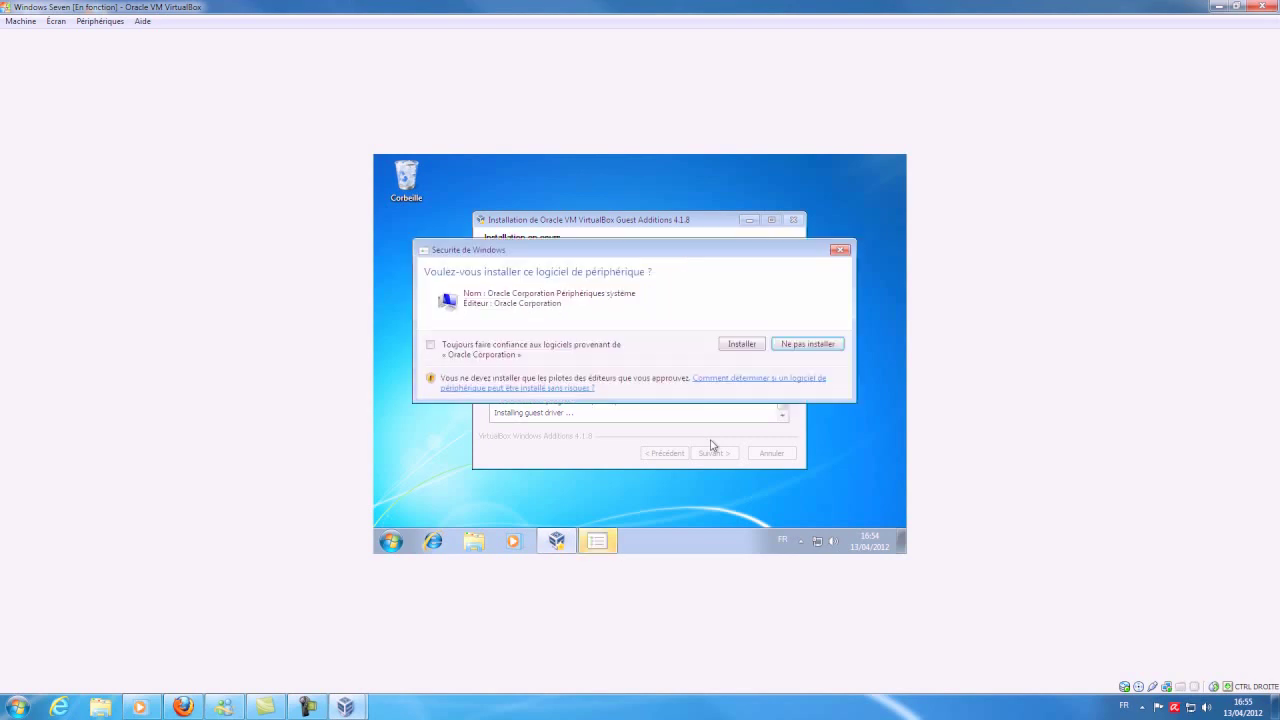
Step: Approve the Oracle Corporation system device and graphics card drivers, and restore the virtual machine window from its maximised state
{"action": "left_click", "coordinate": [738, 347]}
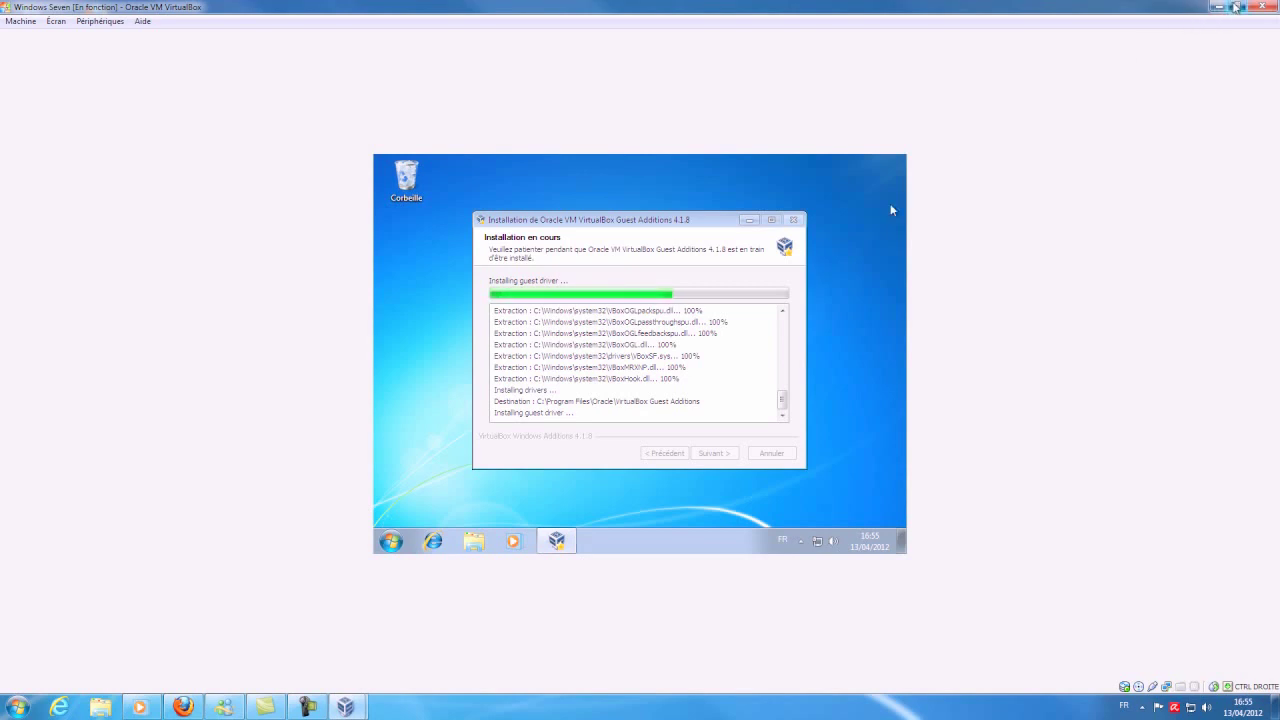
{"action": "left_click", "coordinate": [1236, 7]}
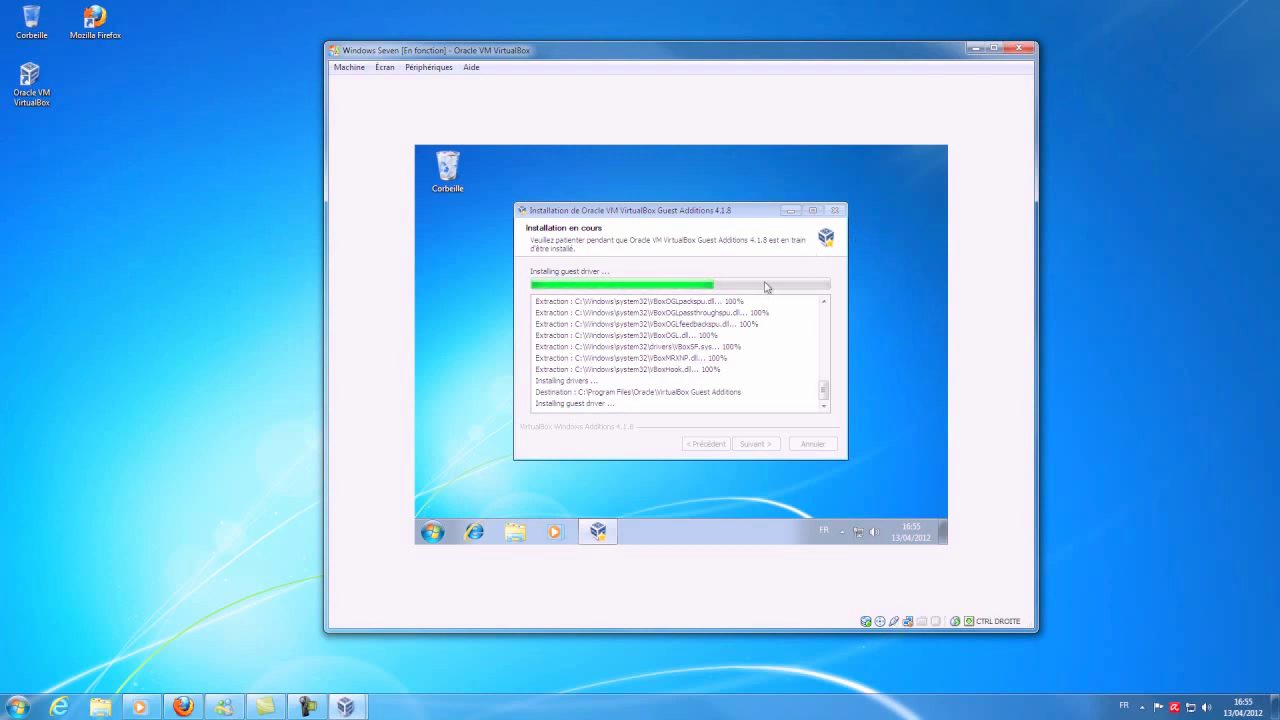
{"action": "left_click", "coordinate": [1139, 533]}
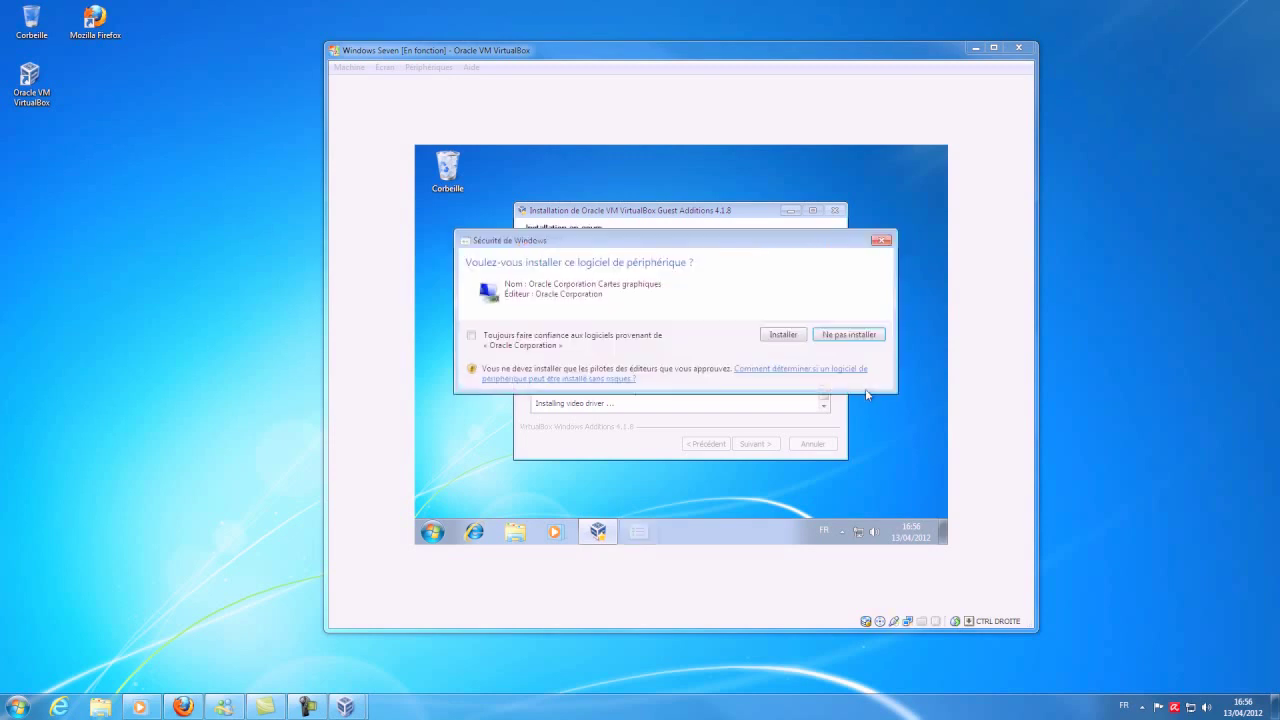
{"action": "left_click", "coordinate": [785, 335]}
{"action": "left_click", "coordinate": [785, 335]}
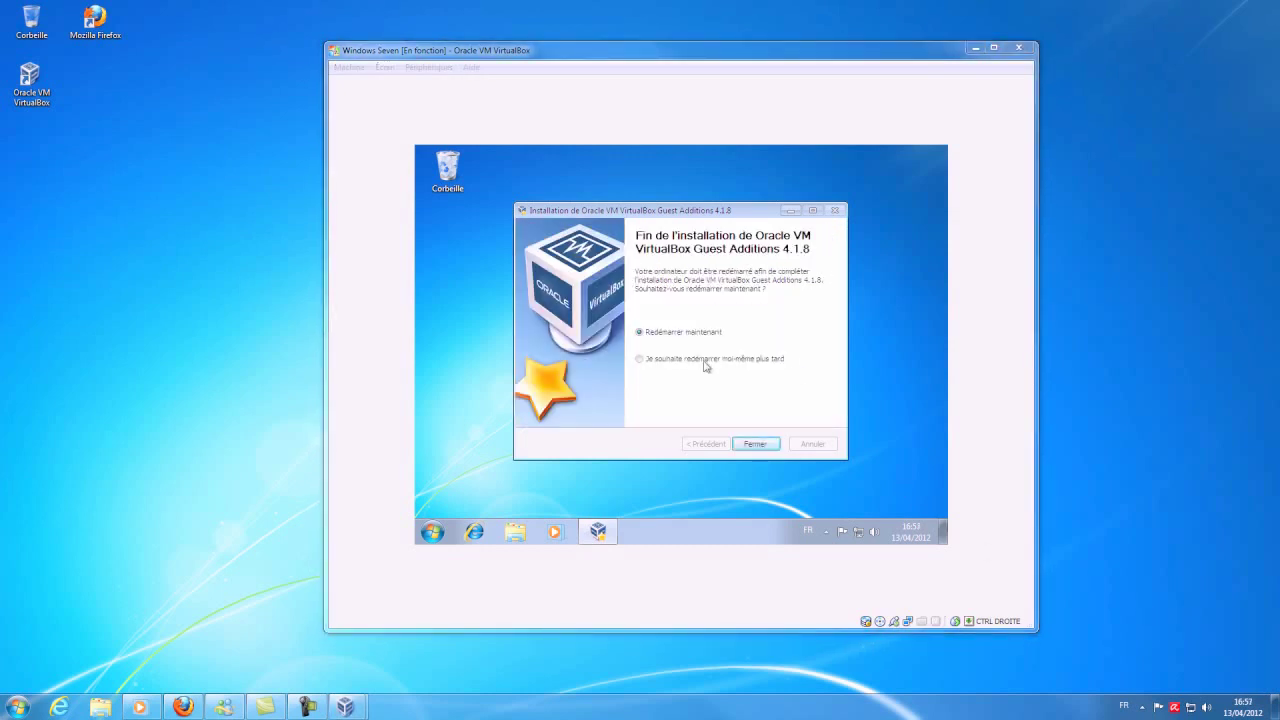
Step: Finish the Guest Additions setup with an immediate restart of the guest and dismiss the VirtualBox information messages during the reboot
{"action": "left_click", "coordinate": [756, 443]}
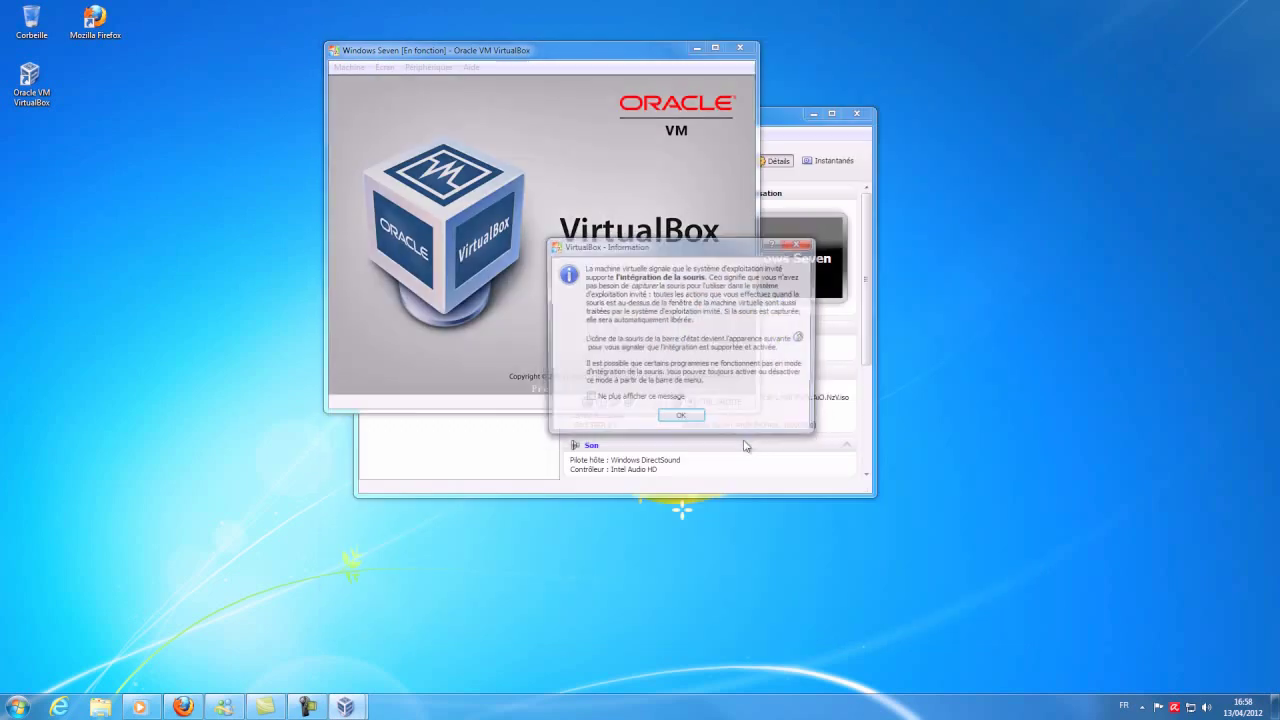
{"action": "left_click", "coordinate": [683, 419]}
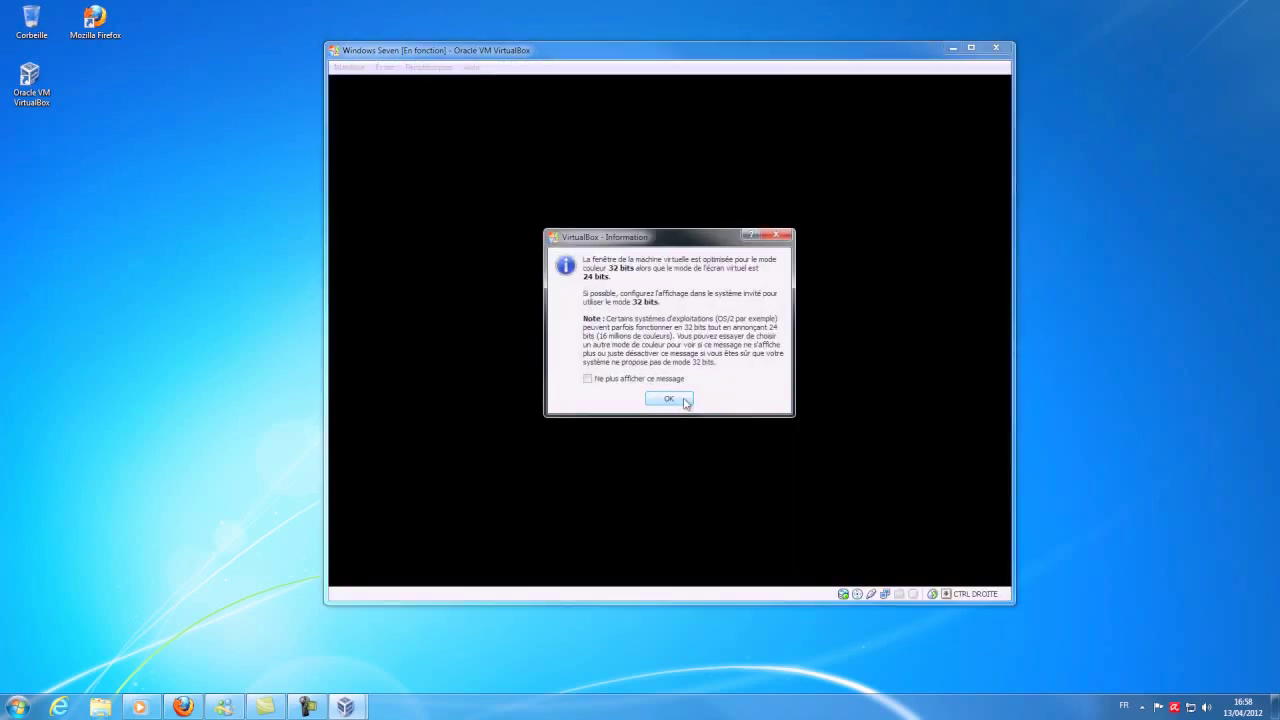
{"action": "left_click", "coordinate": [688, 400]}
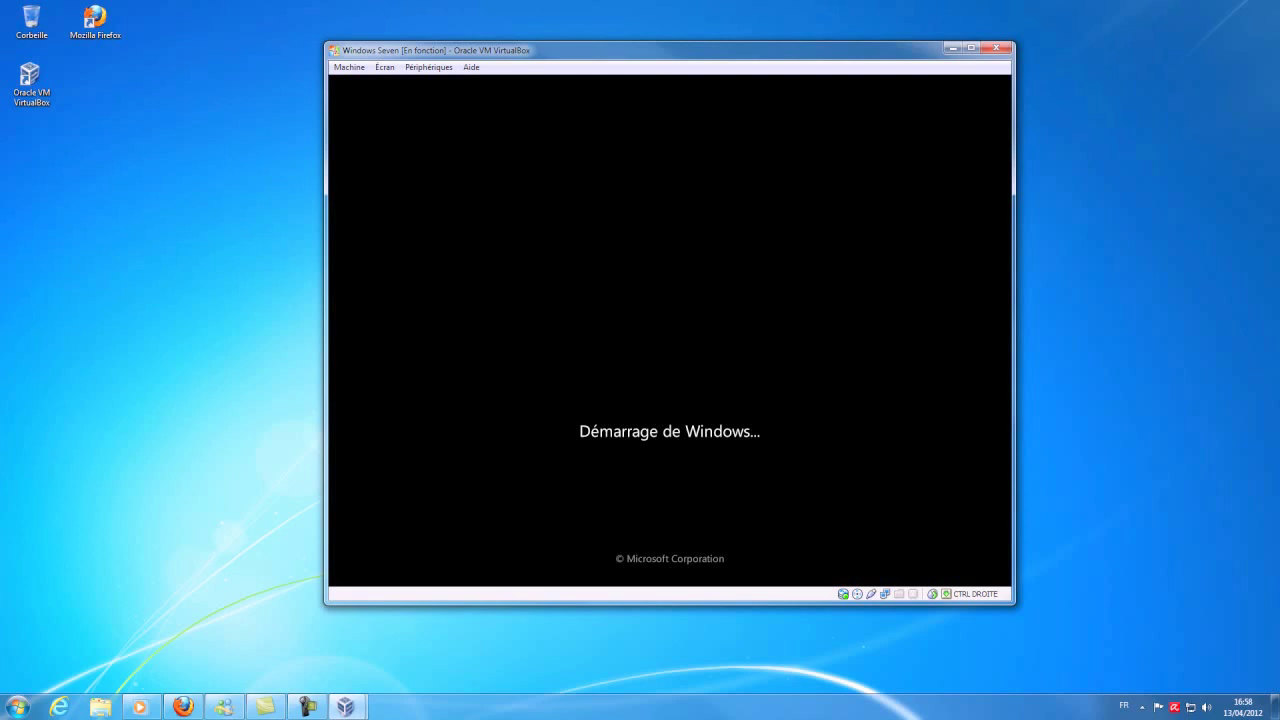
{"action": "left_click", "coordinate": [1068, 611]}
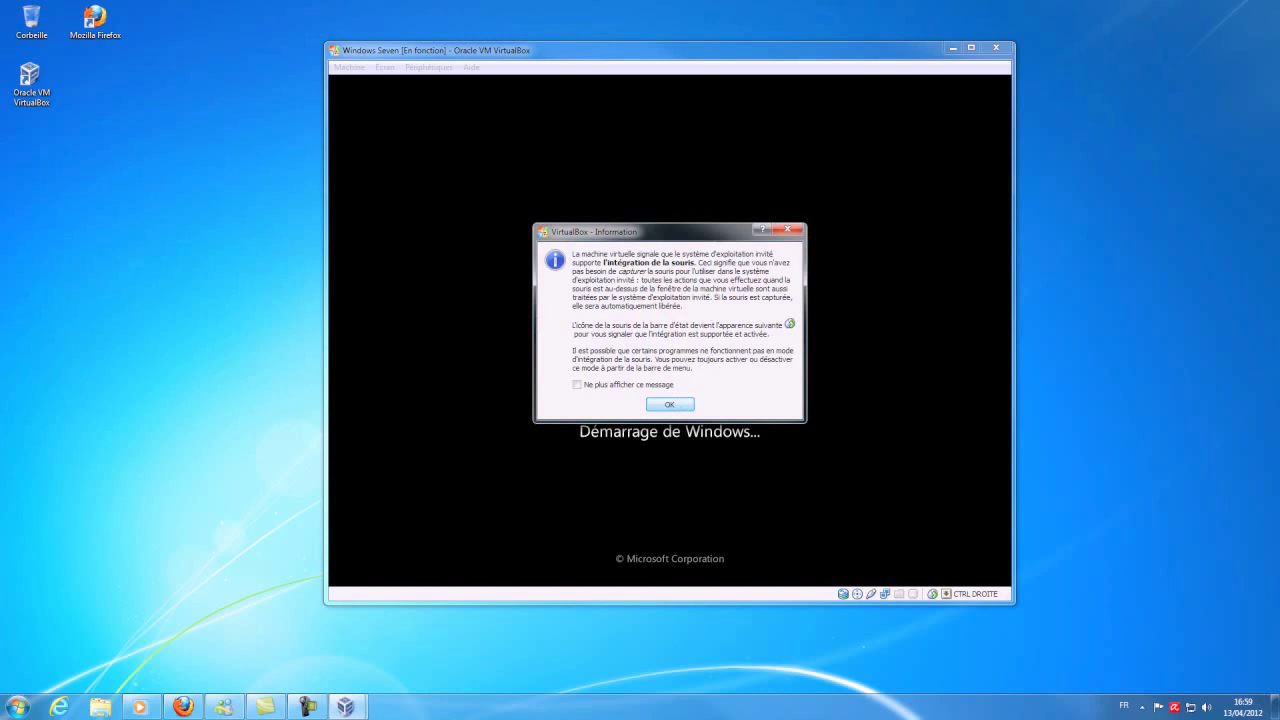
{"action": "left_click", "coordinate": [667, 402]}
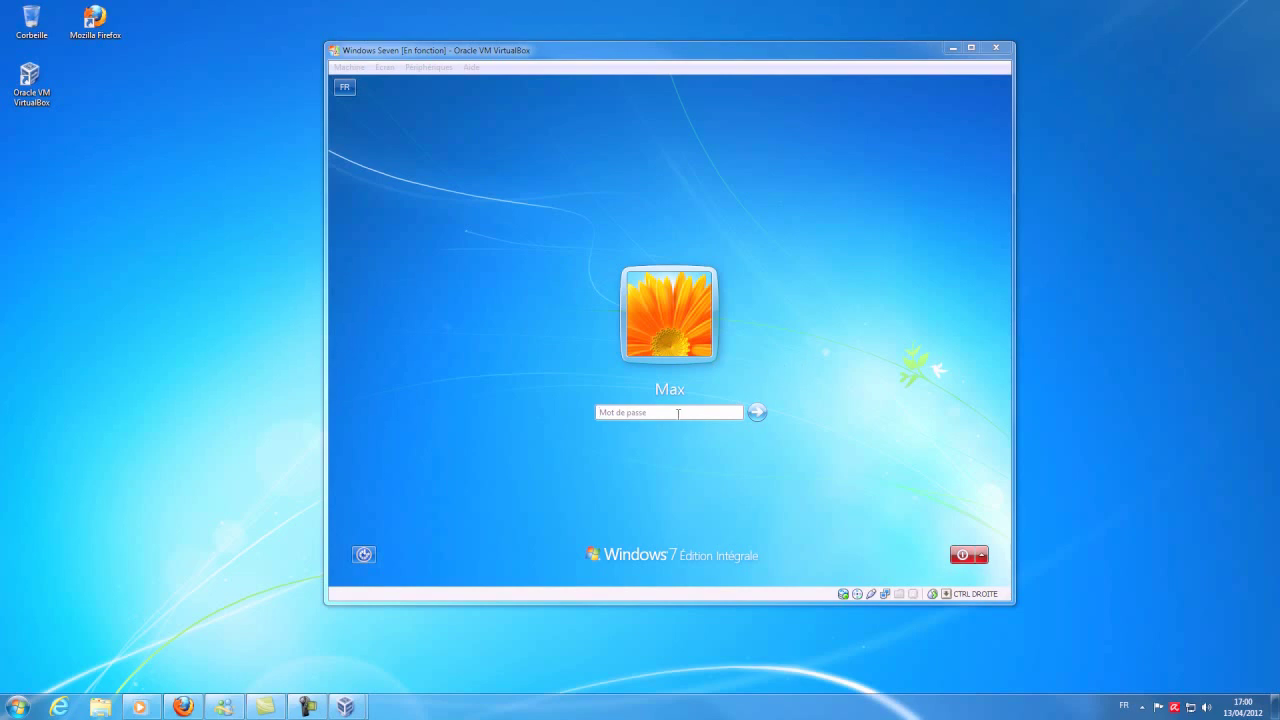
Step: Log in to the guest Windows 7 session by entering the account password
{"action": "left_click", "coordinate": [678, 413]}
{"action": "type", "text": "•••••"}
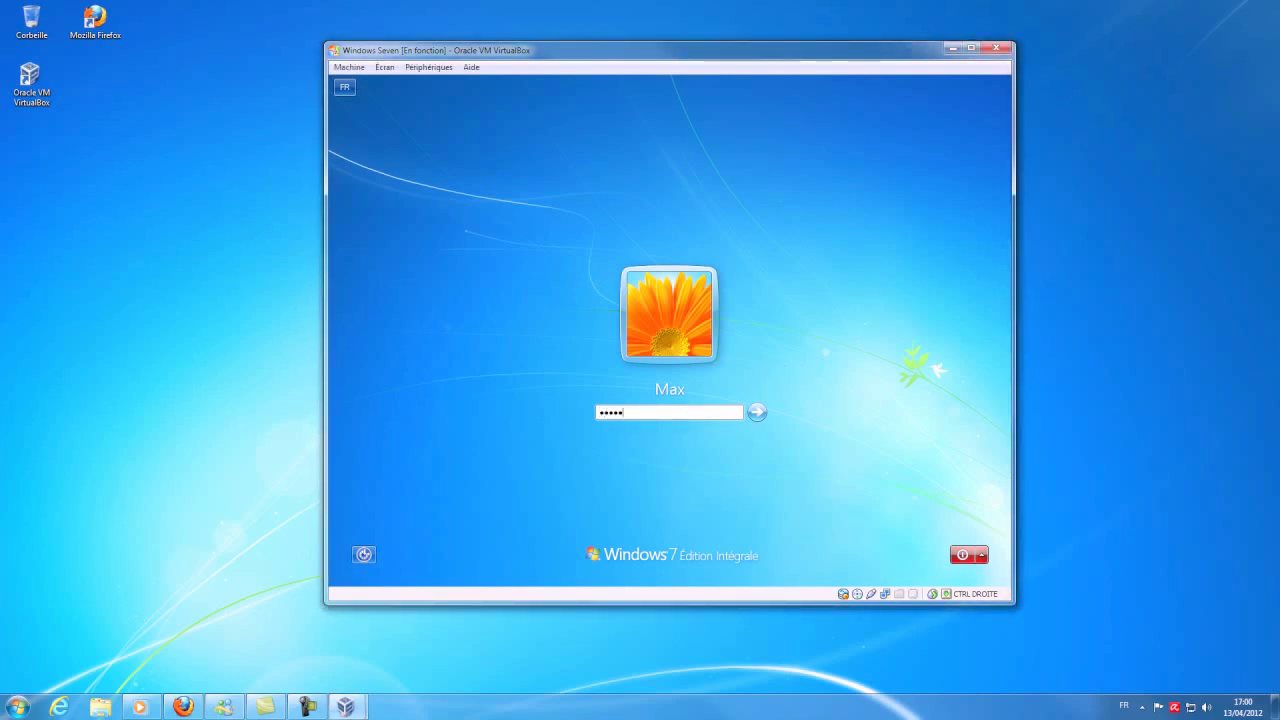
{"action": "key", "text": "Return"}
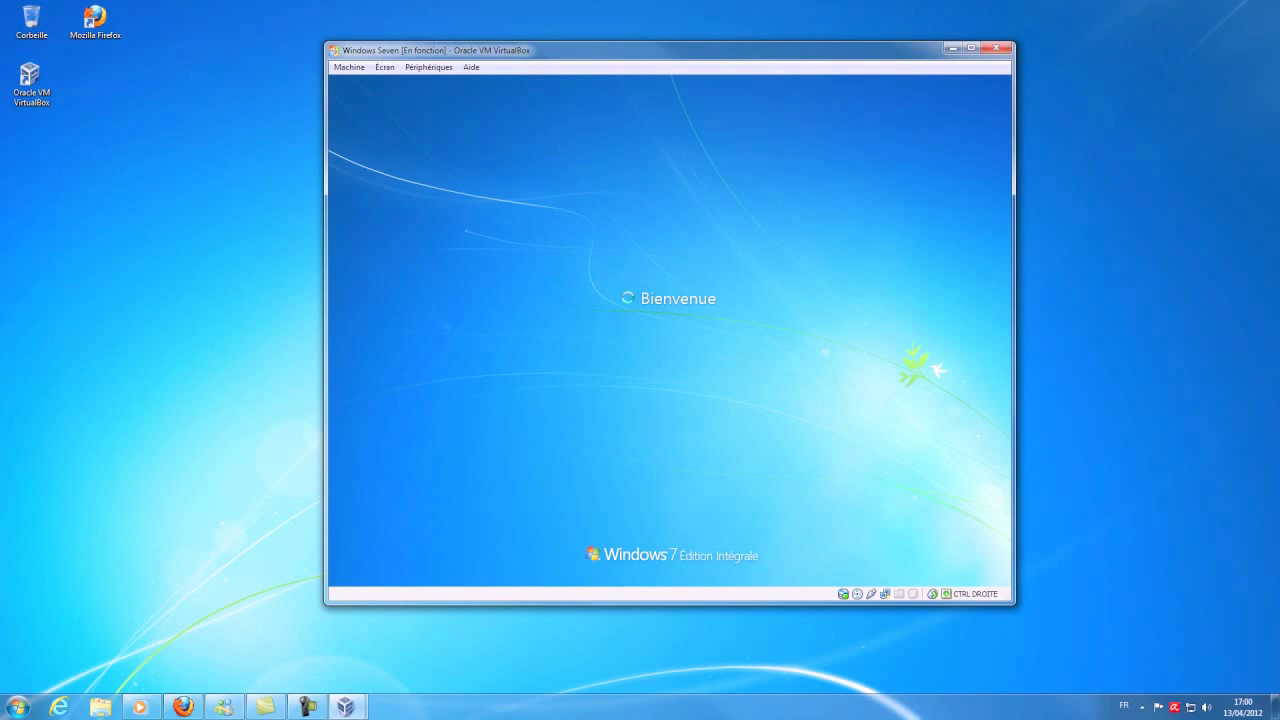
{"action": "left_click", "coordinate": [176, 266]}
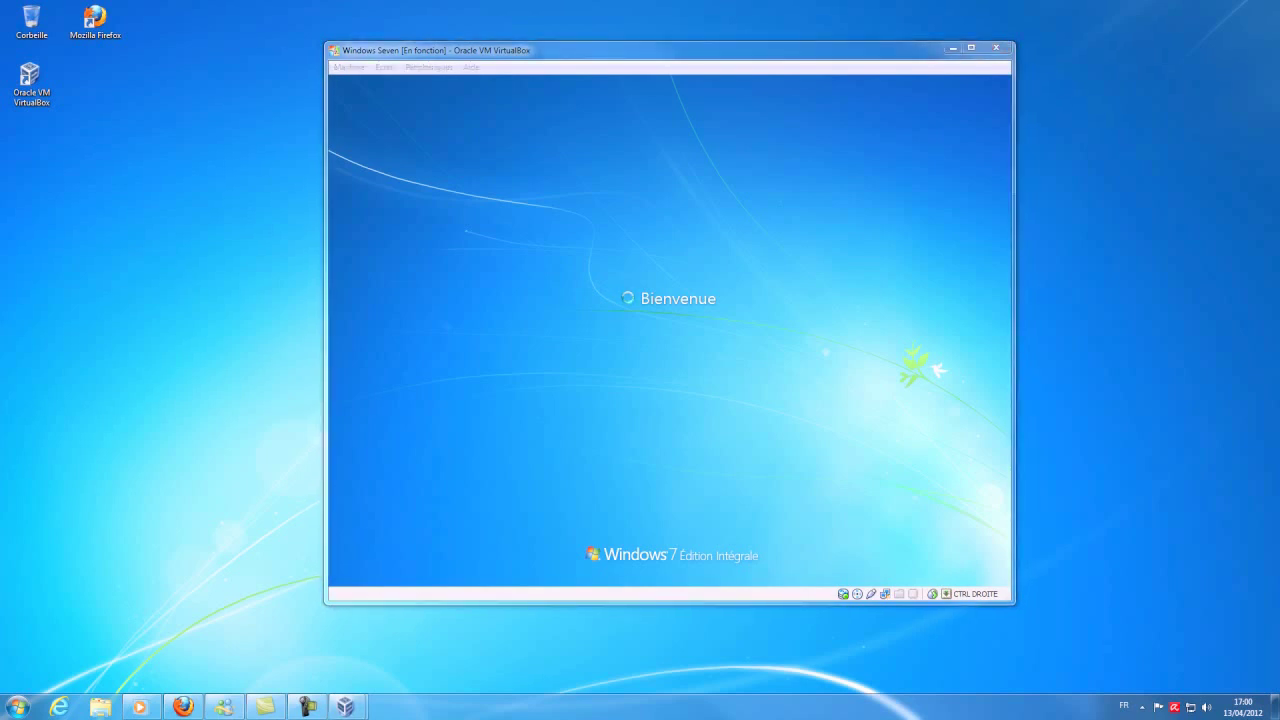
{"action": "left_click", "coordinate": [670, 345]}
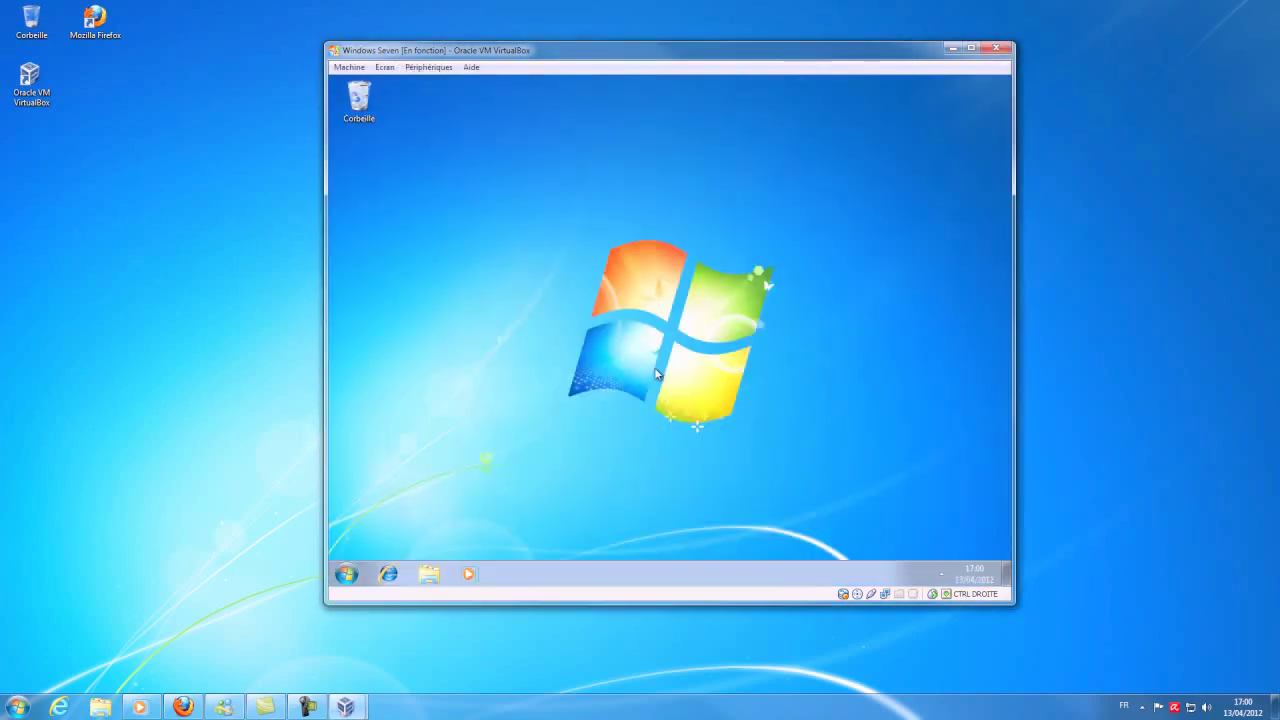
{"action": "left_click", "coordinate": [142, 404]}
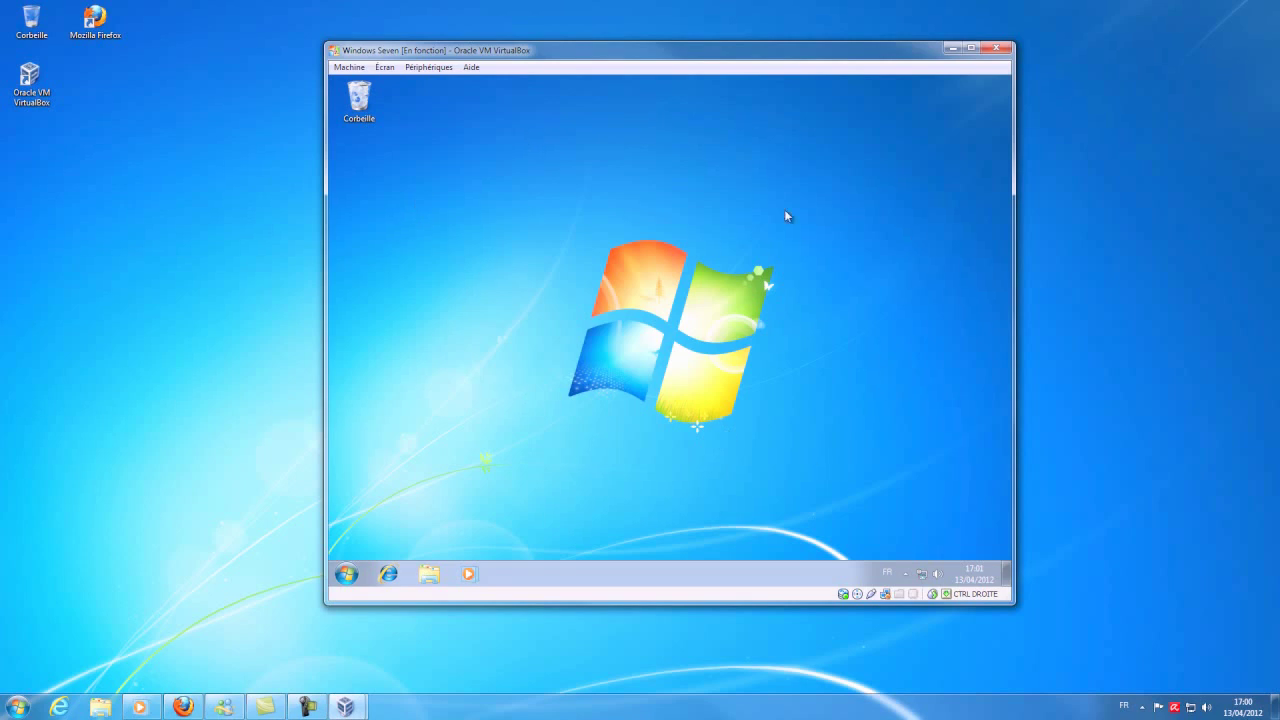
Step: Enlarge the virtual machine window and move it towards the host desktop's upper-left area to test the guest display's automatic resizing
{"action": "left_click_drag", "start_coordinate": [1009, 605], "coordinate": [1132, 676]}
{"action": "left_click_drag", "start_coordinate": [734, 57], "coordinate": [537, 30]}
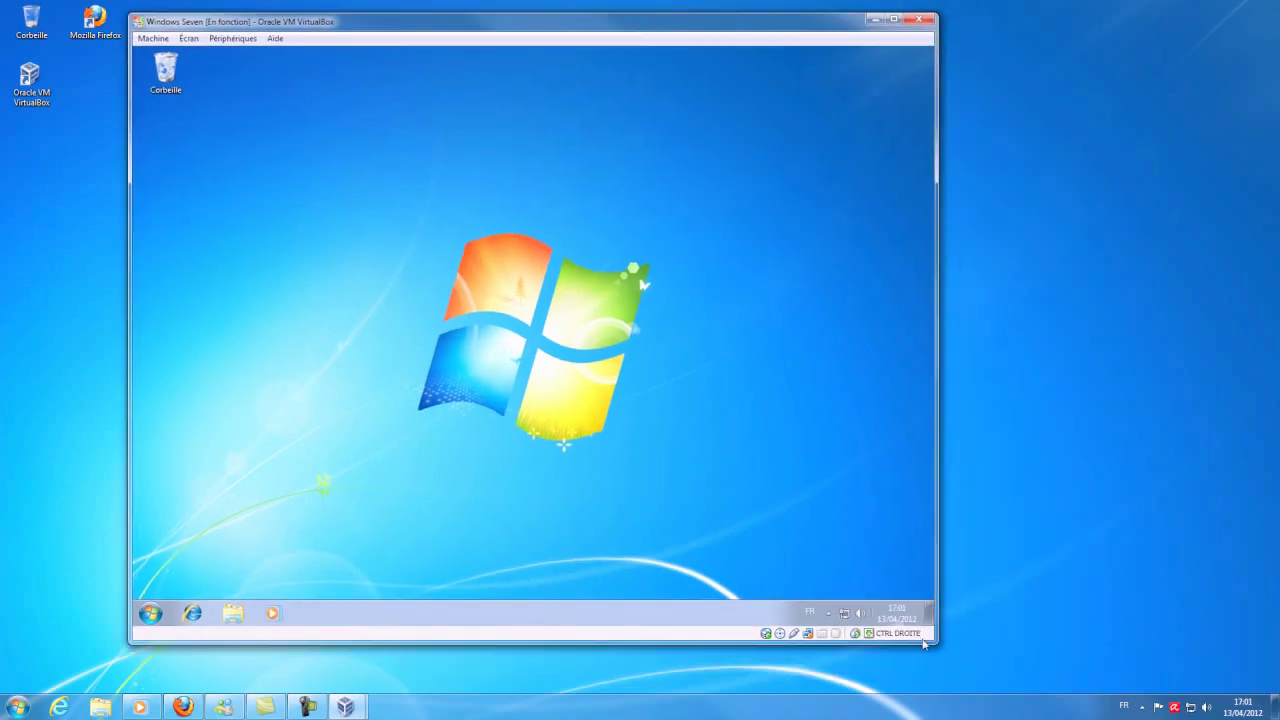
{"action": "left_click_drag", "start_coordinate": [936, 643], "coordinate": [1068, 688]}
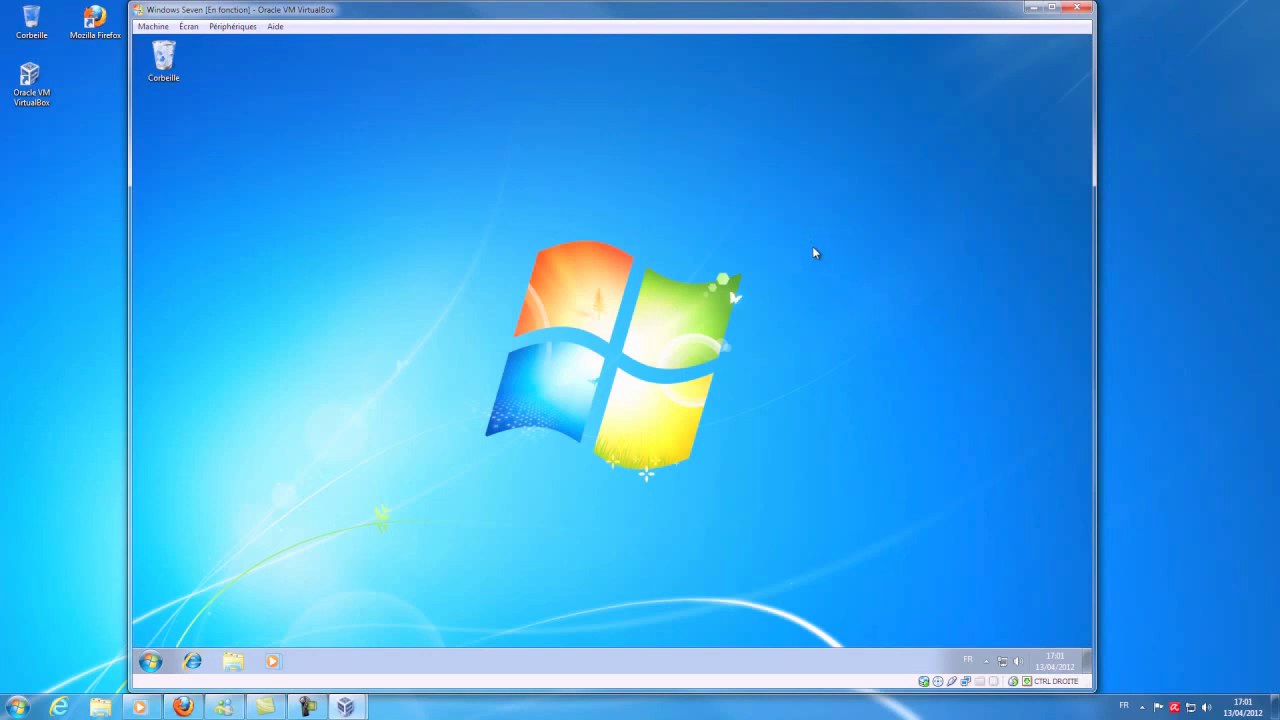
Step: Empty the guest's Recycle Bin permanently and shrink the virtual machine window
{"action": "left_click", "coordinate": [162, 62]}
{"action": "right_click", "coordinate": [162, 65]}
{"action": "left_click", "coordinate": [186, 86]}
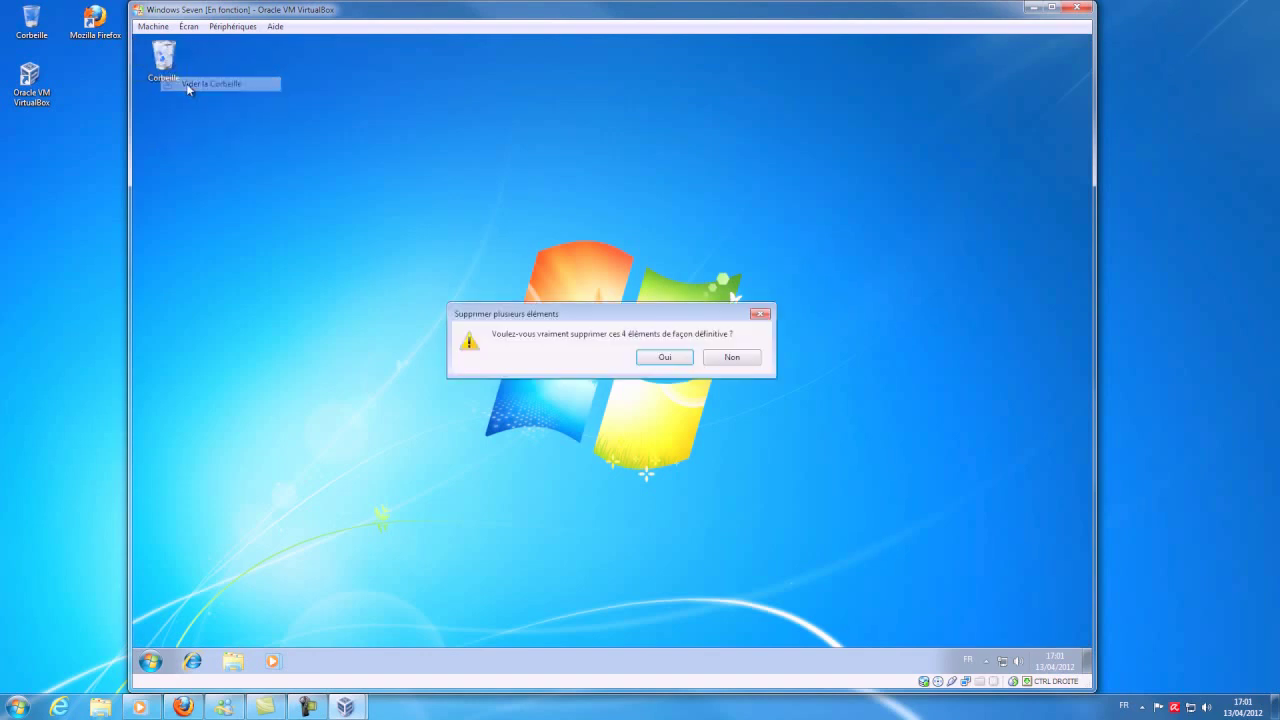
{"action": "left_click", "coordinate": [665, 358]}
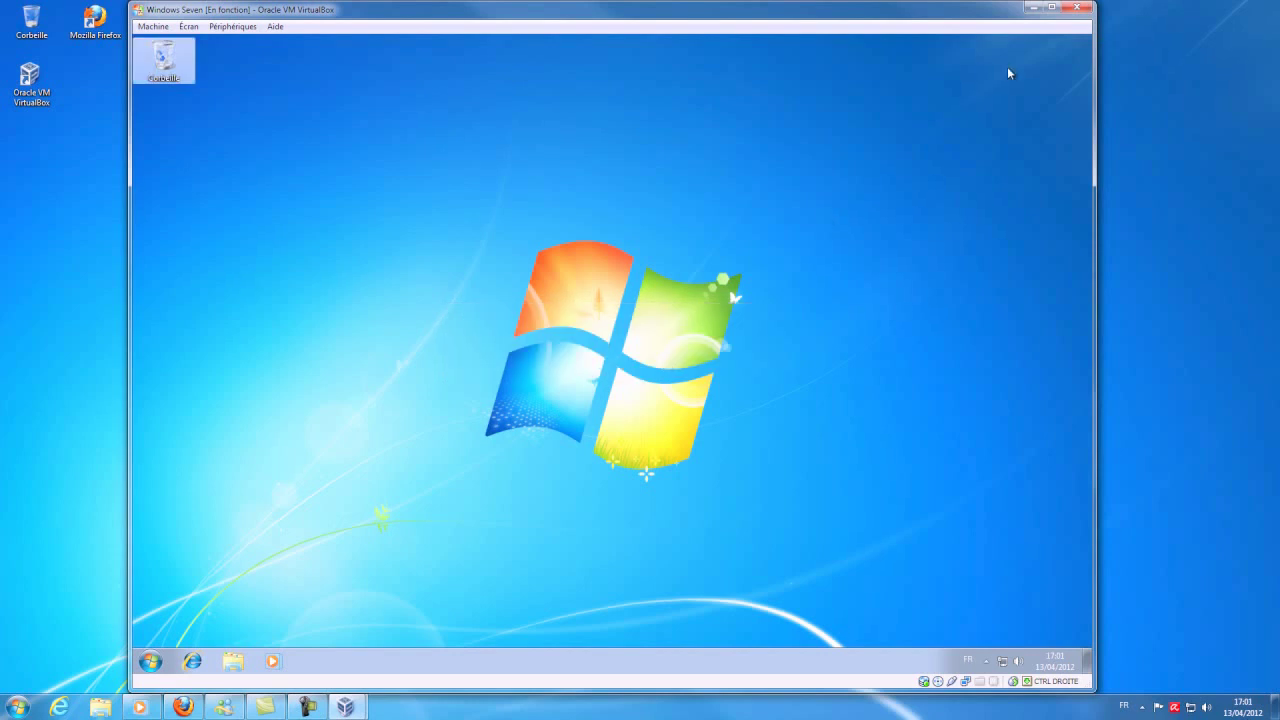
{"action": "left_click_drag", "start_coordinate": [1097, 6], "coordinate": [833, 135]}
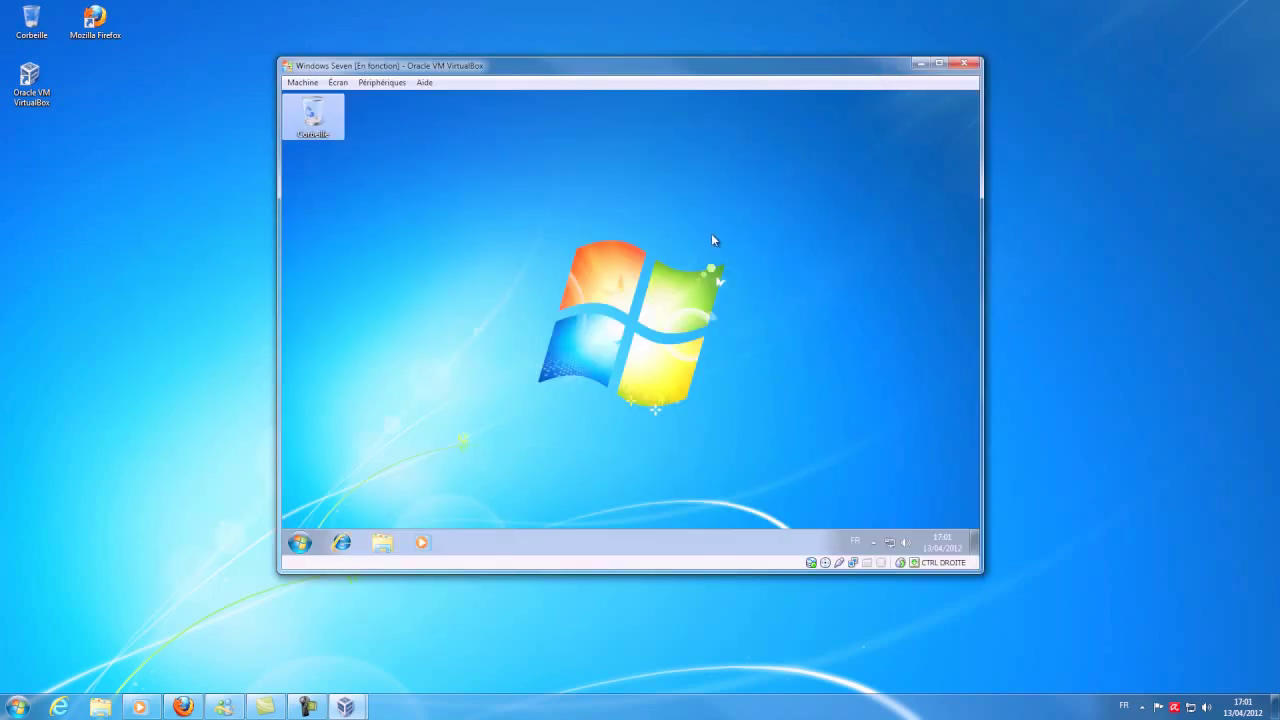
{"action": "left_click", "coordinate": [562, 259]}
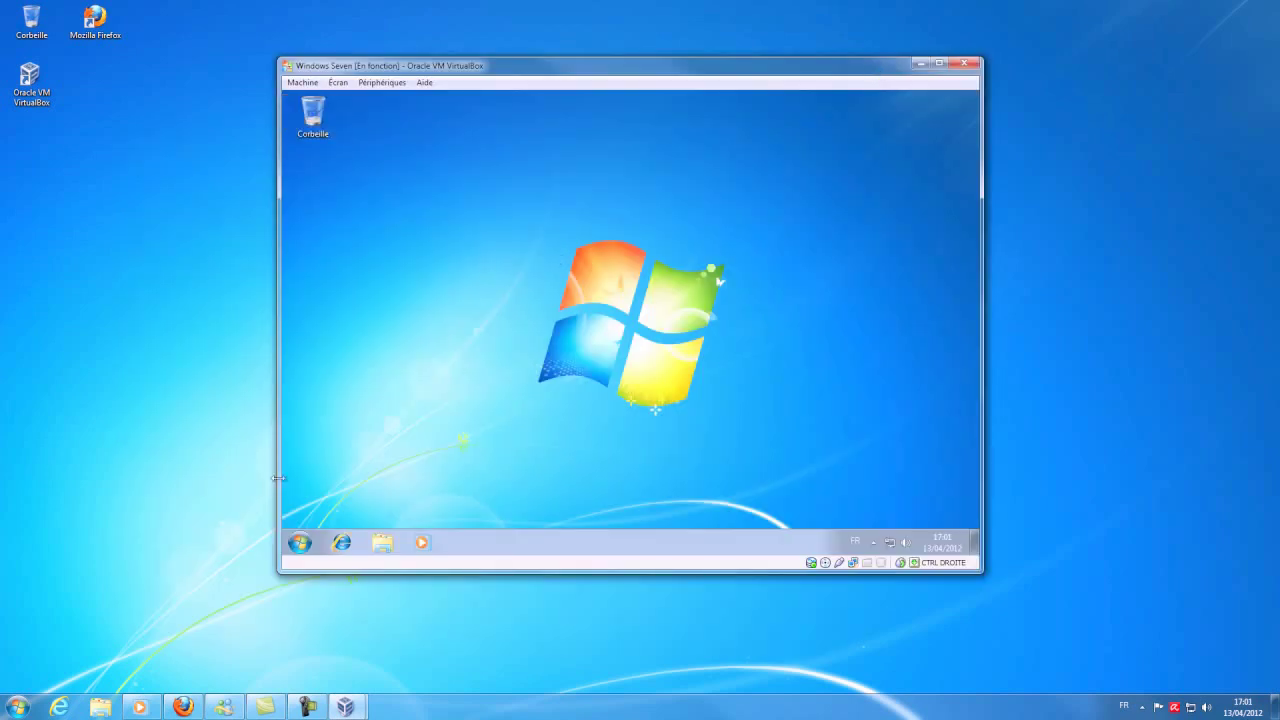
Step: Browse the guest's local disk C: and its Windows folder, return to the disk's root and close the Explorer window
{"action": "left_click", "coordinate": [298, 543]}
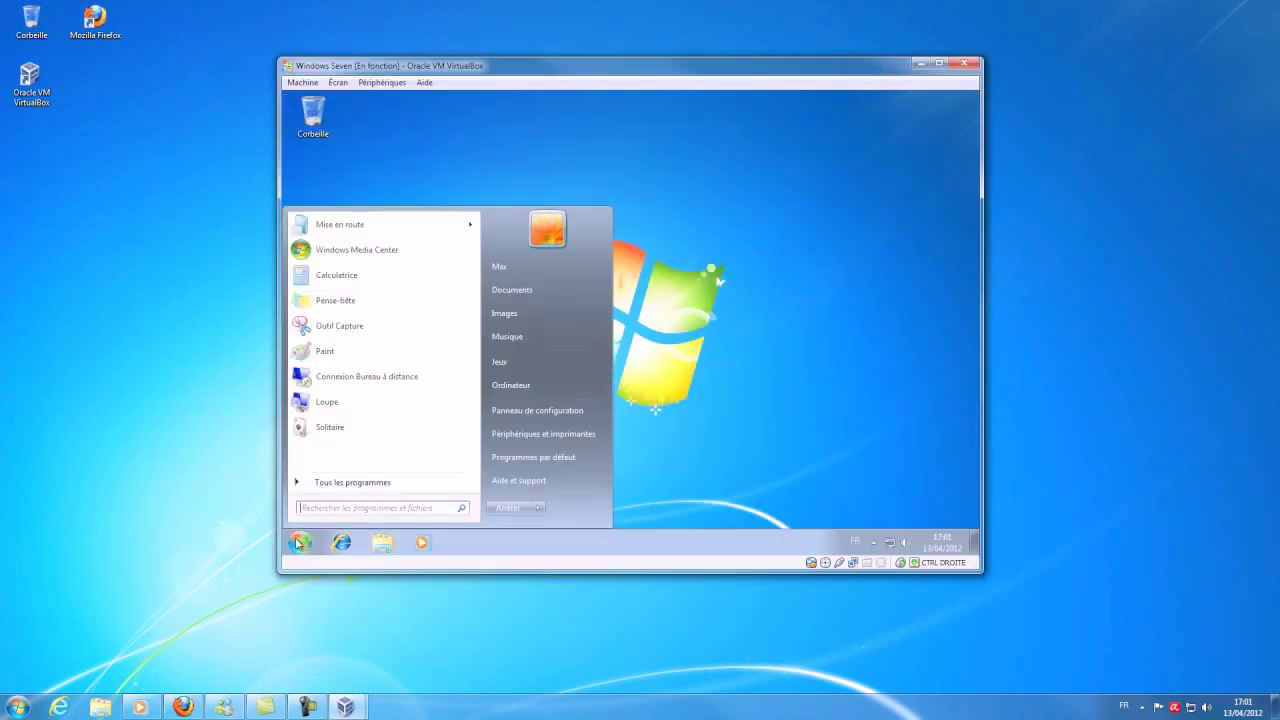
{"action": "left_click", "coordinate": [550, 383]}
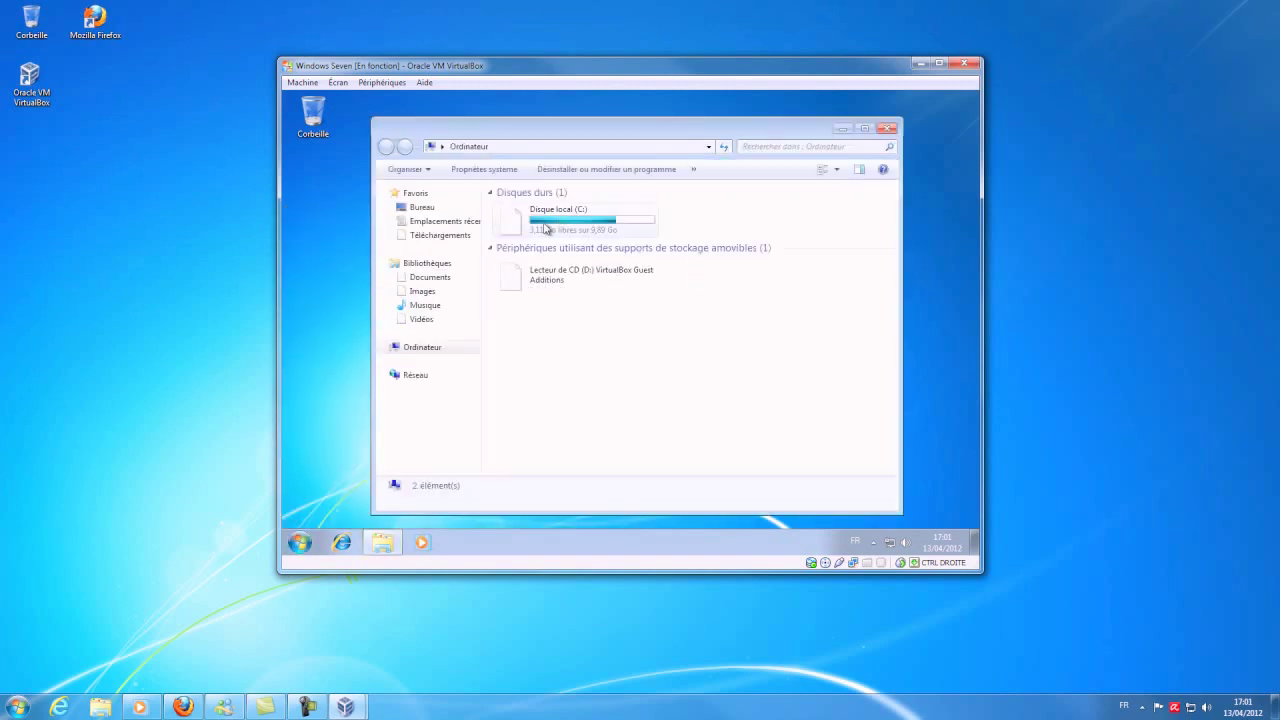
{"action": "left_click", "coordinate": [559, 220]}
{"action": "double_click", "coordinate": [559, 220]}
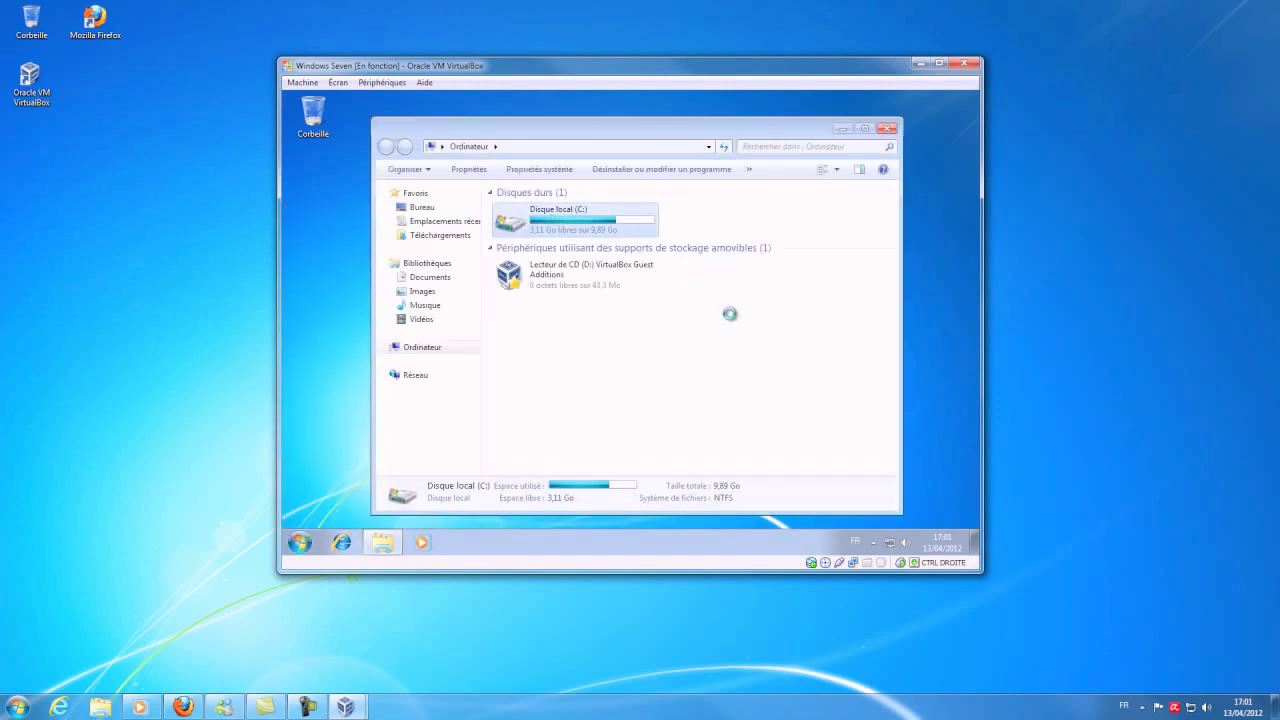
{"action": "double_click", "coordinate": [540, 251]}
{"action": "scroll", "coordinate": [558, 362], "scroll_direction": "down", "scroll_amount": 10}
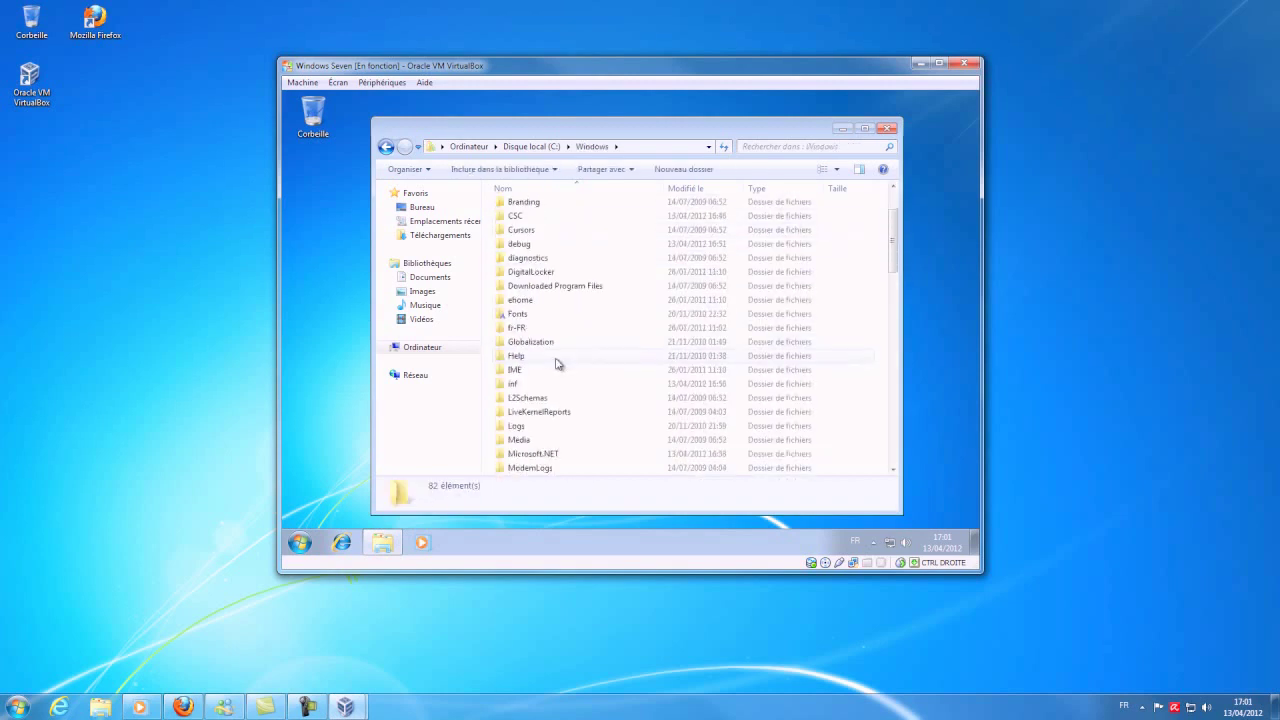
{"action": "left_click", "coordinate": [386, 148]}
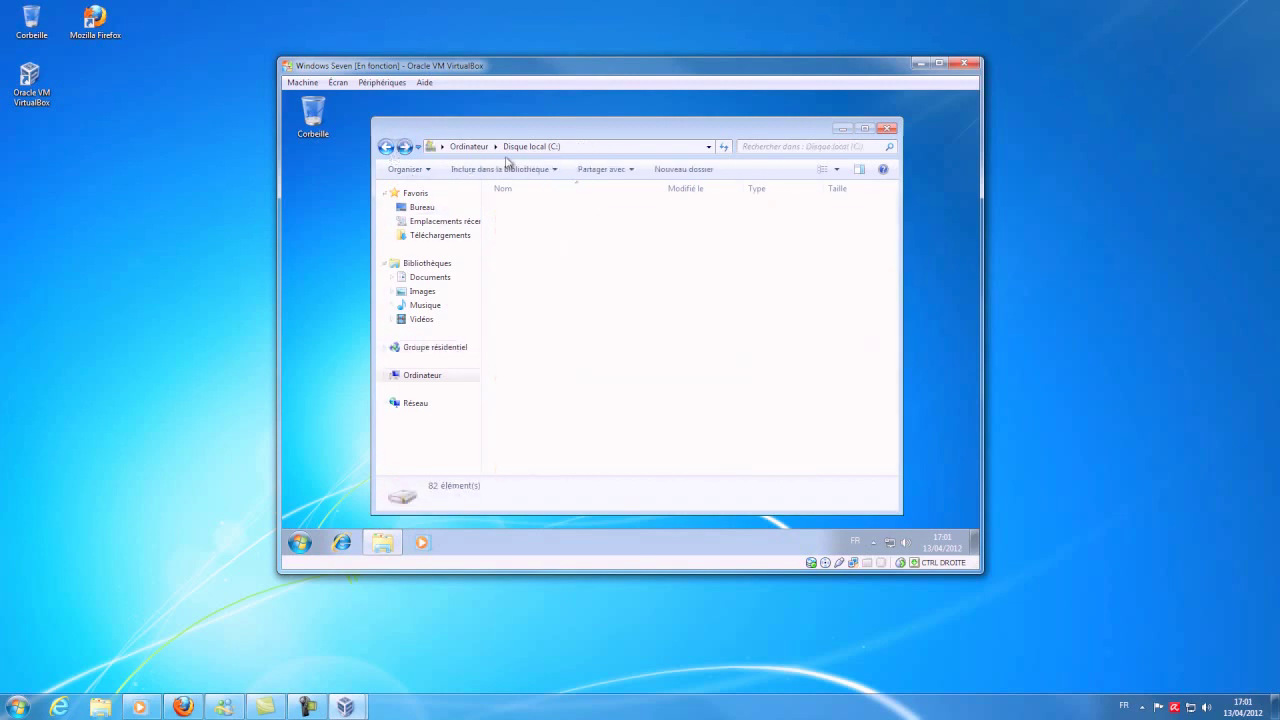
{"action": "left_click", "coordinate": [882, 132]}
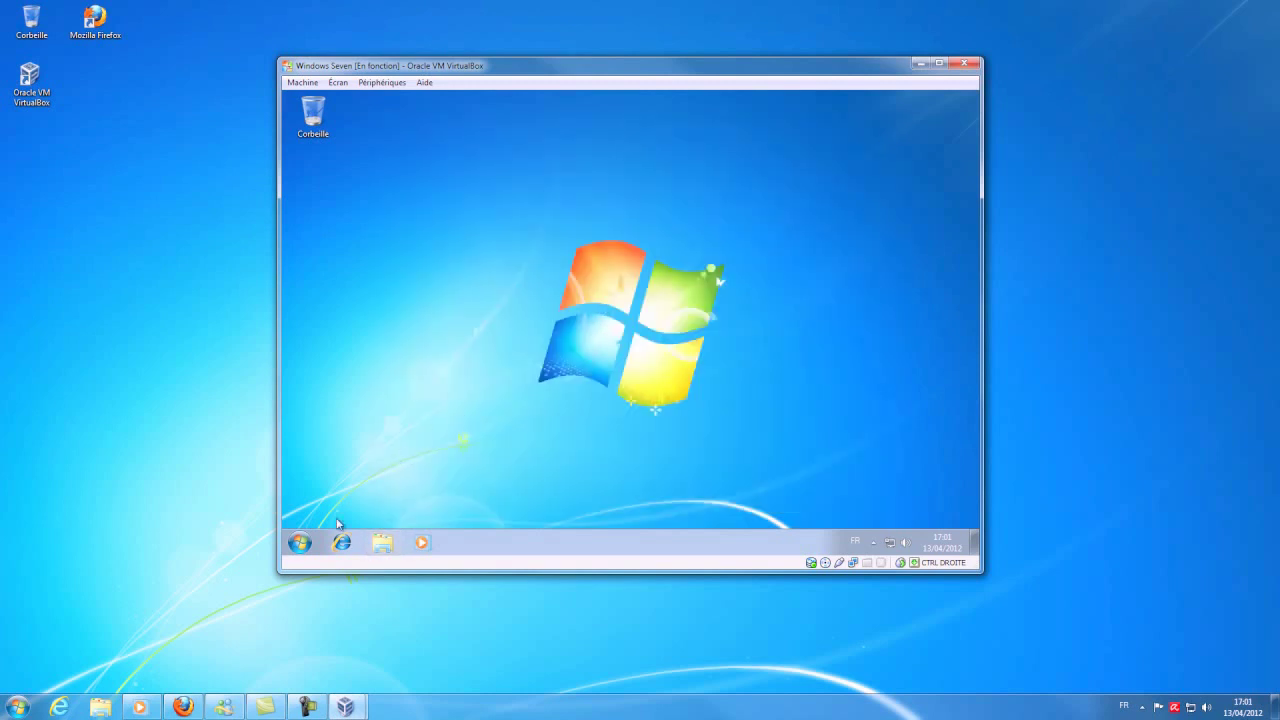
Step: Reopen the guest's local disk C: to view its top-level folders and close the window
{"action": "left_click", "coordinate": [300, 543]}
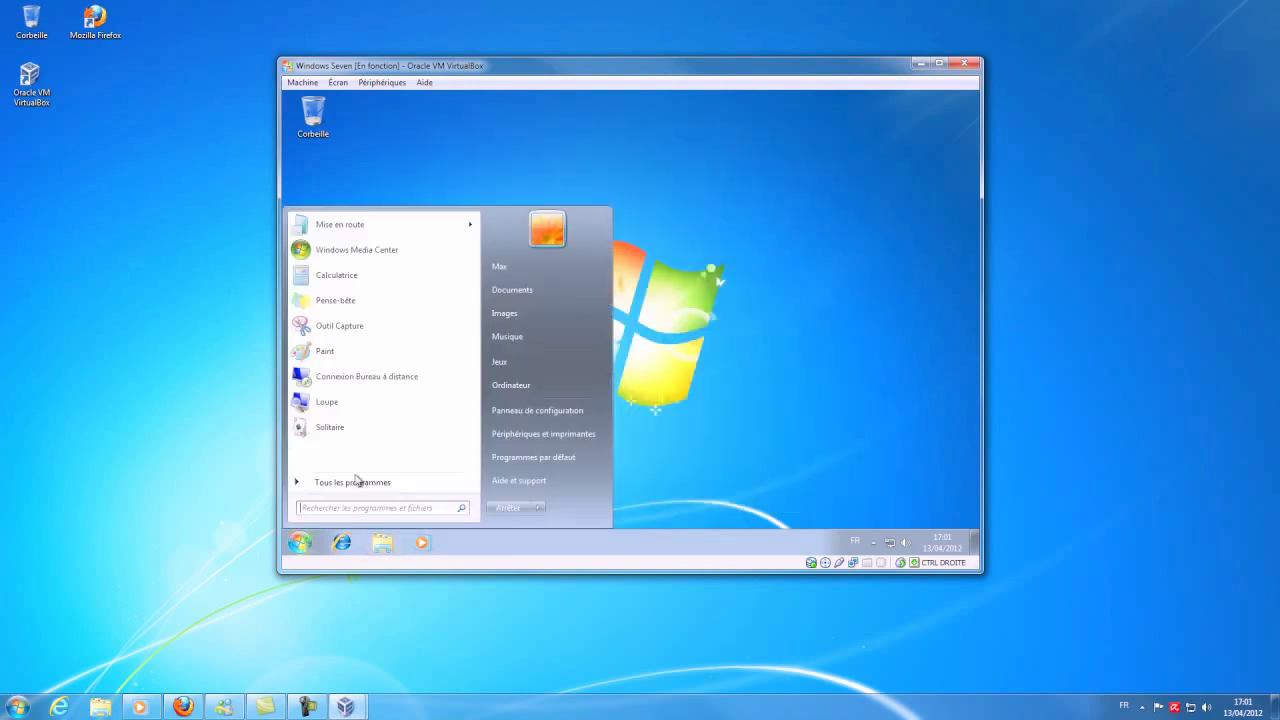
{"action": "left_click", "coordinate": [566, 385]}
{"action": "double_click", "coordinate": [604, 228]}
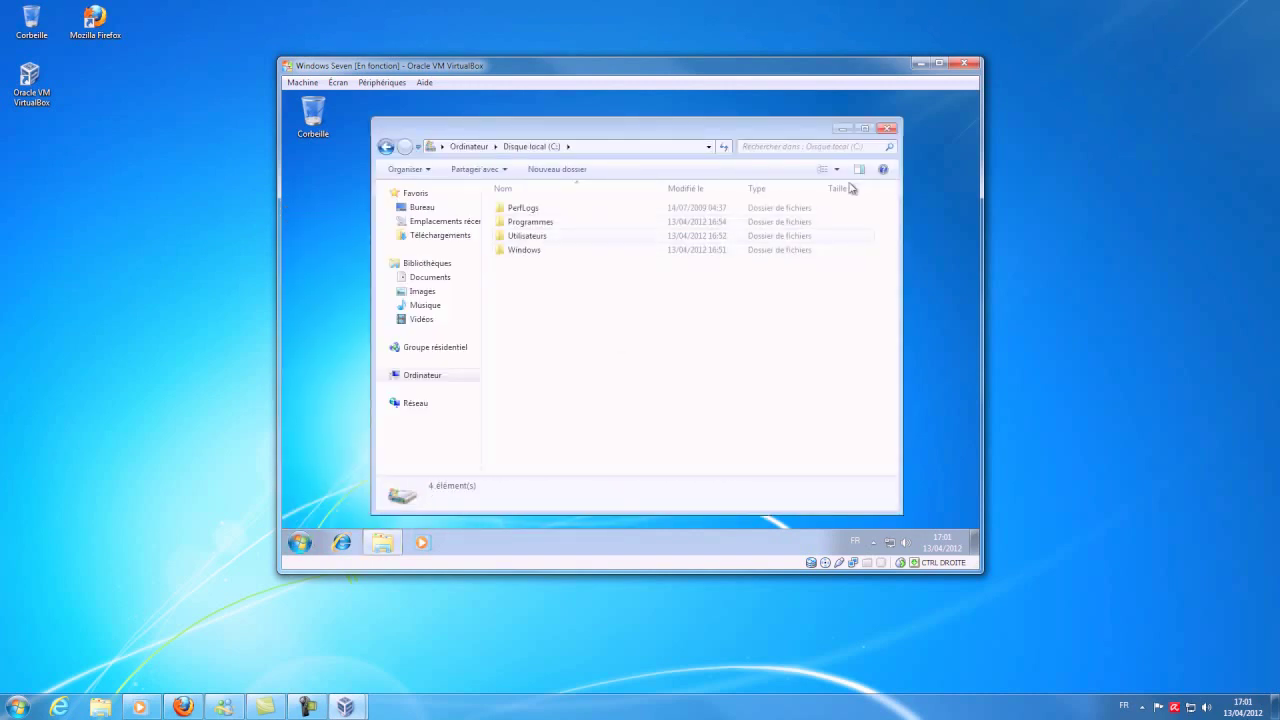
{"action": "left_click", "coordinate": [888, 129]}
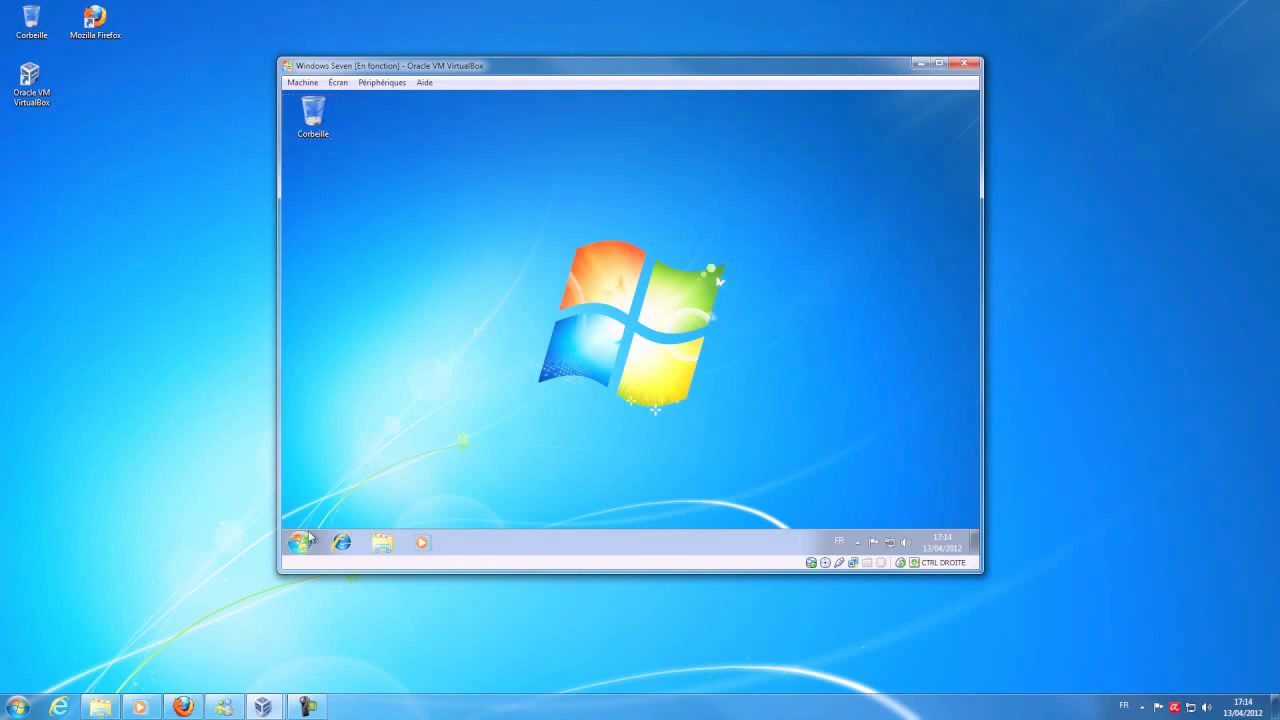
Step: Close the Windows Seven virtual machine by sending it the shutdown signal (Envoyer le signal d'extinction)
{"action": "key", "text": "super"}
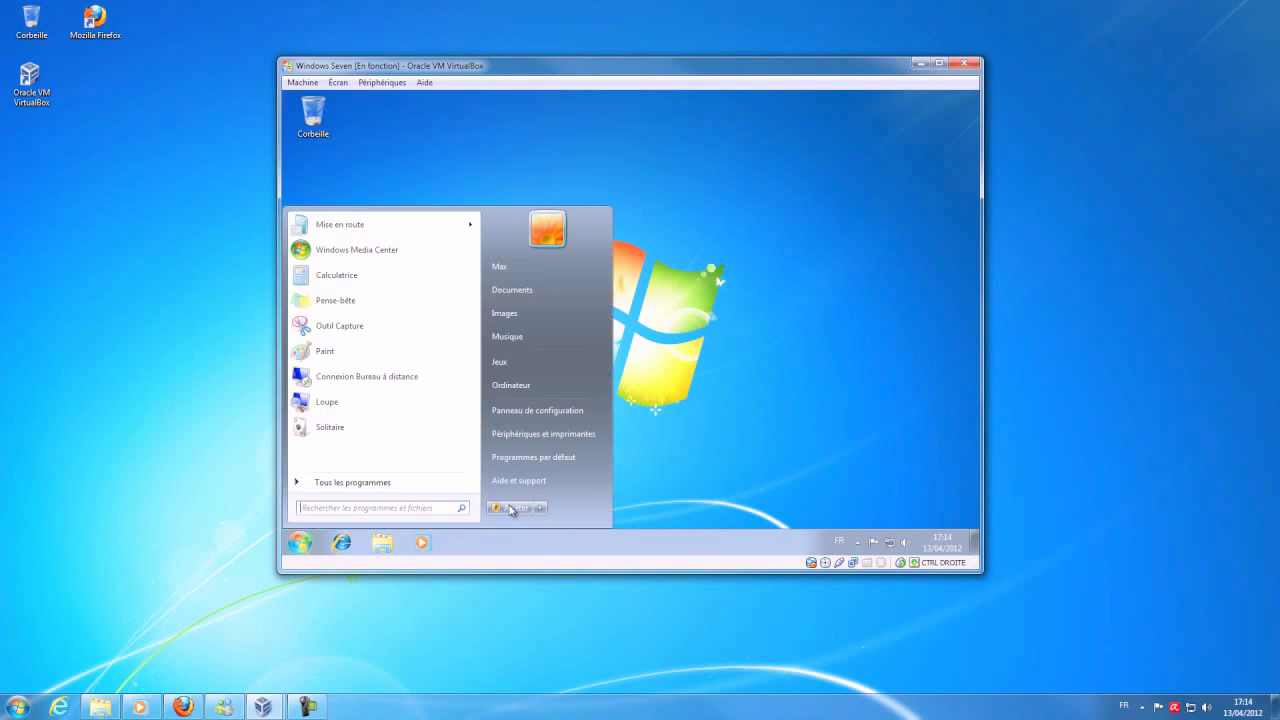
{"action": "key", "text": "super"}
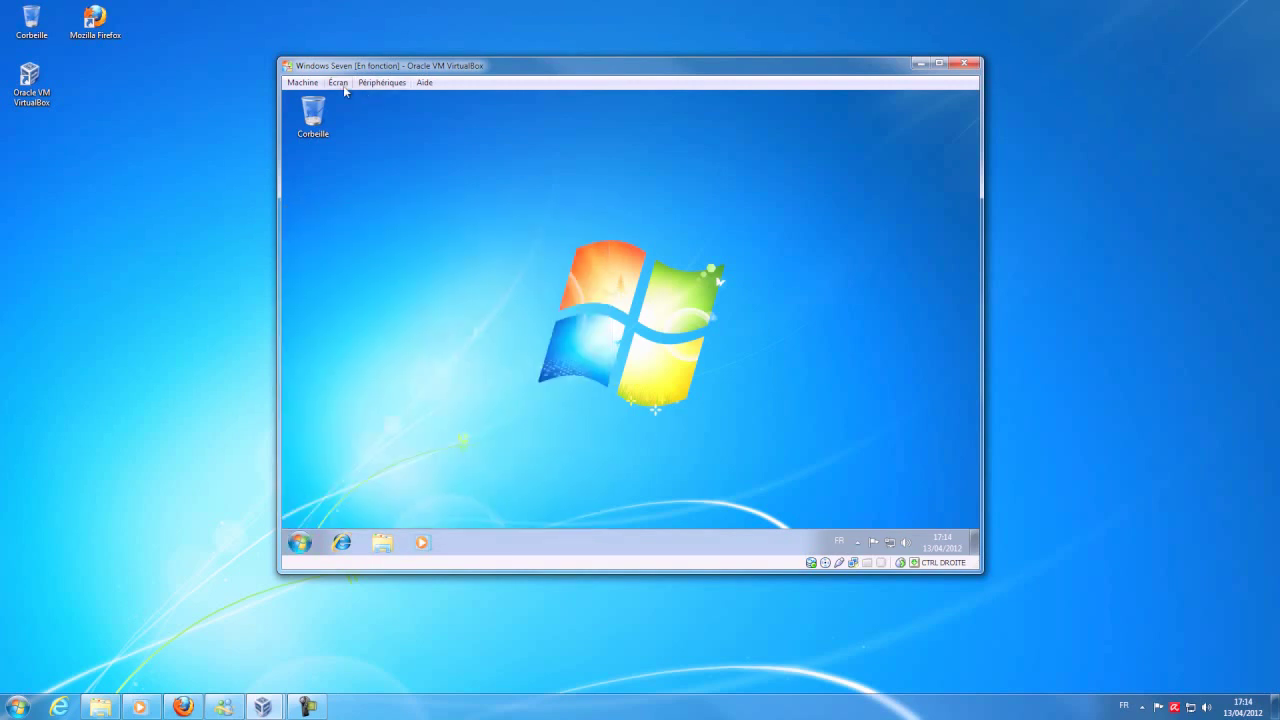
{"action": "left_click", "coordinate": [307, 88]}
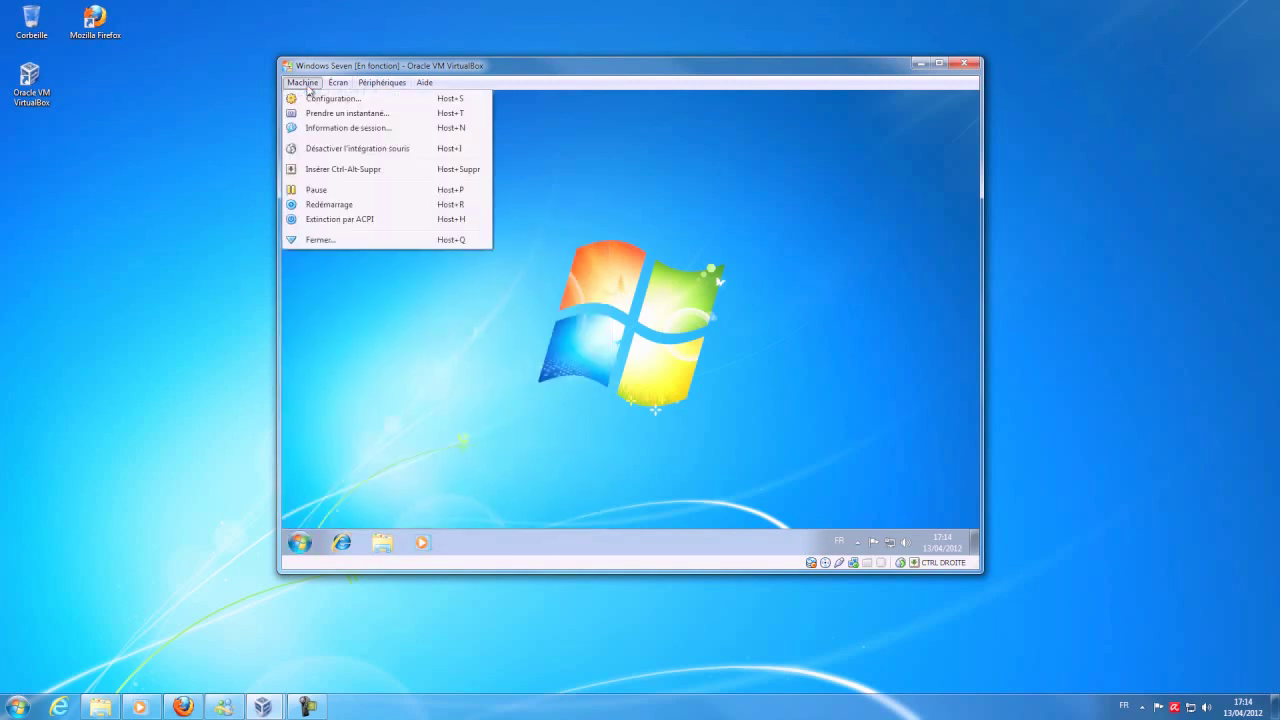
{"action": "left_click", "coordinate": [326, 241]}
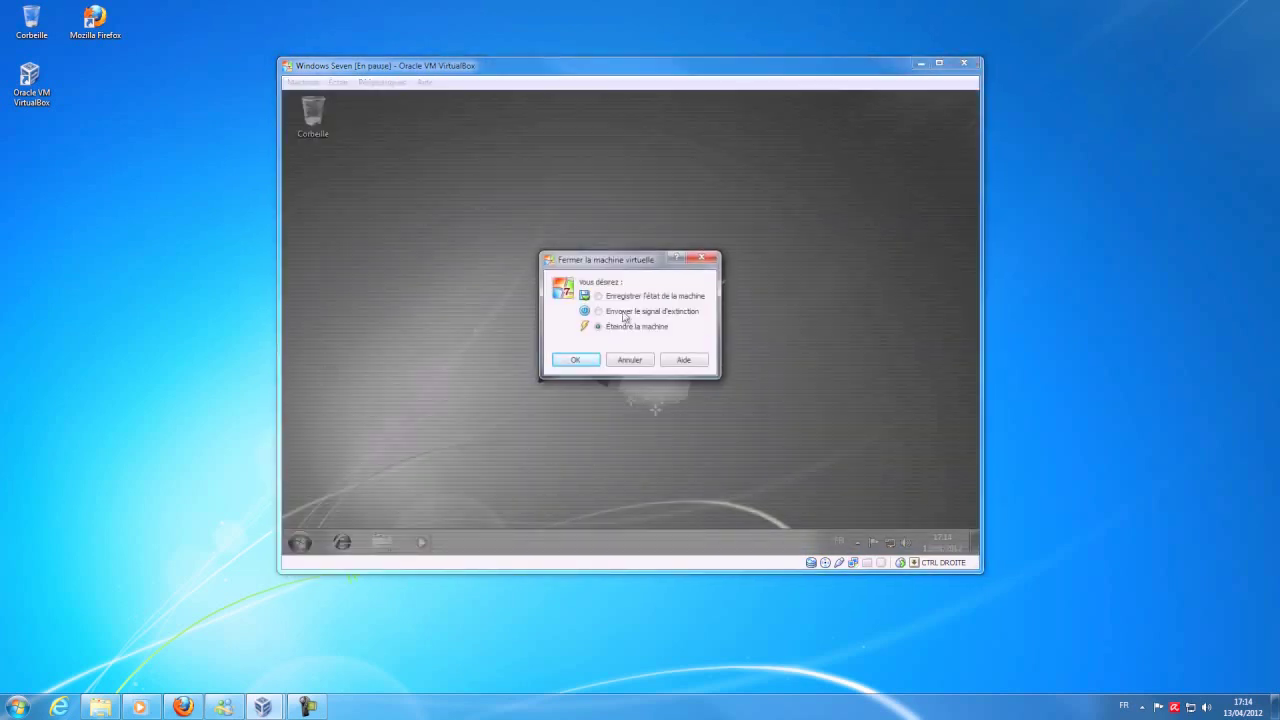
{"action": "left_click", "coordinate": [599, 313]}
{"action": "left_click", "coordinate": [576, 359]}
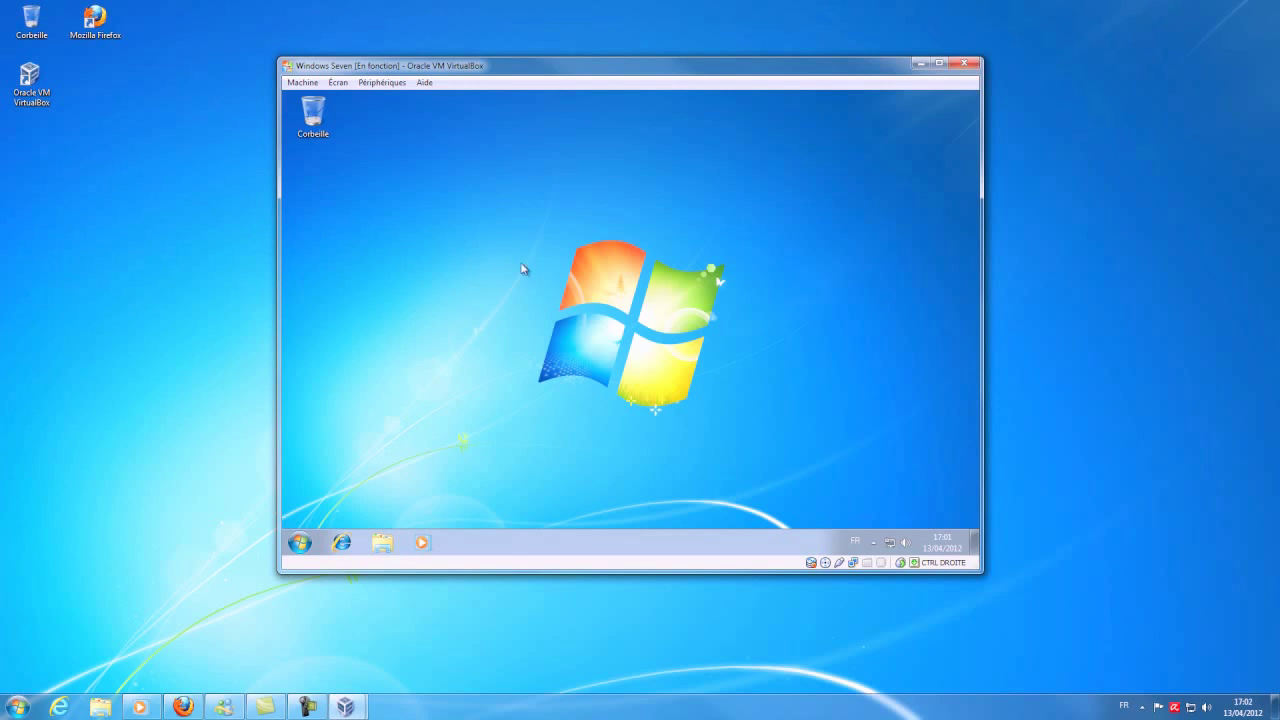
Step: Try to copy the Mozilla Firefox shortcut from the host desktop and paste it onto the guest desktop
{"action": "left_click", "coordinate": [172, 258]}
{"action": "left_click", "coordinate": [97, 24]}
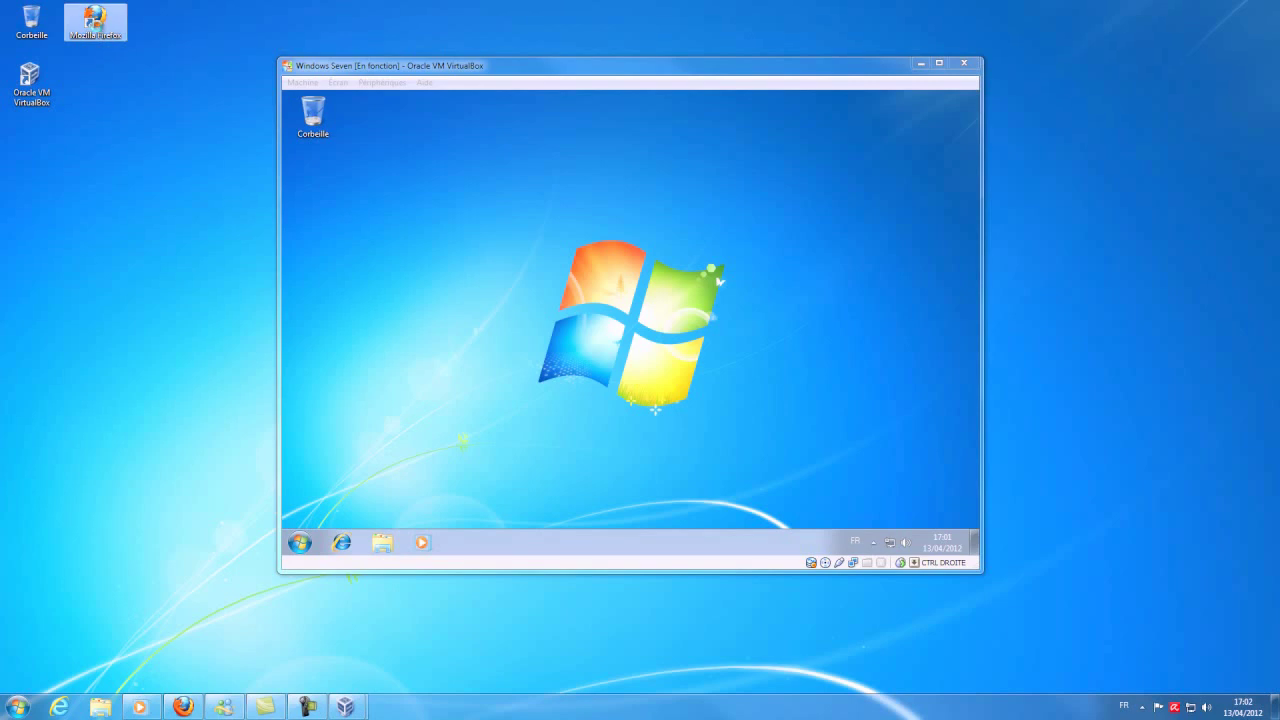
{"action": "right_click", "coordinate": [97, 27]}
{"action": "left_click", "coordinate": [160, 322]}
{"action": "left_click", "coordinate": [451, 274]}
{"action": "right_click", "coordinate": [444, 218]}
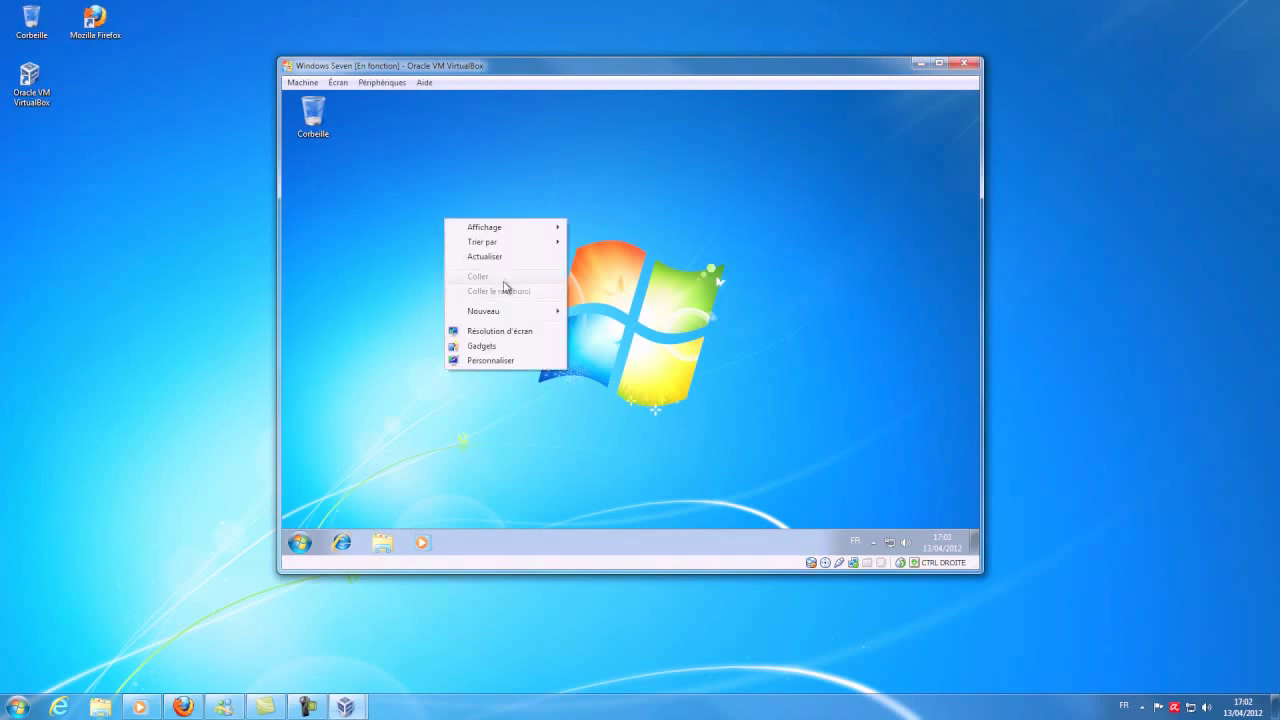
{"action": "left_click", "coordinate": [674, 282]}
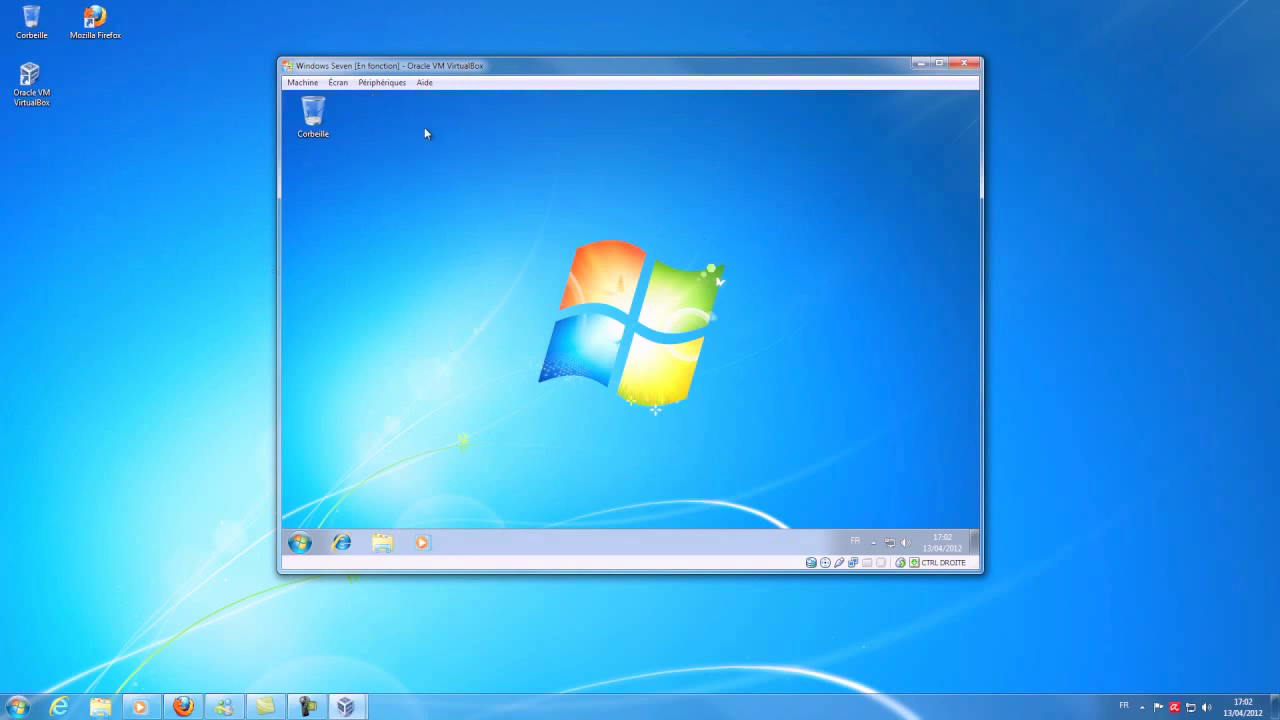